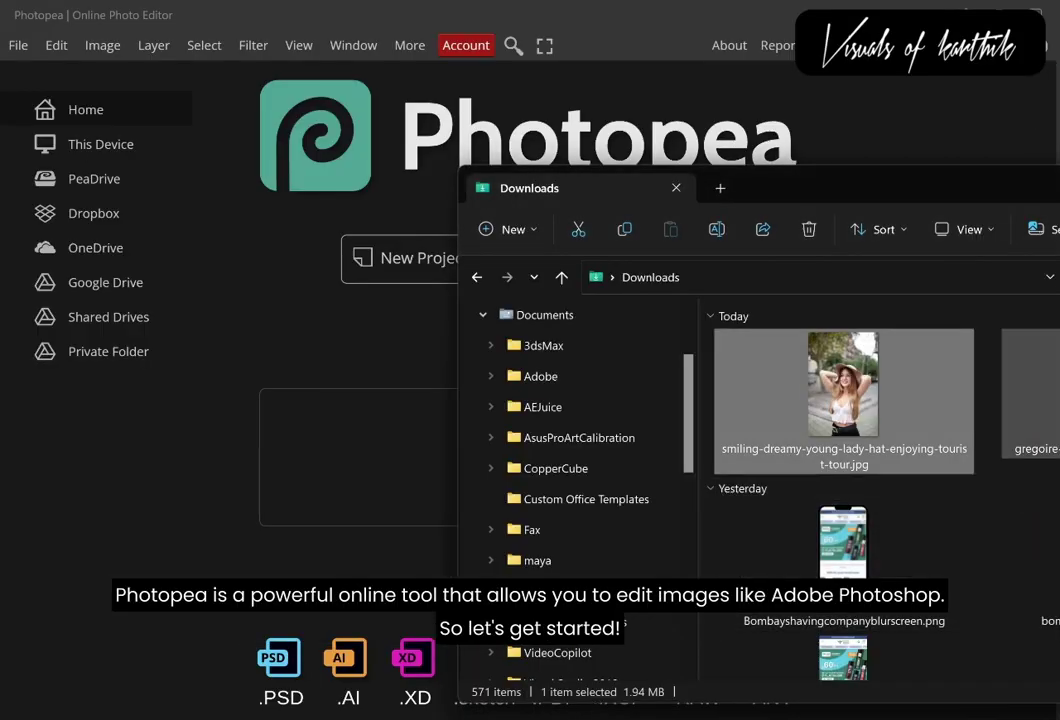
# Drag gregoire-jeanneau-7IYNPI6OpcA-unsplash.jpg from the Downloads folder into Photopea to open it.
pyautogui.moveTo(980, 208); pyautogui.dragTo(699, 222)
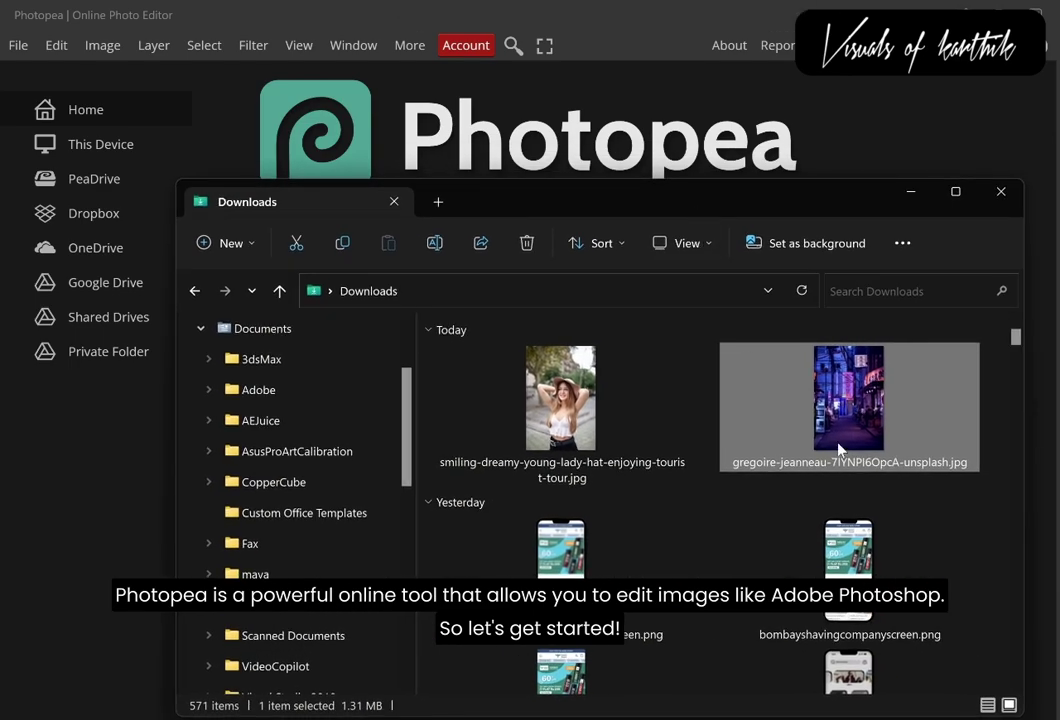
pyautogui.moveTo(848, 400); pyautogui.dragTo(640, 125)
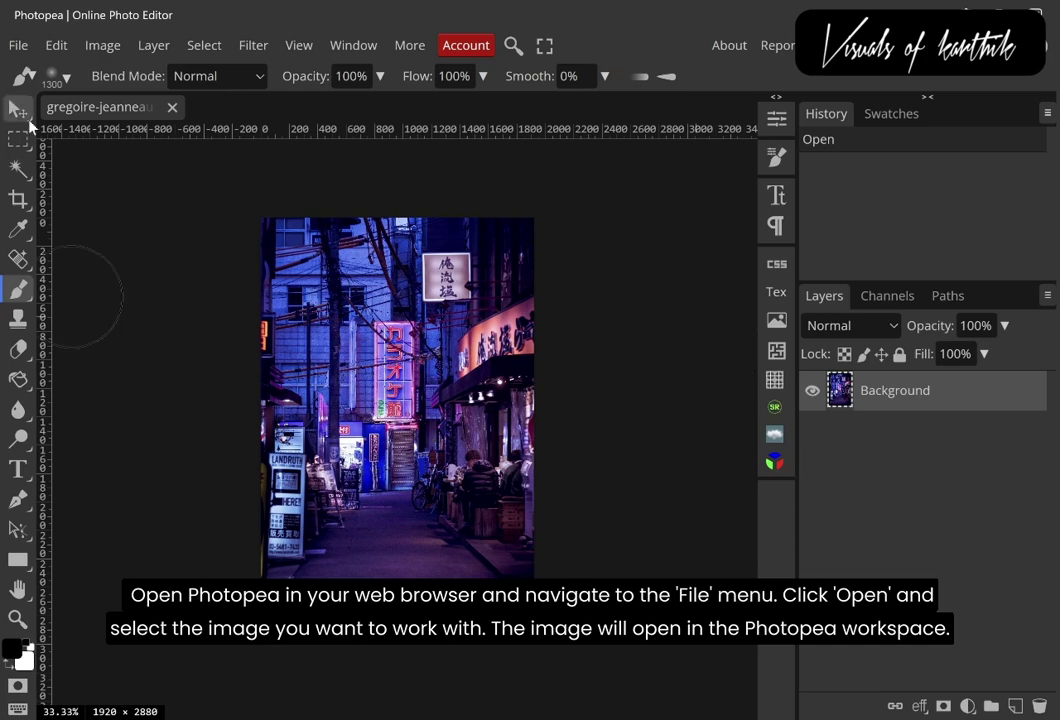
# Copy the Background layer, rename the copy 'Duplicate', and leave the original hidden.
pyautogui.click(17, 108)
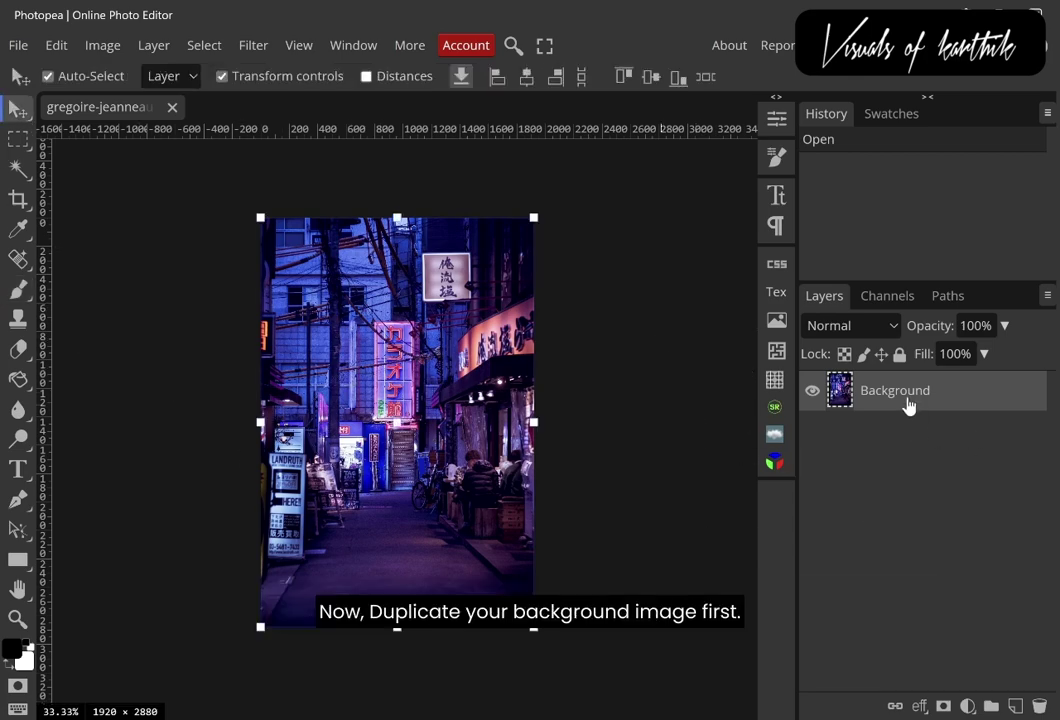
pyautogui.moveTo(906, 400); pyautogui.dragTo(1020, 710)
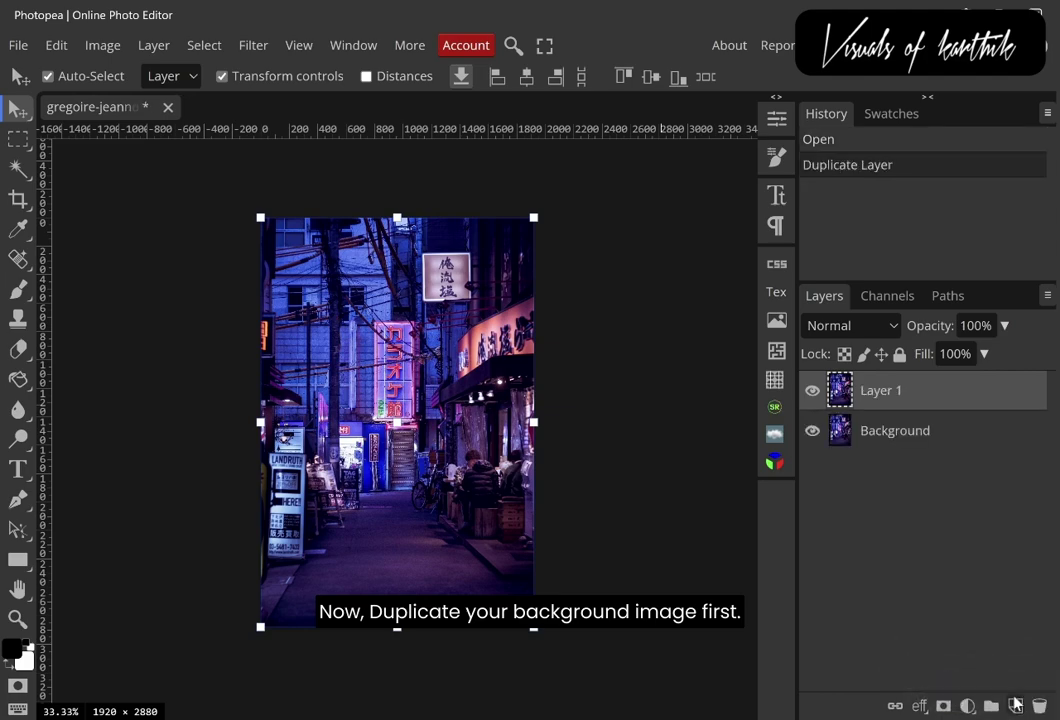
pyautogui.doubleClick(888, 386)
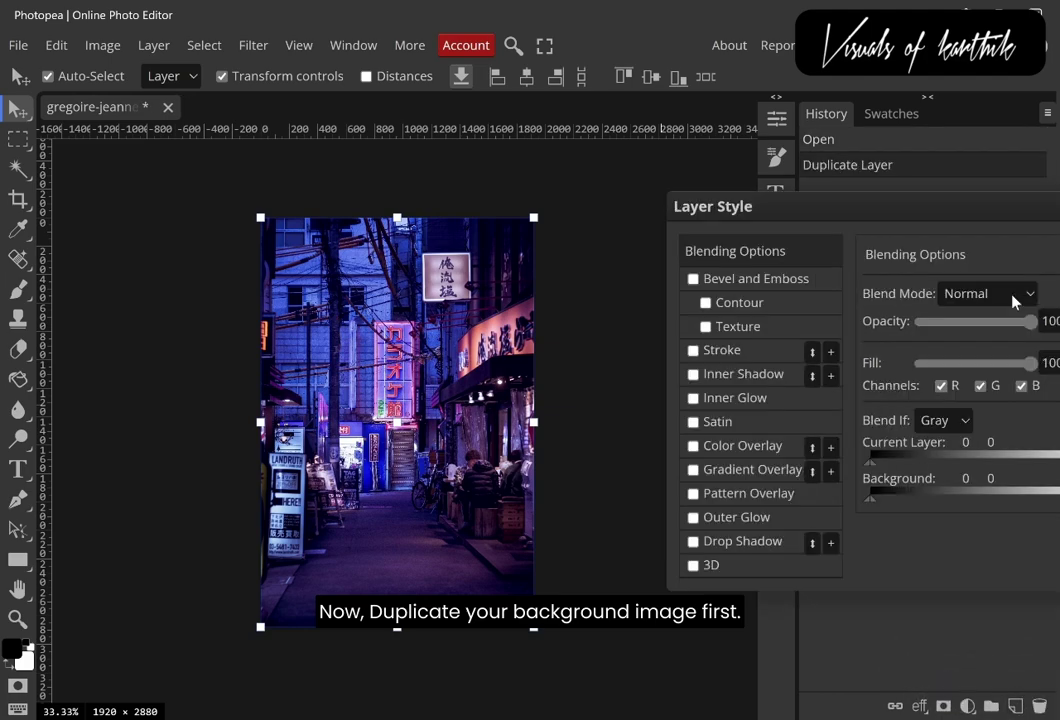
pyautogui.press('Return')
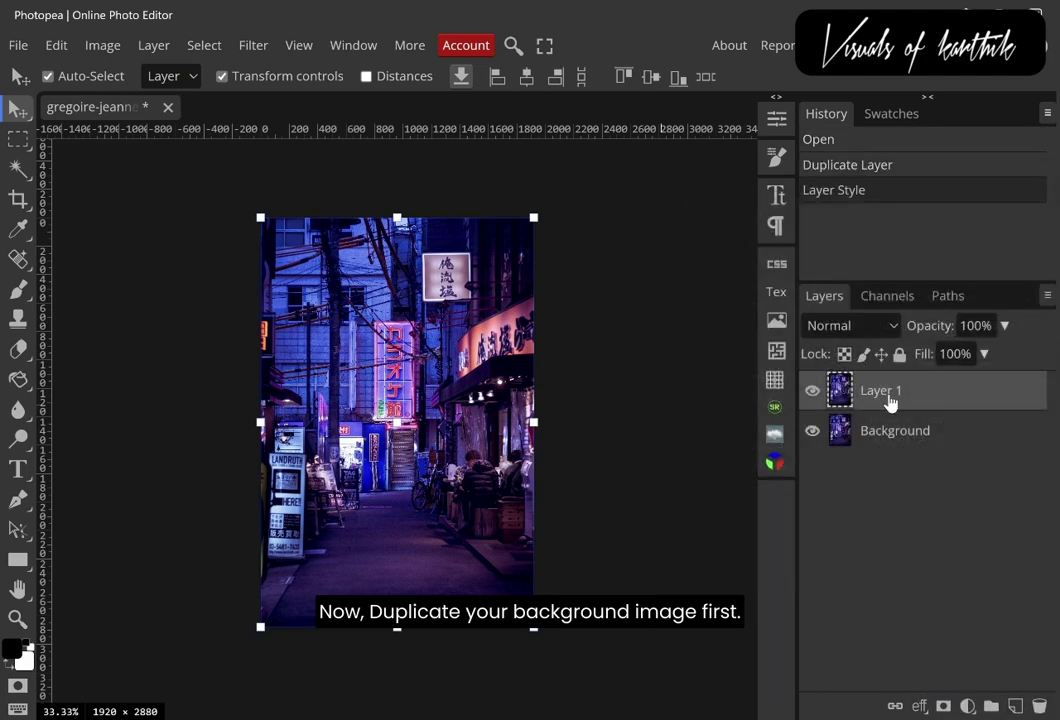
pyautogui.doubleClick(885, 391)
pyautogui.write('Duplic')
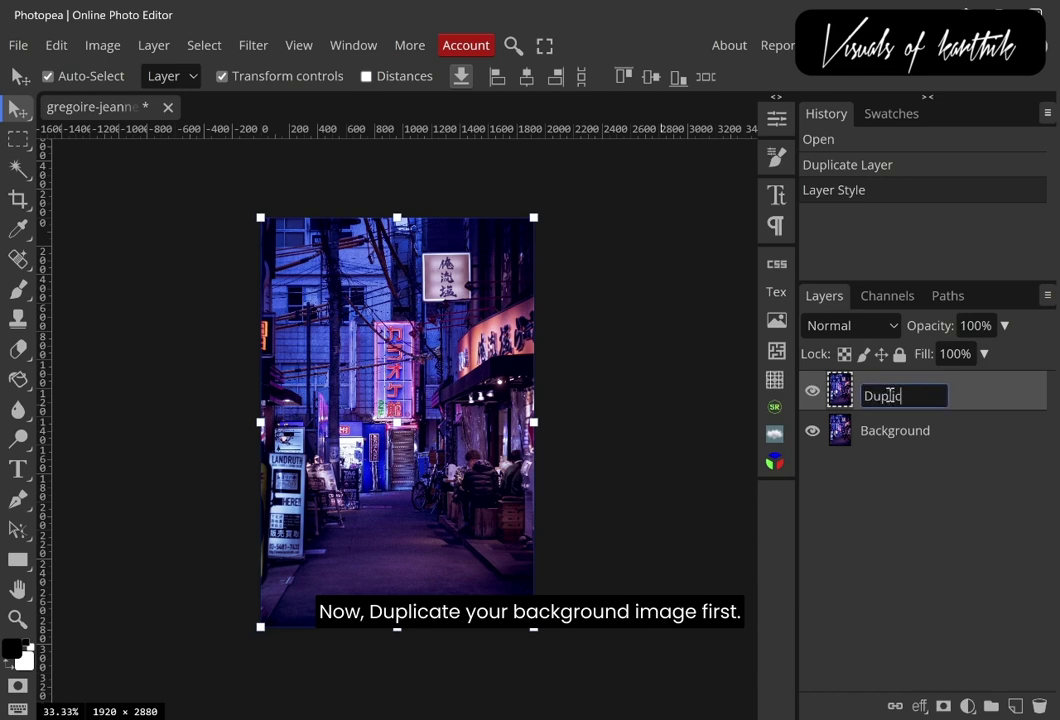
pyautogui.write('ate')
pyautogui.press('Return')
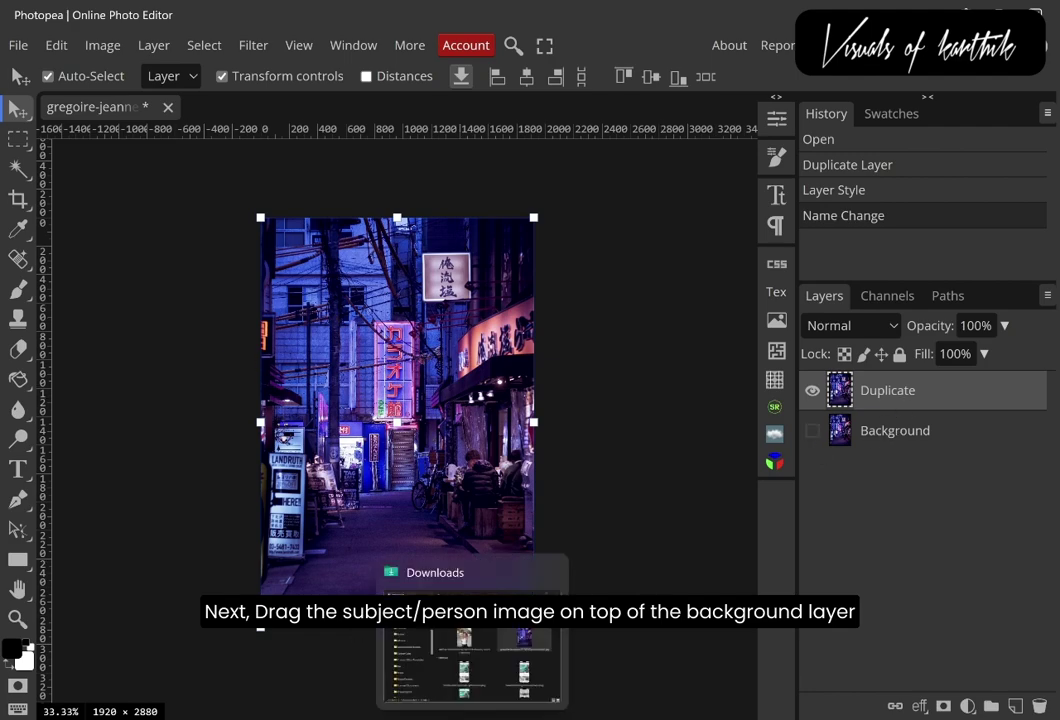
# Drop smiling-dreamy-young-lady-hat-enjoying-tourist-tour.jpg from Downloads onto the street image.
pyautogui.click(470, 640)
pyautogui.click(555, 405)
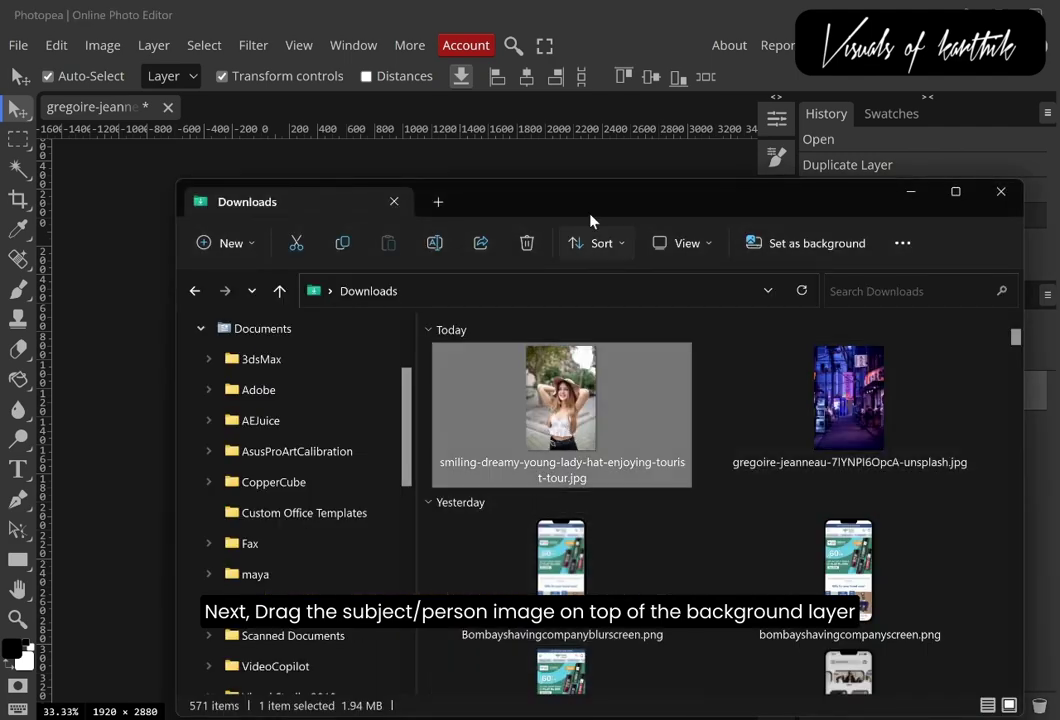
pyautogui.moveTo(590, 220); pyautogui.dragTo(706, 373)
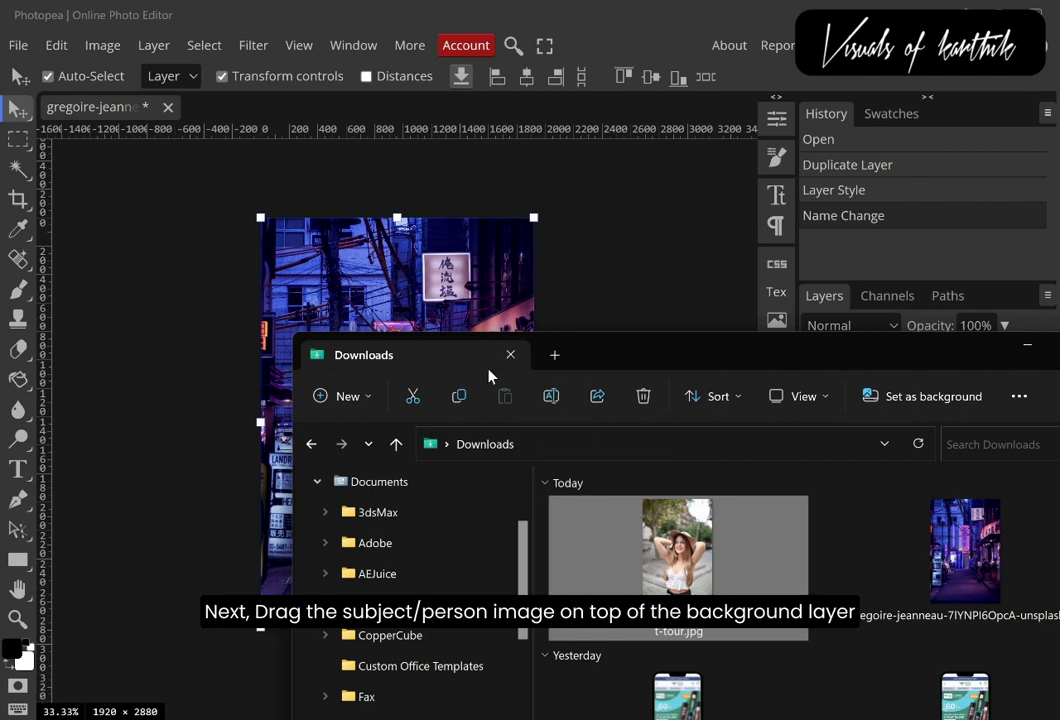
pyautogui.moveTo(678, 545); pyautogui.dragTo(436, 298)
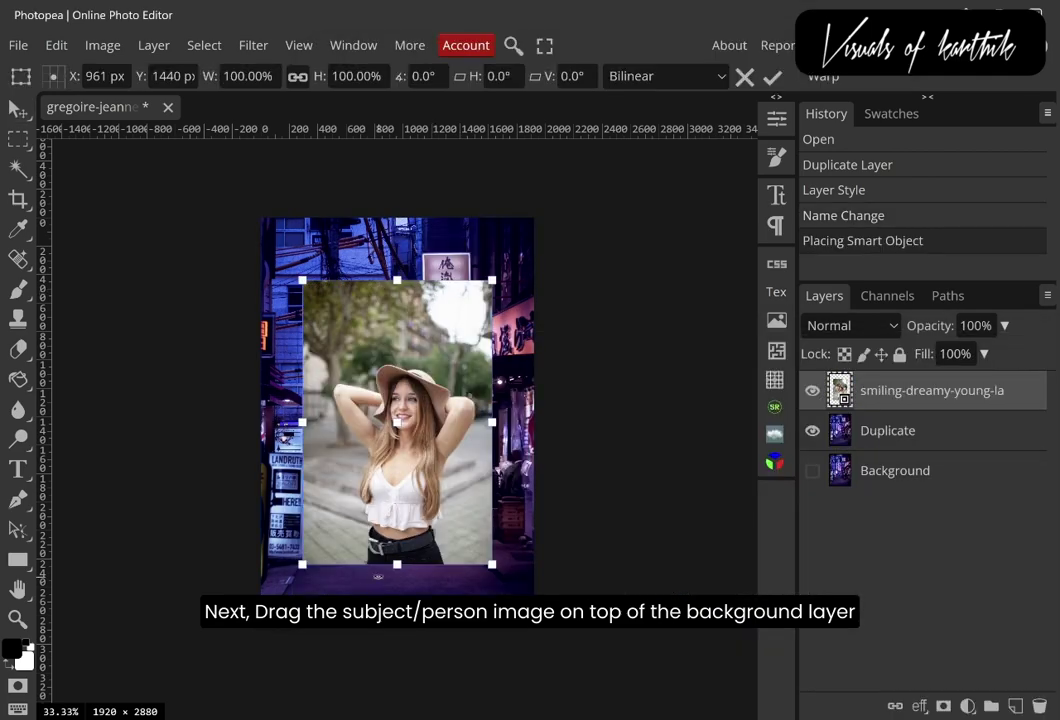
# Scale the woman photo up to about 164.7% so it covers the canvas.
pyautogui.moveTo(397, 568); pyautogui.dragTo(397, 641)
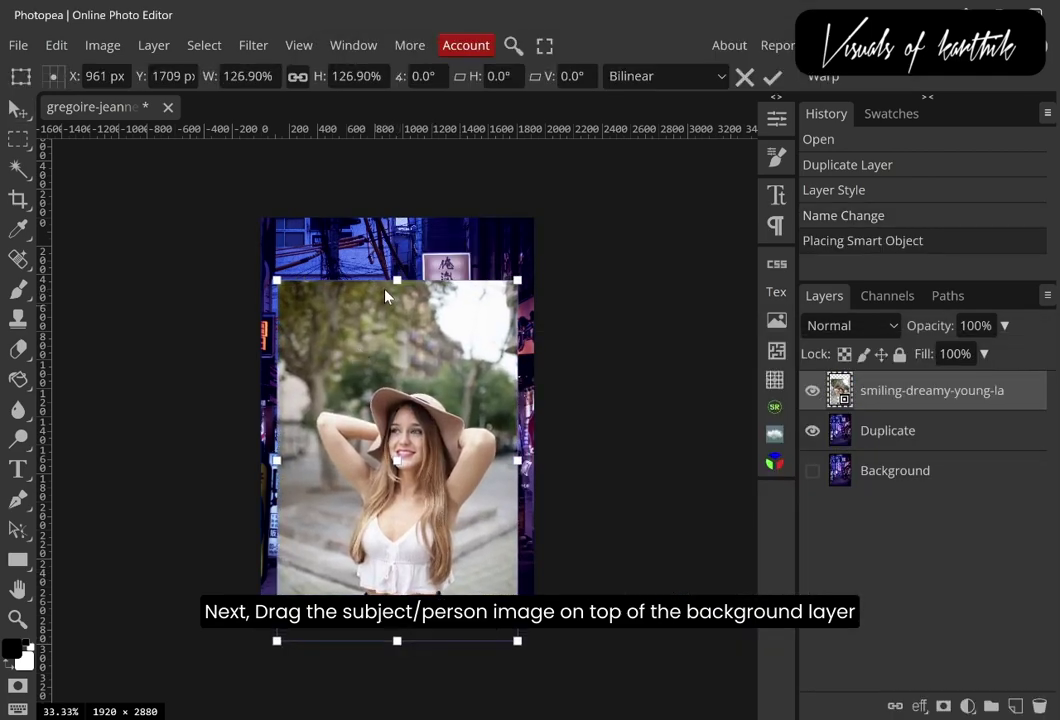
pyautogui.moveTo(398, 284); pyautogui.dragTo(395, 172)
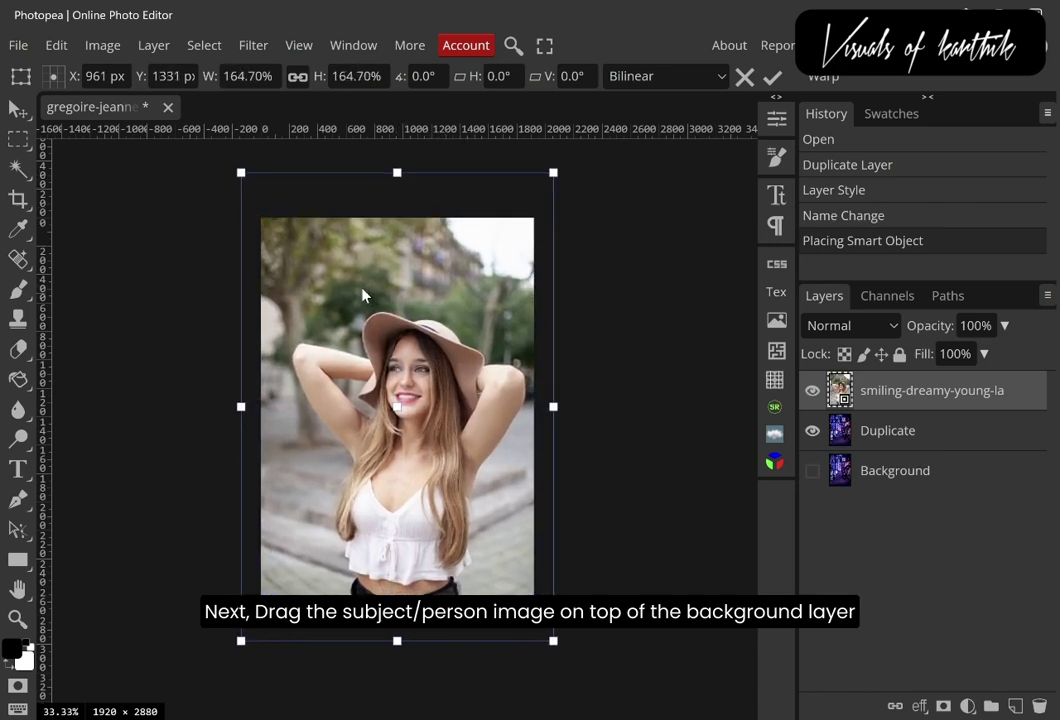
pyautogui.moveTo(370, 302); pyautogui.dragTo(362, 296)
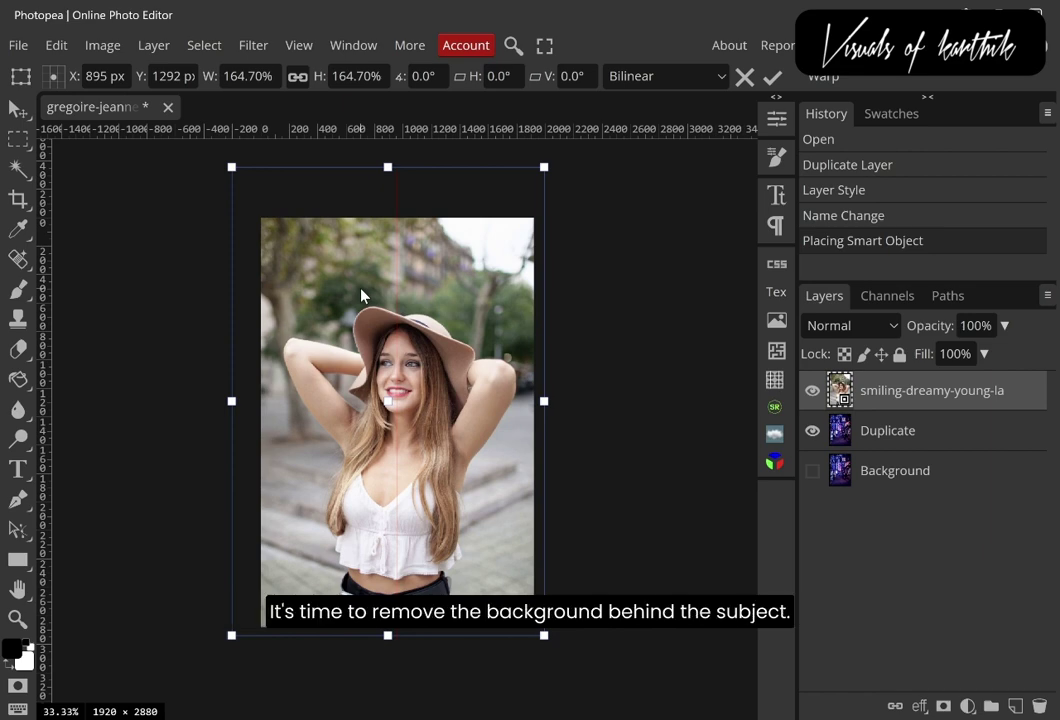
# Commit the resize, then cut the woman out using Select > Remove BG.
pyautogui.click(768, 80)
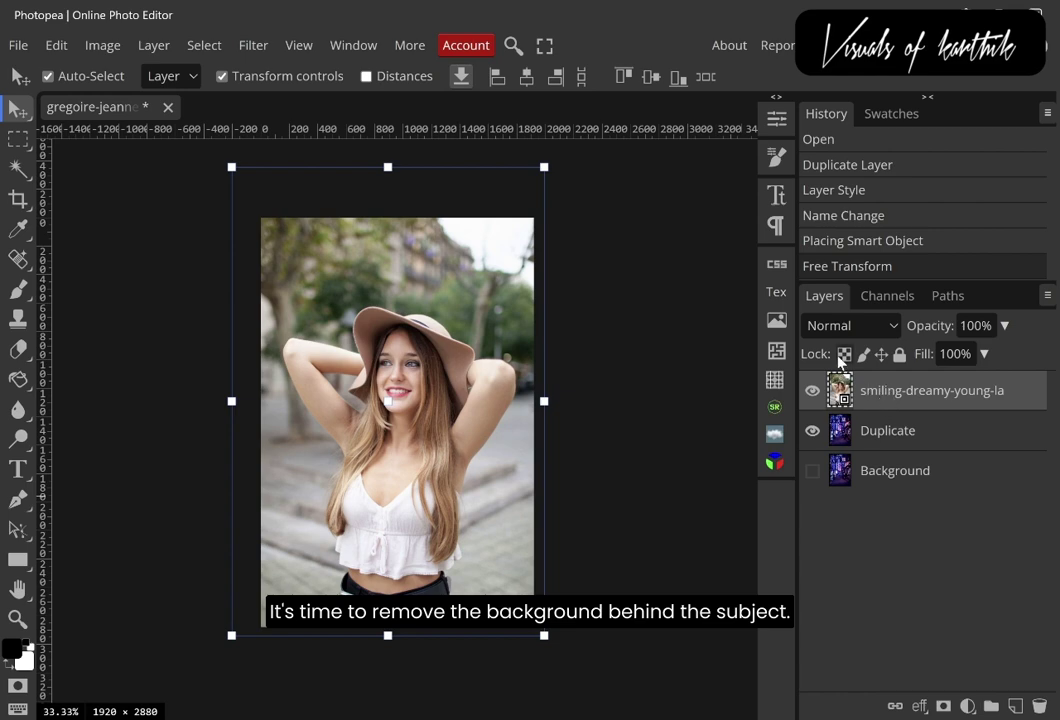
pyautogui.click(204, 47)
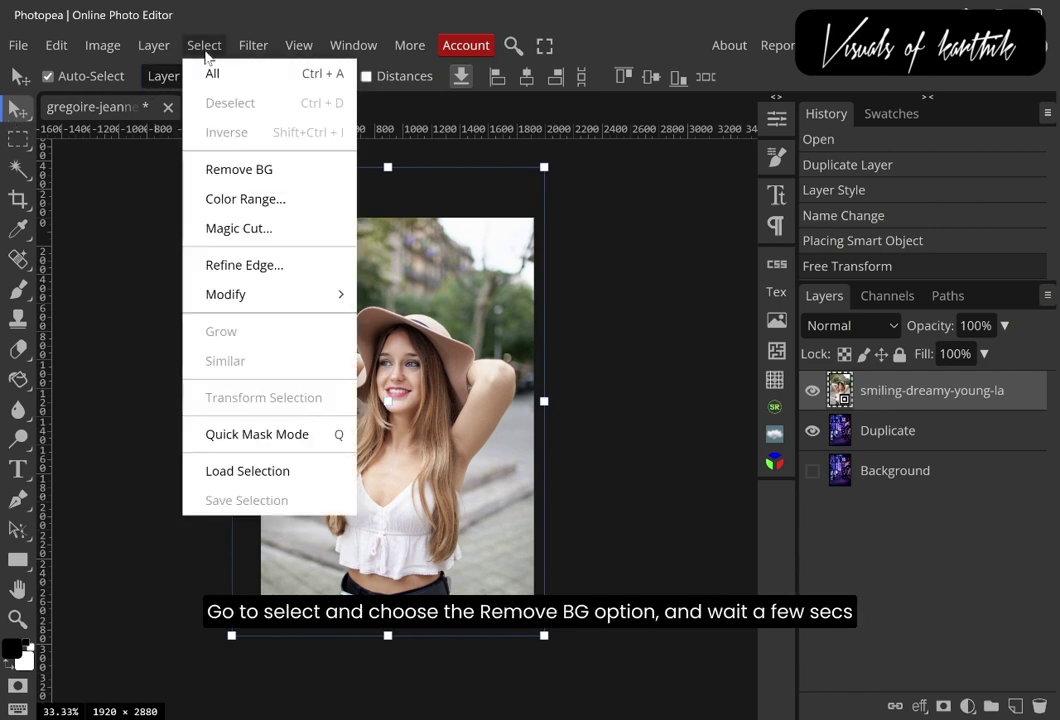
pyautogui.click(253, 182)
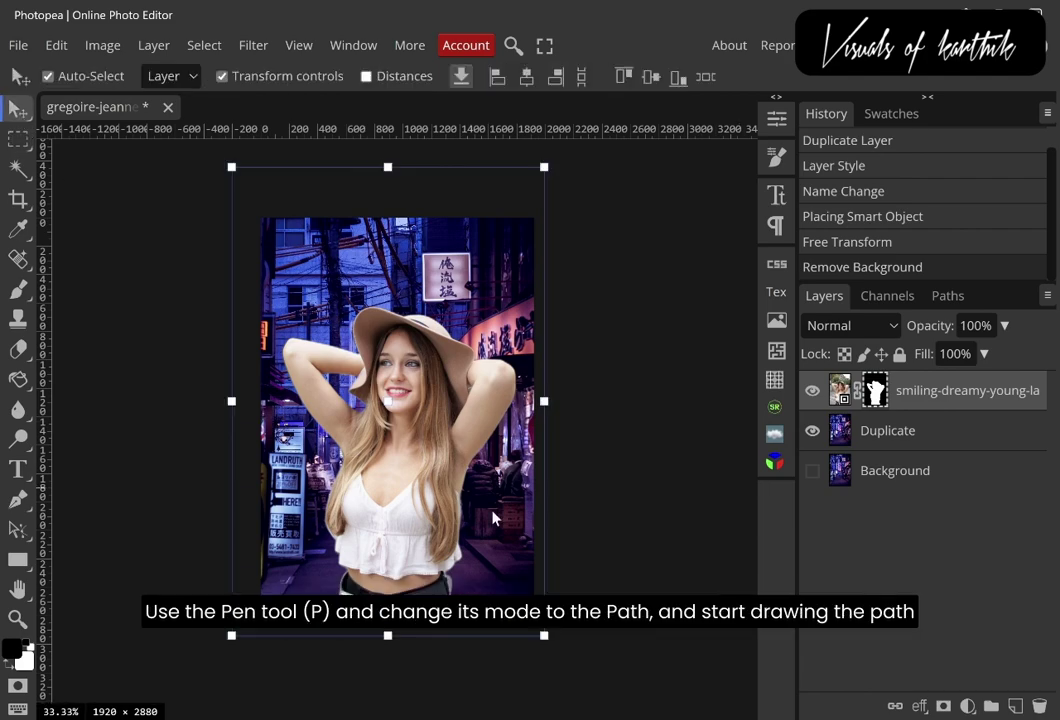
# Zoom in closely on the woman's waist and belt by her right hip.
pyautogui.click(17, 499)
pyautogui.click(17, 619)
pyautogui.click(440, 595)
pyautogui.click(451, 625)
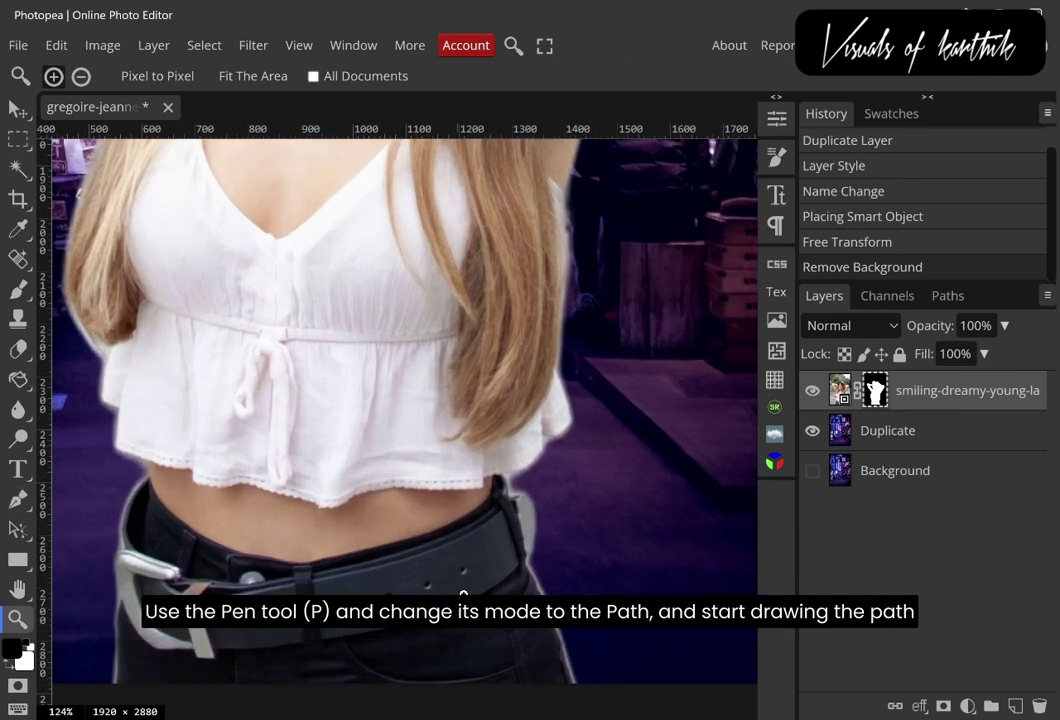
pyautogui.click(556, 554)
pyautogui.click(622, 440)
pyautogui.click(630, 458)
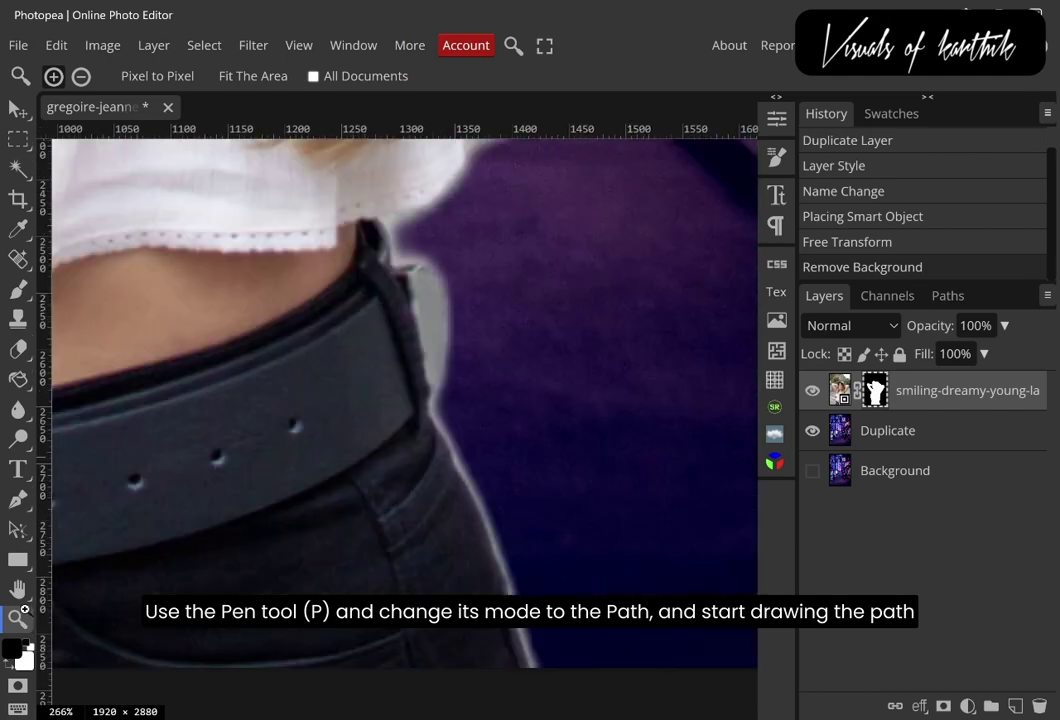
# Trace a pen path from the hip's bottom up the belt edge to the top.
pyautogui.click(17, 500)
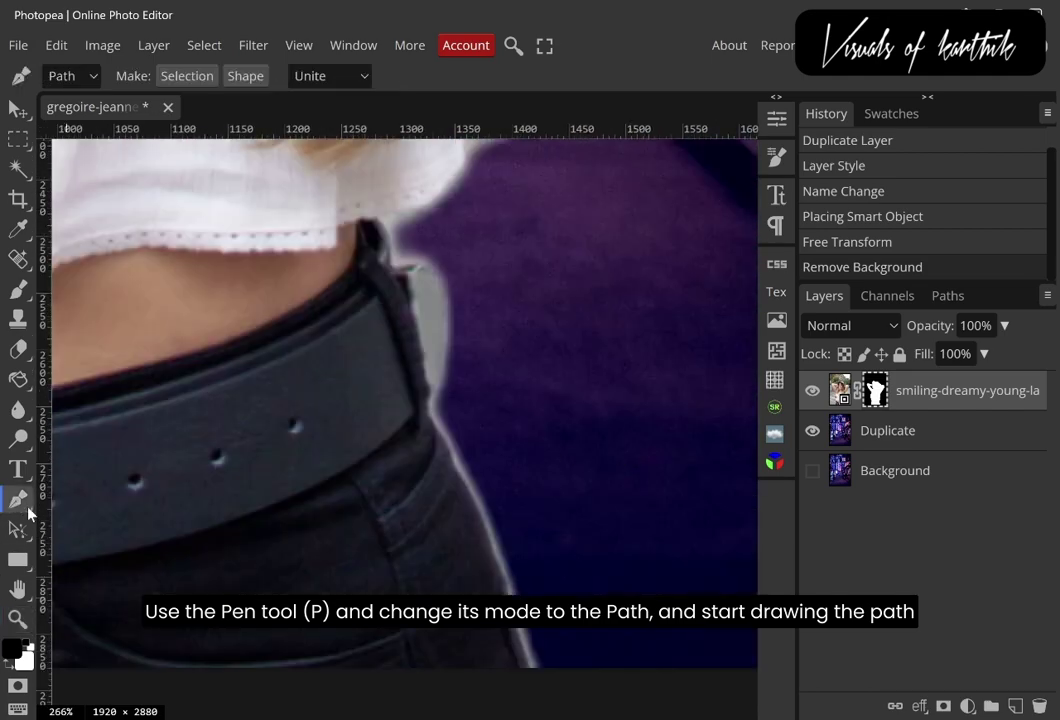
pyautogui.click(527, 673)
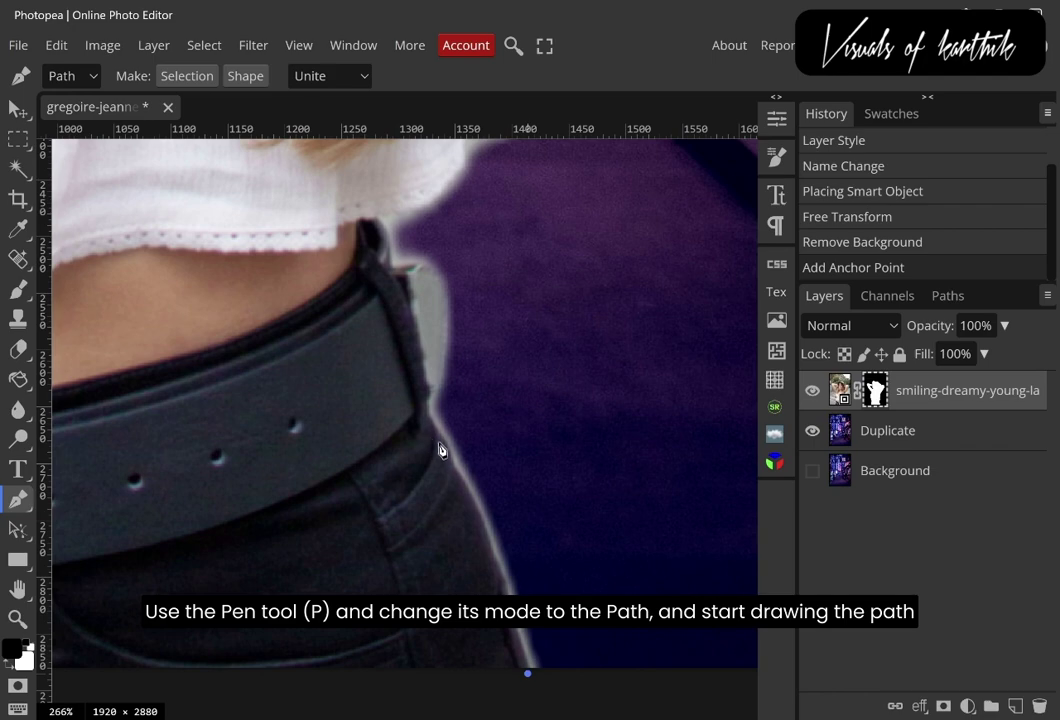
pyautogui.moveTo(440, 442); pyautogui.dragTo(418, 442)
pyautogui.keyDown('alt'); pyautogui.click(439, 441); pyautogui.keyUp('alt')
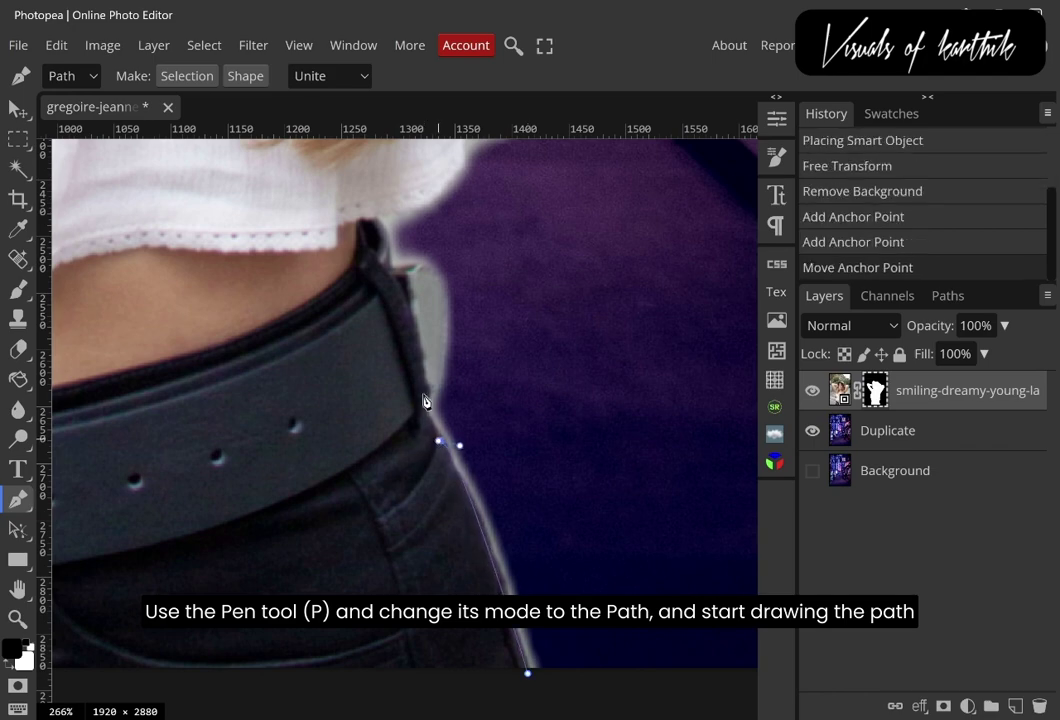
pyautogui.moveTo(427, 407); pyautogui.dragTo(426, 389)
pyautogui.click(399, 287)
pyautogui.hotkey('ctrl', 'z')
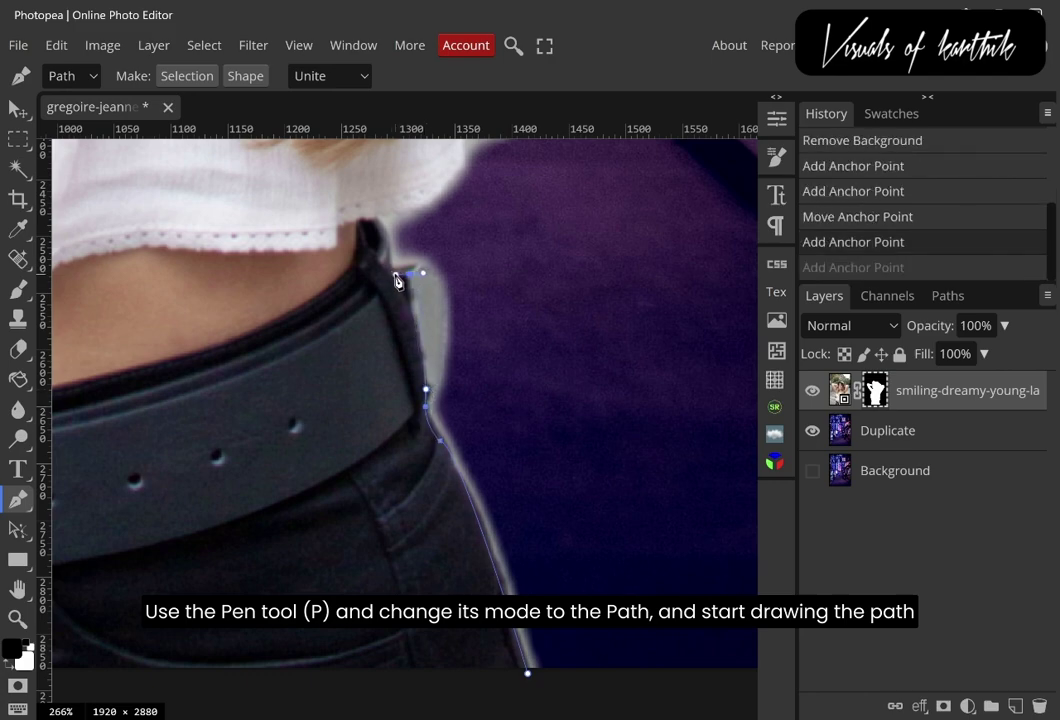
pyautogui.moveTo(392, 273); pyautogui.dragTo(381, 262)
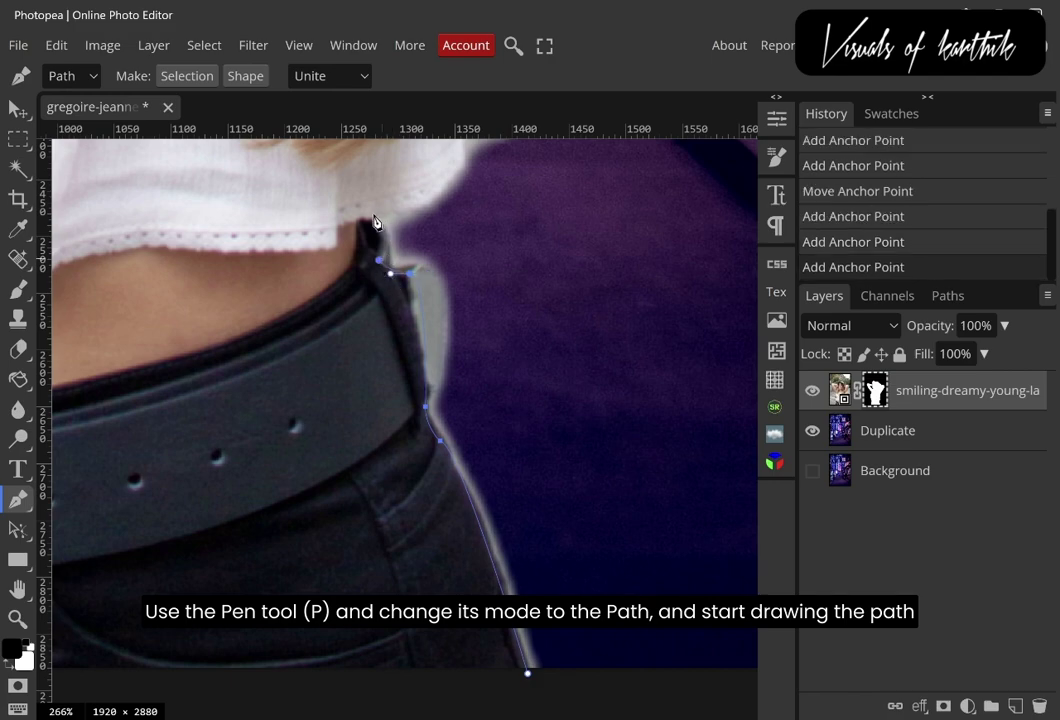
pyautogui.moveTo(373, 217); pyautogui.dragTo(362, 211)
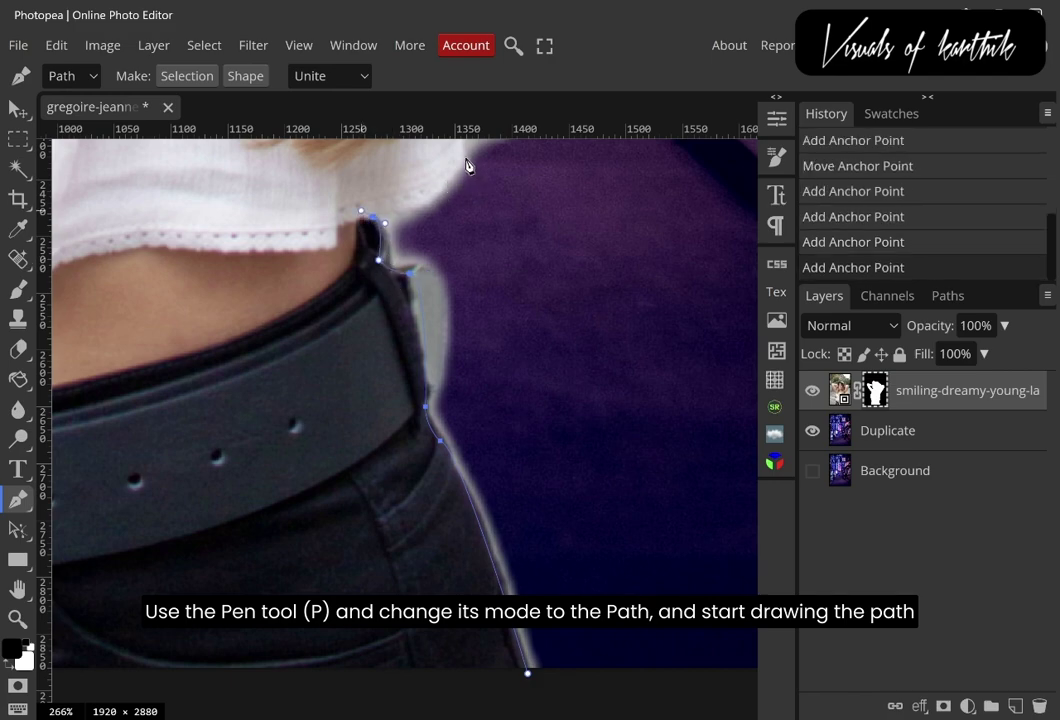
# Extend the path around the leftover background and close it at the starting anchor.
pyautogui.scroll(4, 468, 140)
pyautogui.moveTo(465, 284); pyautogui.dragTo(467, 202)
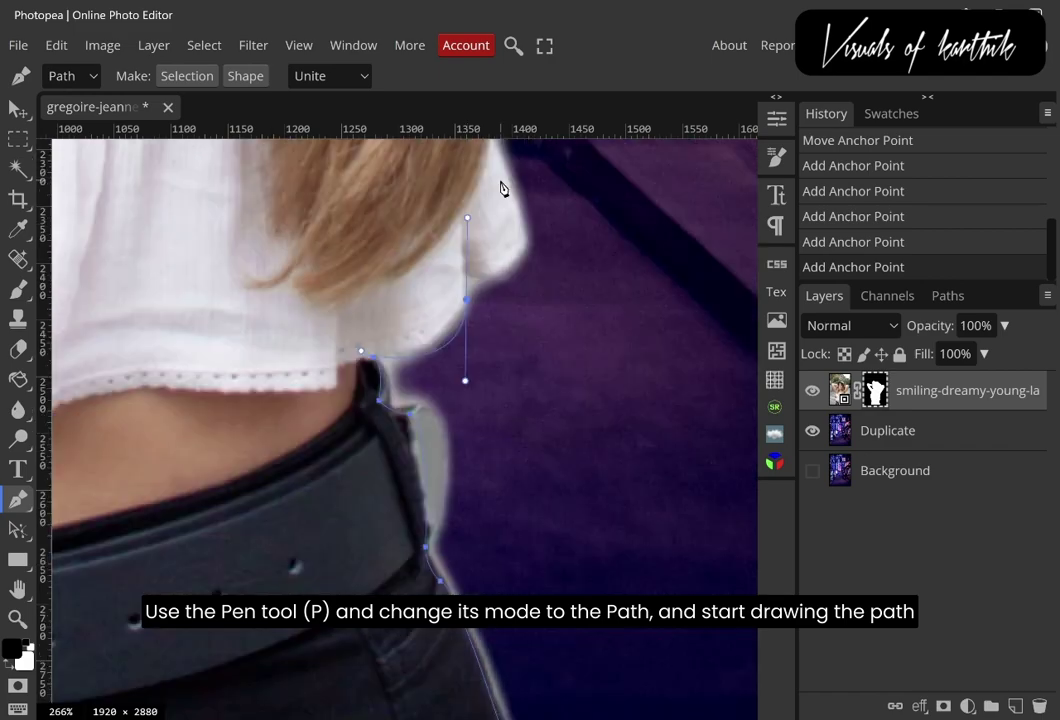
pyautogui.scroll(3, 501, 187)
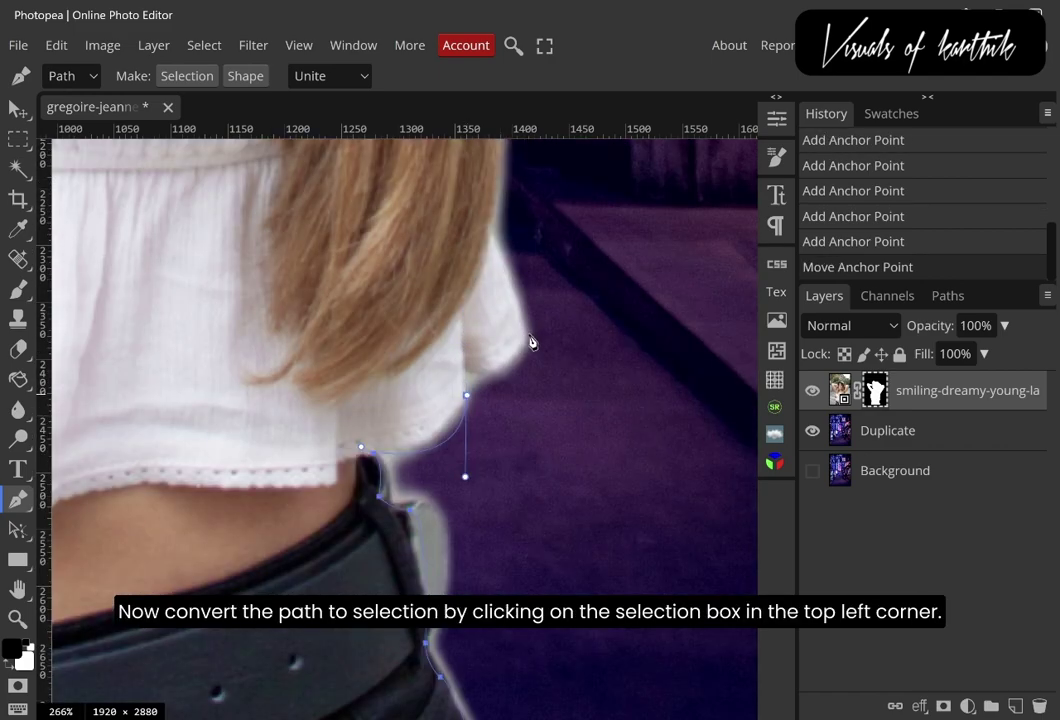
pyautogui.moveTo(527, 338); pyautogui.dragTo(518, 316)
pyautogui.click(568, 338)
pyautogui.scroll(-7, 615, 450)
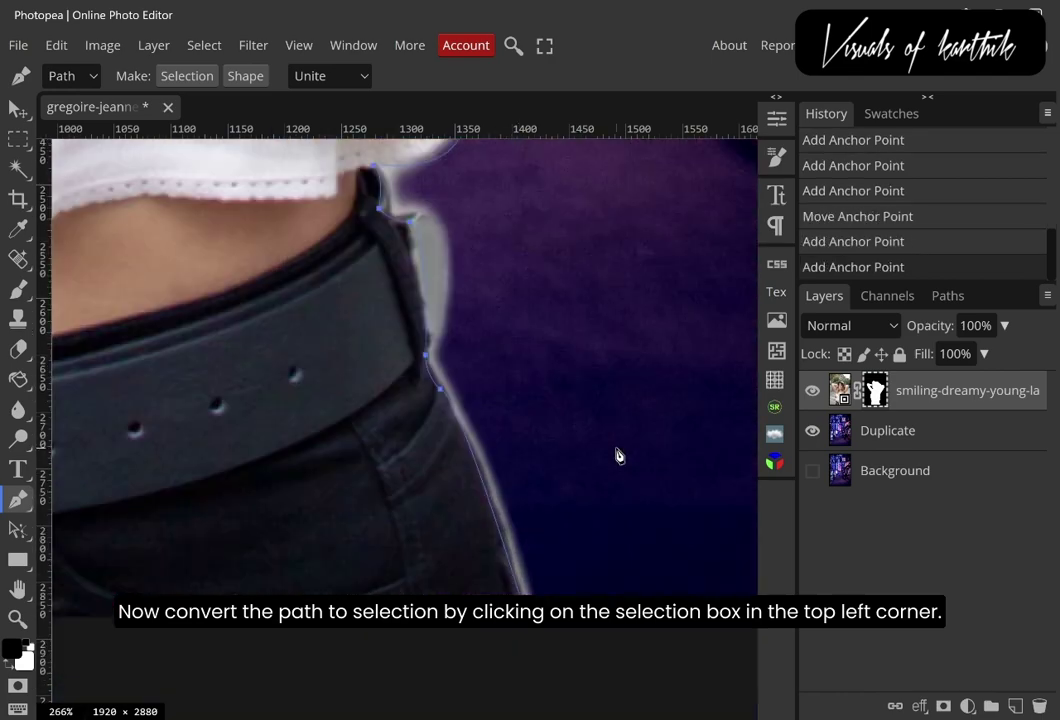
pyautogui.scroll(-4, 615, 450)
pyautogui.click(621, 439)
pyautogui.moveTo(574, 560); pyautogui.dragTo(557, 576)
pyautogui.click(542, 587)
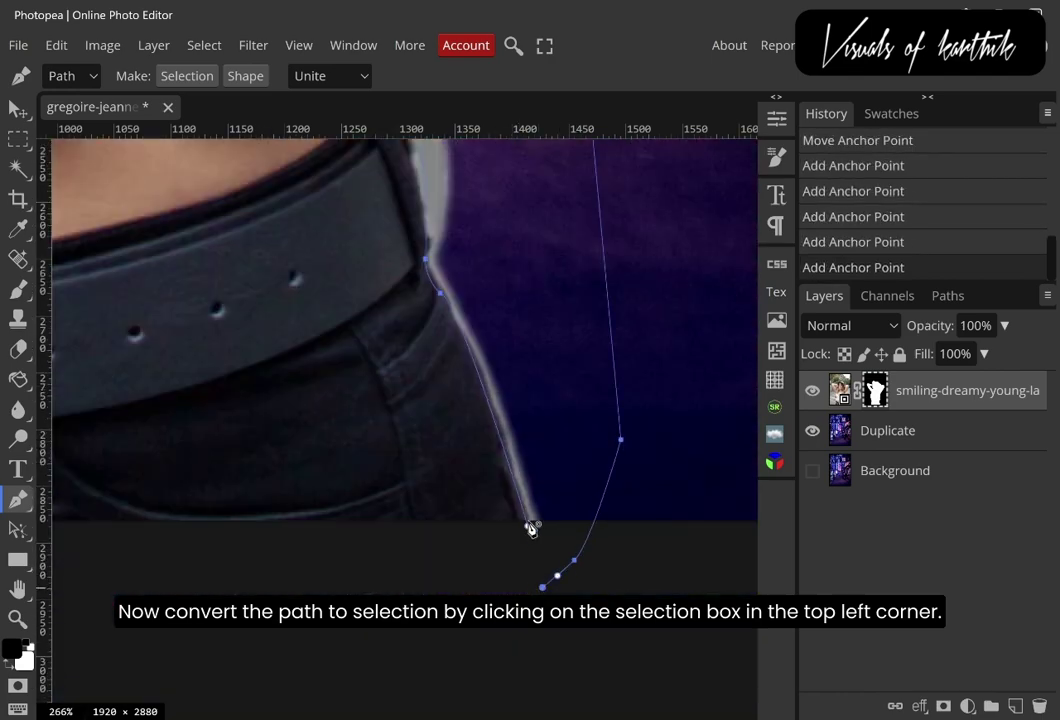
pyautogui.click(529, 526)
# Convert the closed hip path into a selection and zoom out around the waist.
pyautogui.click(167, 78)
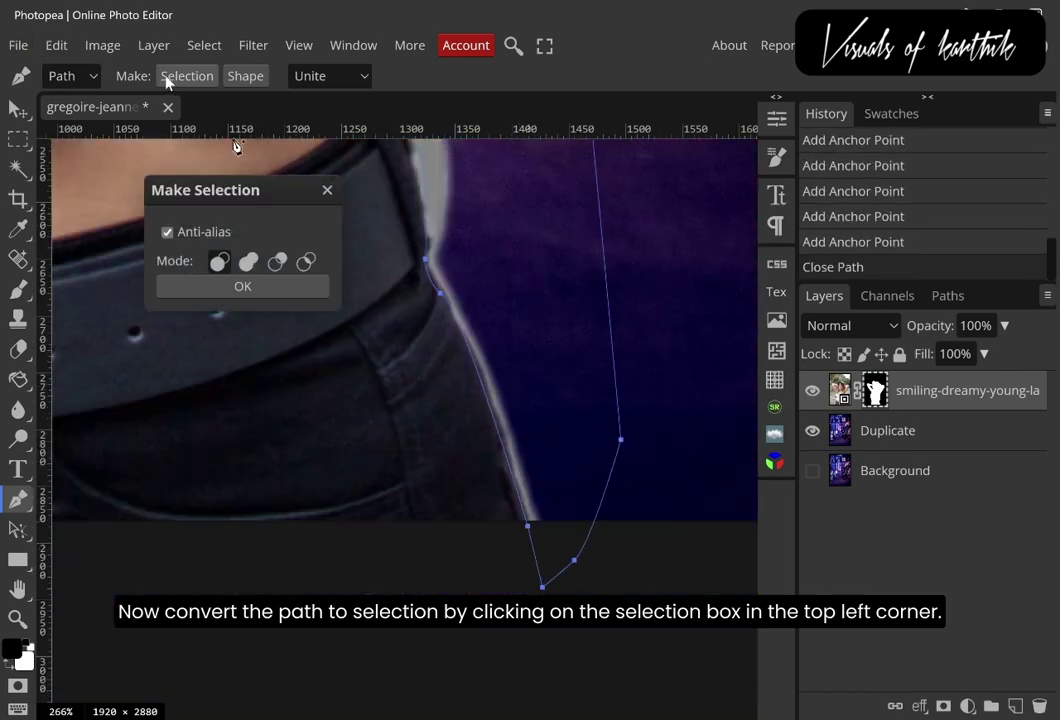
pyautogui.click(243, 287)
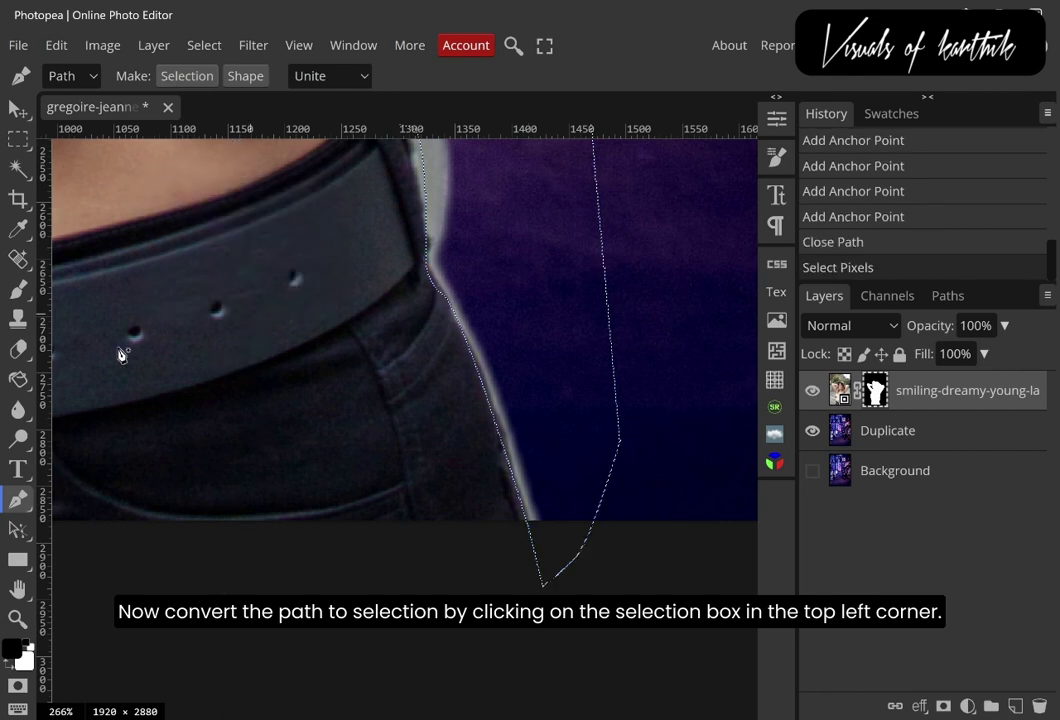
pyautogui.click(19, 290)
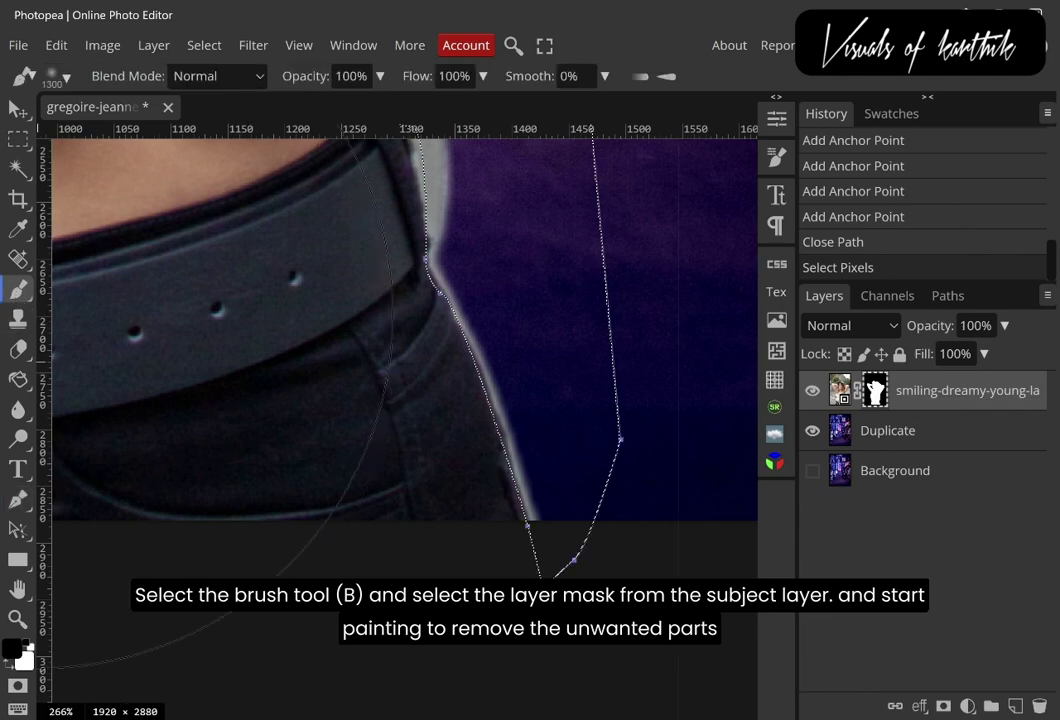
pyautogui.press('z')
pyautogui.keyDown('alt'); pyautogui.click(432, 406); pyautogui.keyUp('alt')
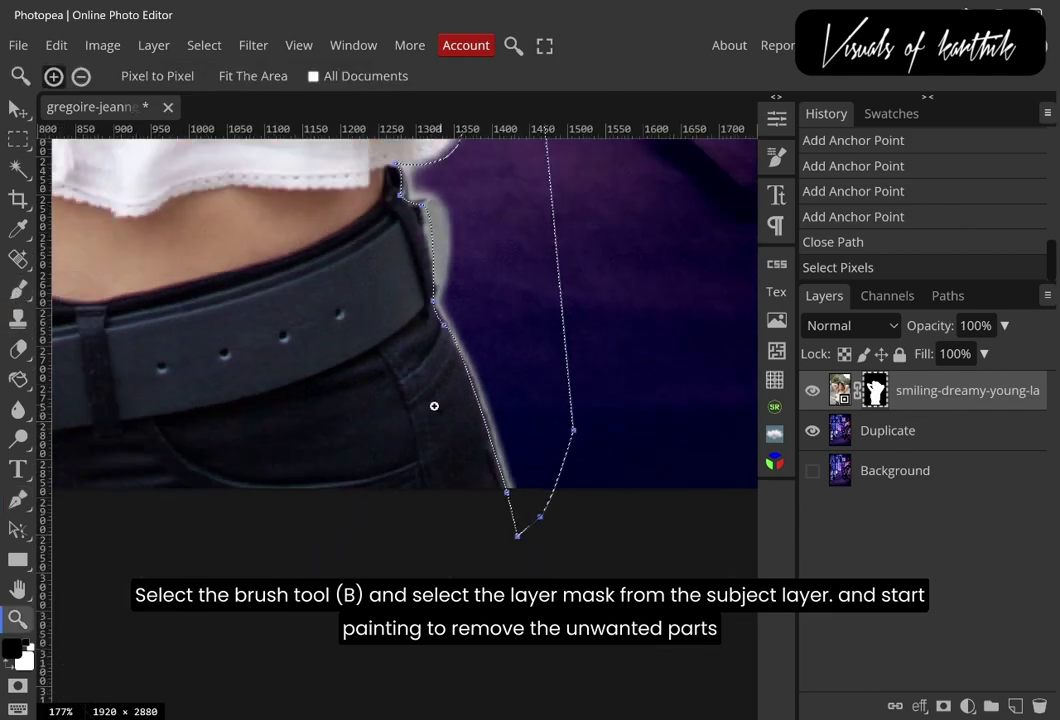
pyautogui.keyDown('alt'); pyautogui.click(430, 406); pyautogui.keyUp('alt')
# Paint black on the woman's layer mask to hide the grey fringe, then deselect.
pyautogui.press('b')
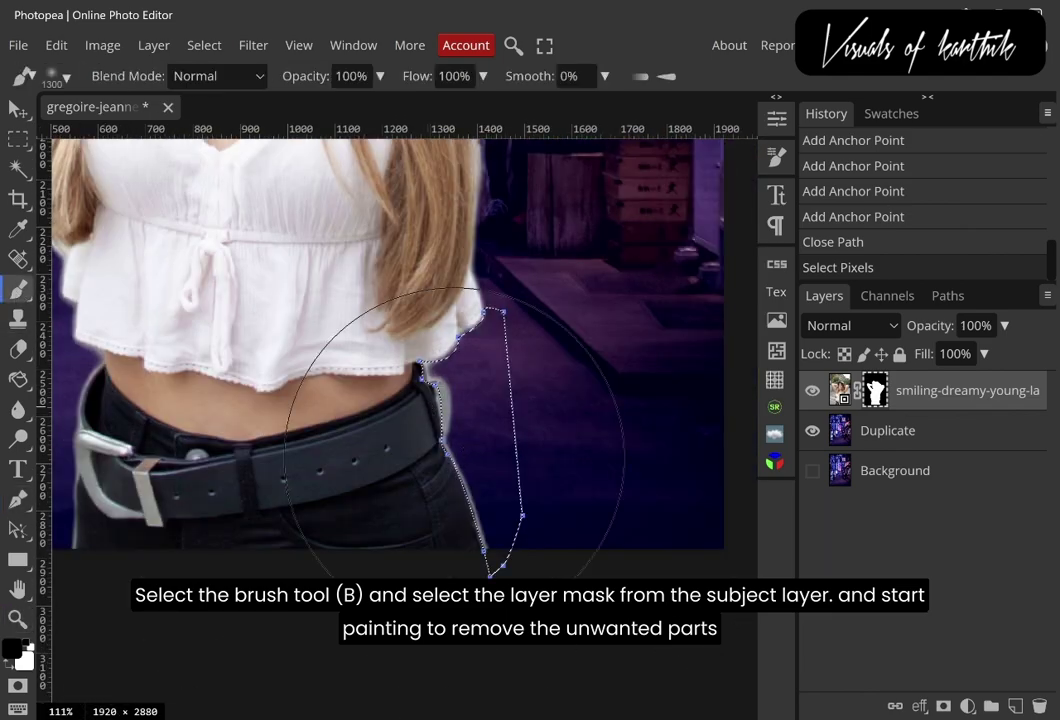
pyautogui.click(880, 396)
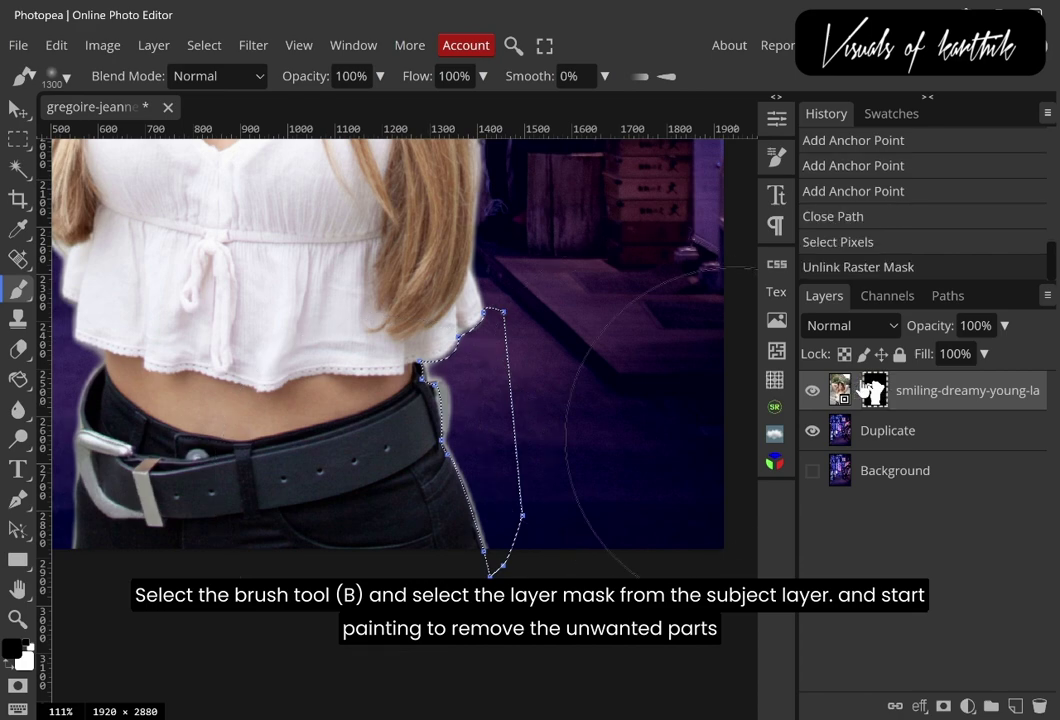
pyautogui.click(875, 399)
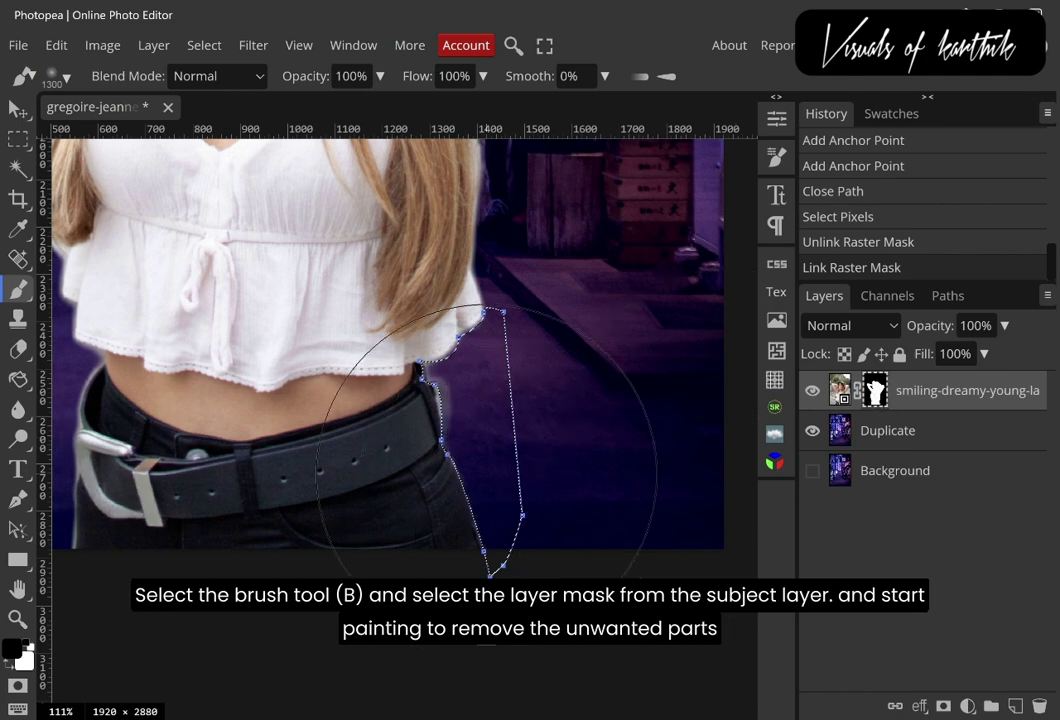
pyautogui.moveTo(500, 452); pyautogui.dragTo(492, 445)
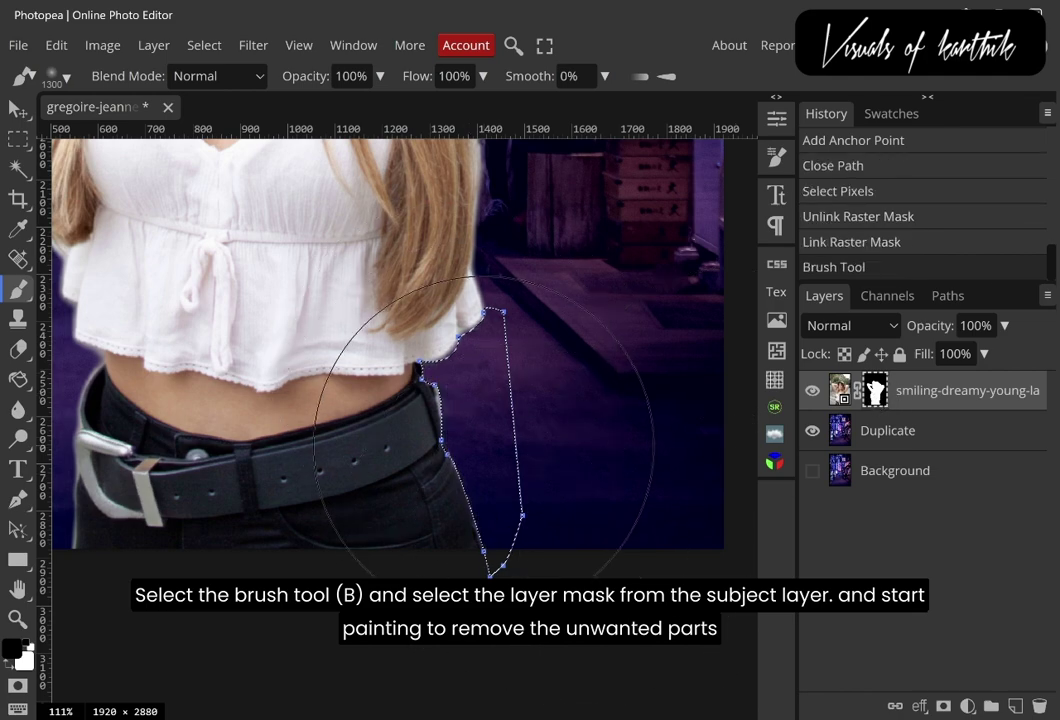
pyautogui.hotkey('ctrl', 'd')
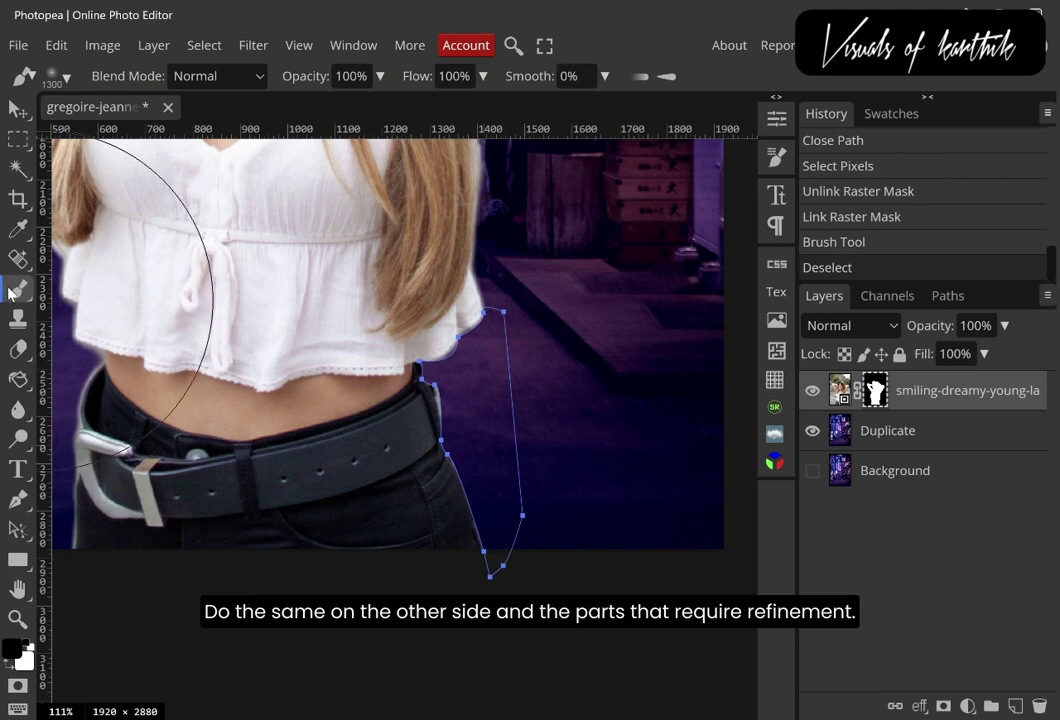
# Delete the hip outline path and bring the belt buckle into view.
pyautogui.press('p')
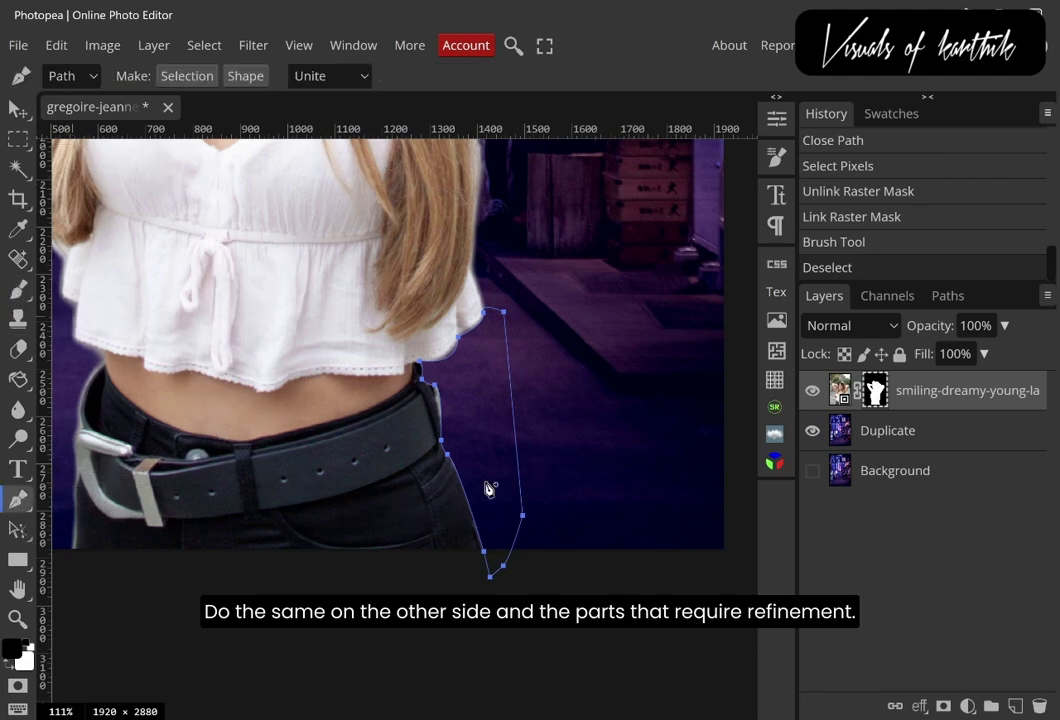
pyautogui.rightClick(546, 376)
pyautogui.click(582, 411)
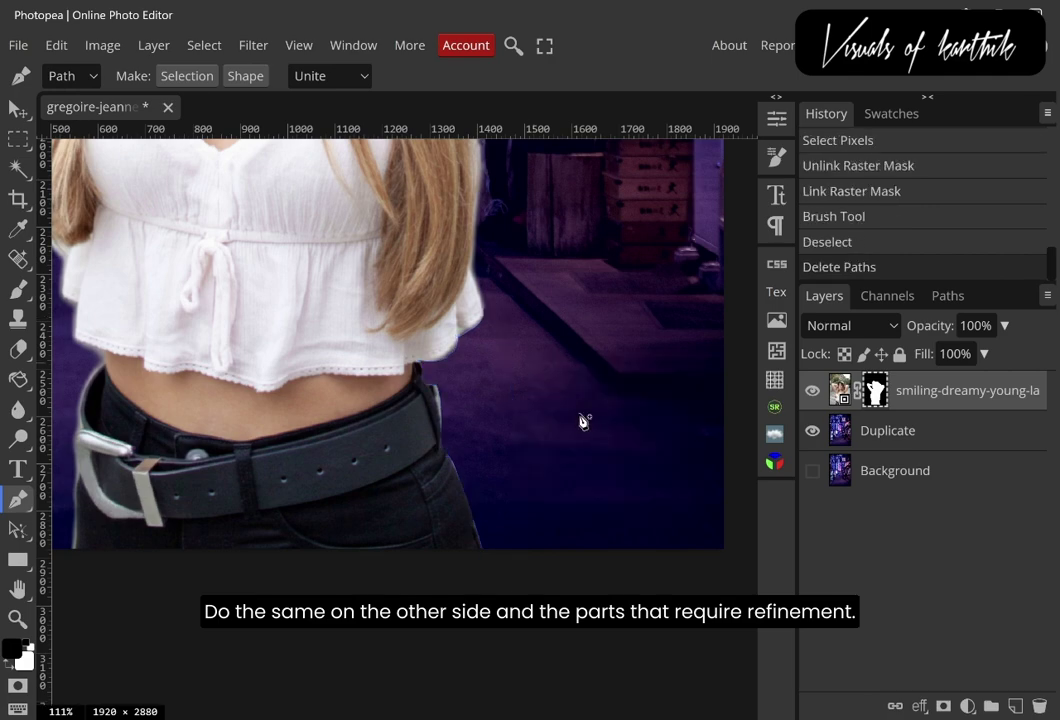
pyautogui.press('h')
pyautogui.moveTo(383, 446); pyautogui.dragTo(655, 352)
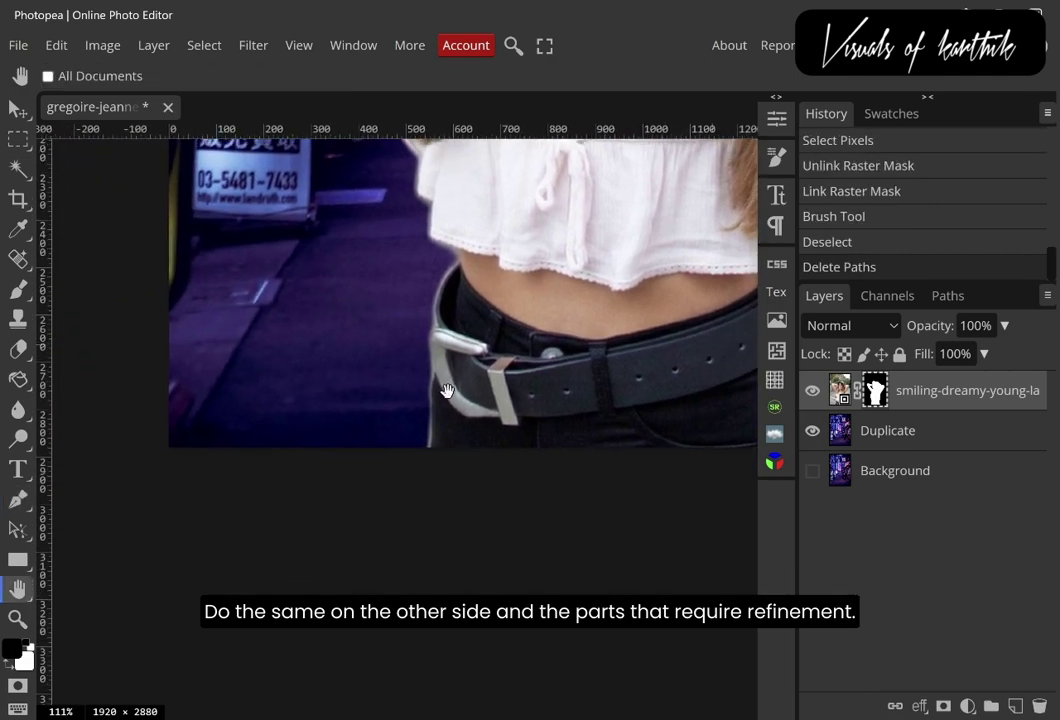
pyautogui.press('z')
pyautogui.click(492, 390)
pyautogui.scroll(-3, 492, 393)
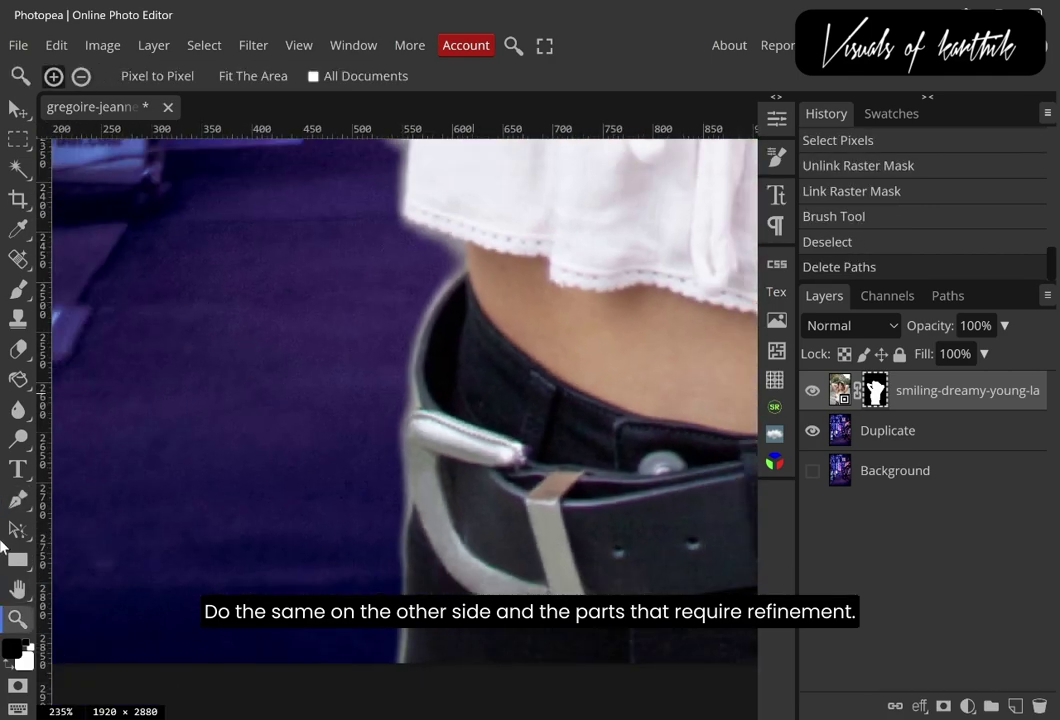
# Start a pen outline from the jeans' bottom up the buckle edge to the blouse hem.
pyautogui.press('p')
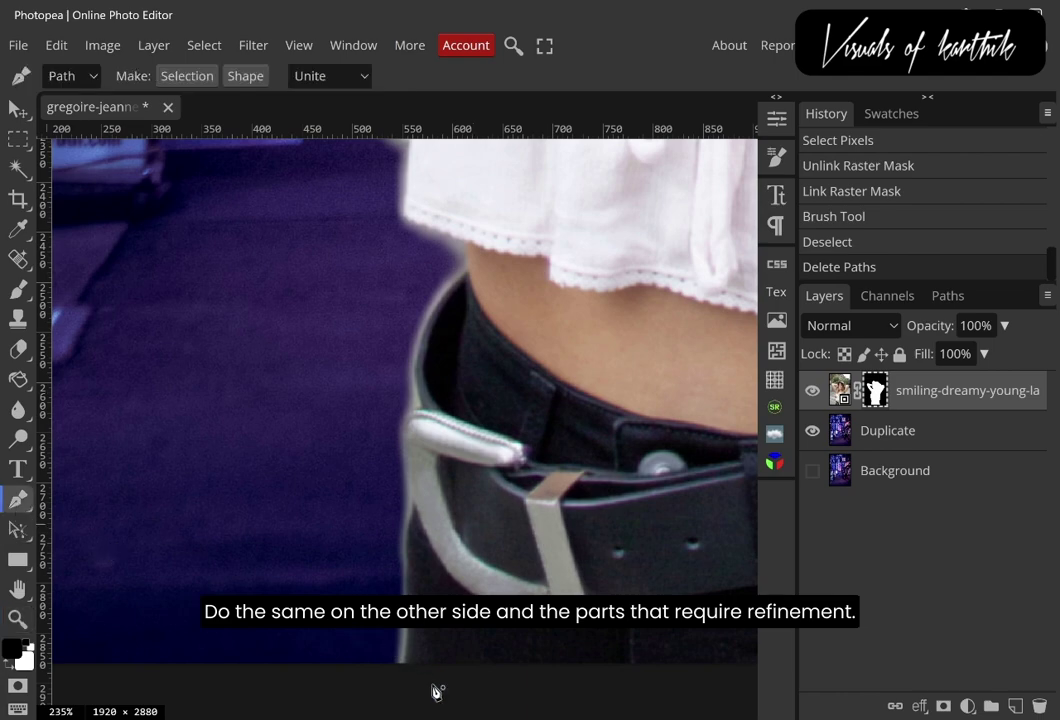
pyautogui.click(406, 663)
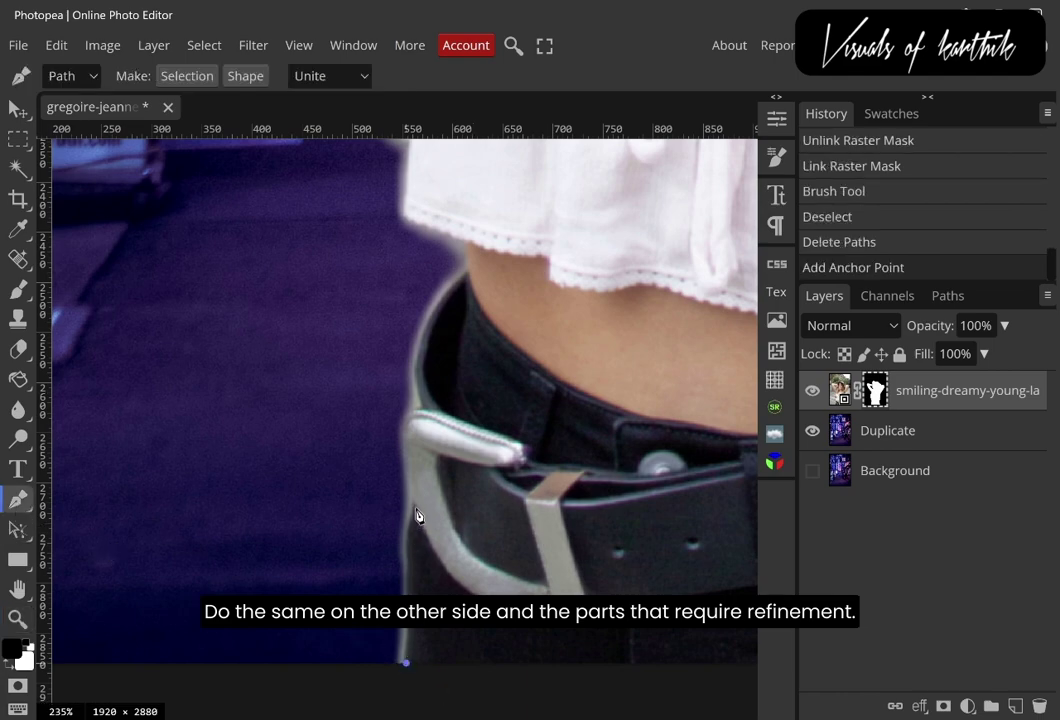
pyautogui.moveTo(410, 510); pyautogui.dragTo(420, 484)
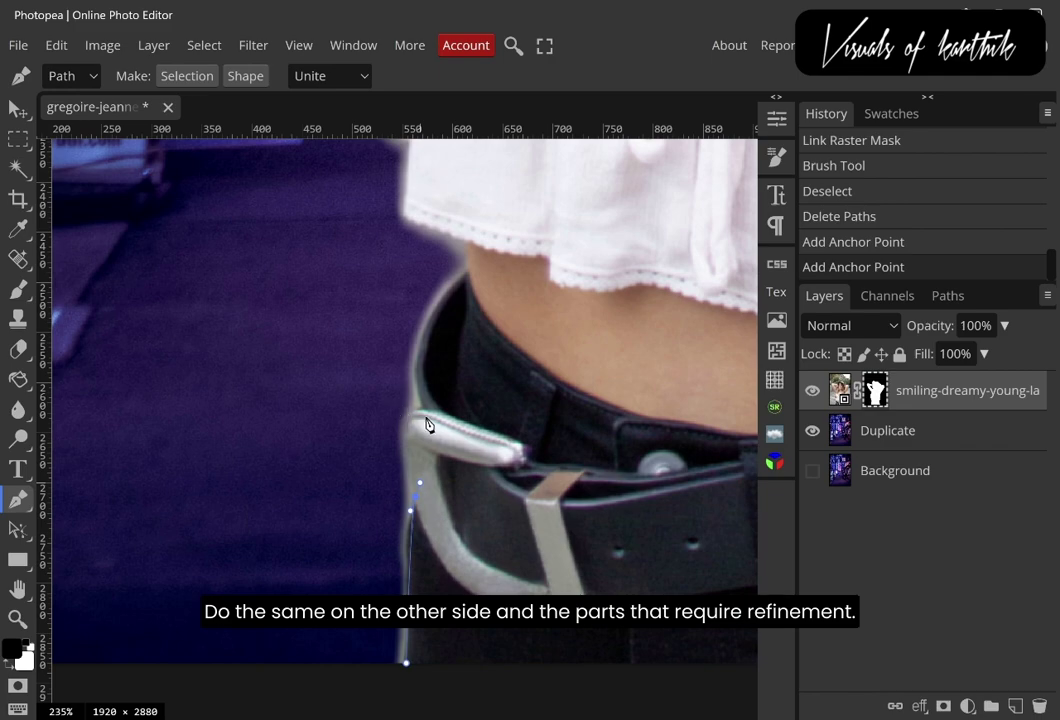
pyautogui.moveTo(423, 413); pyautogui.dragTo(460, 399)
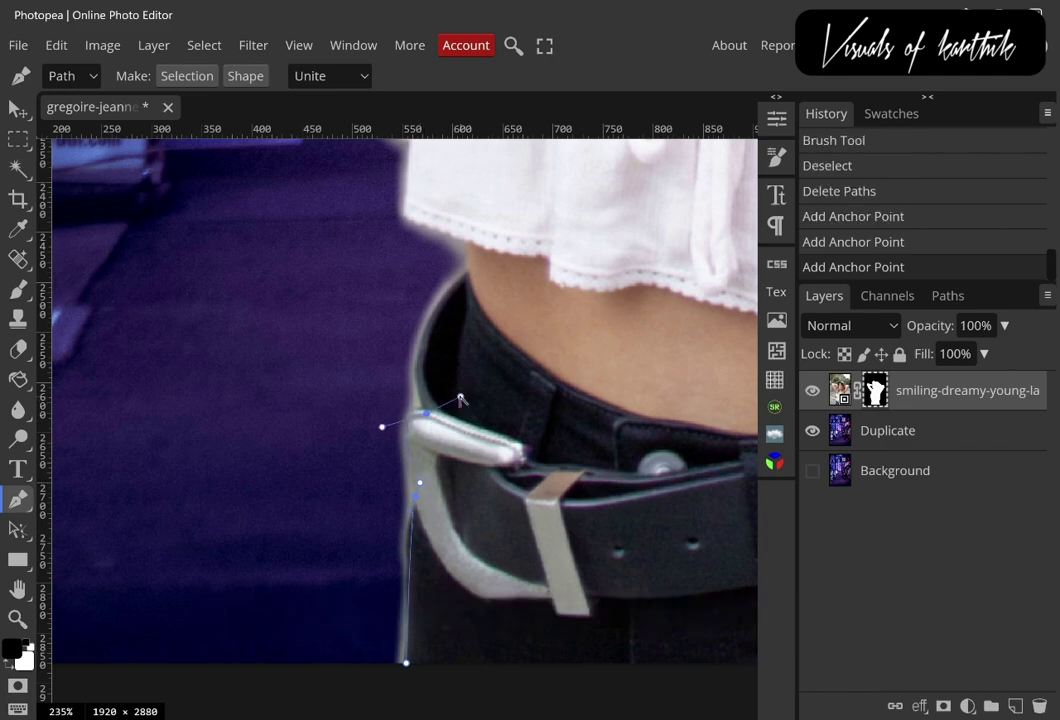
pyautogui.click(419, 416)
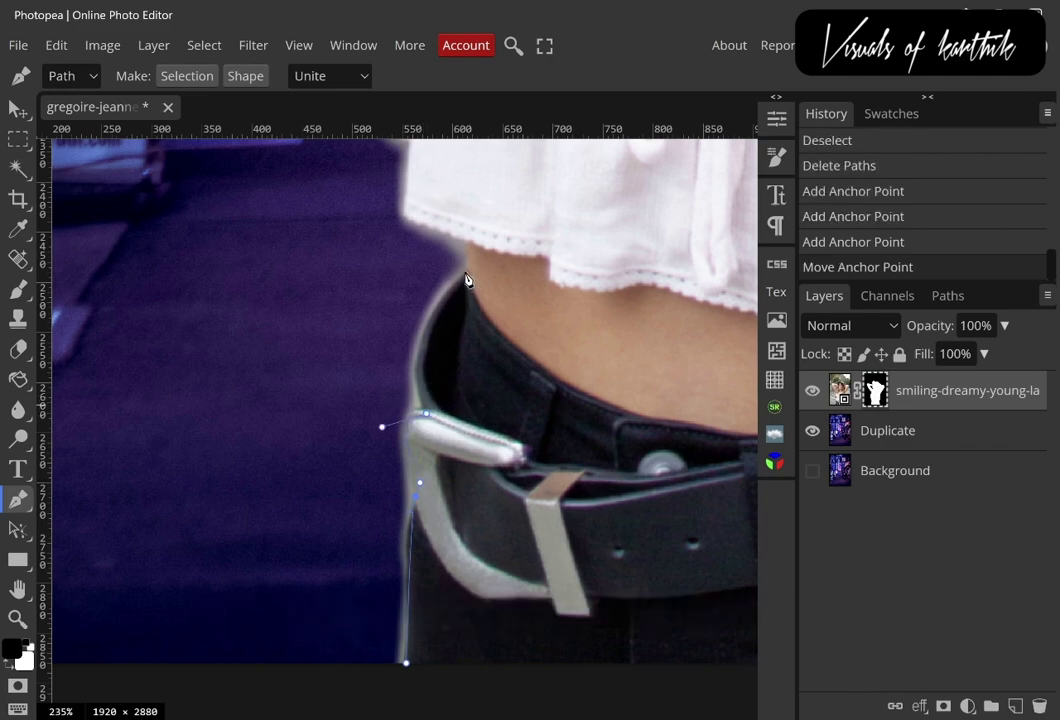
pyautogui.moveTo(466, 272); pyautogui.dragTo(546, 208)
pyautogui.click(468, 270)
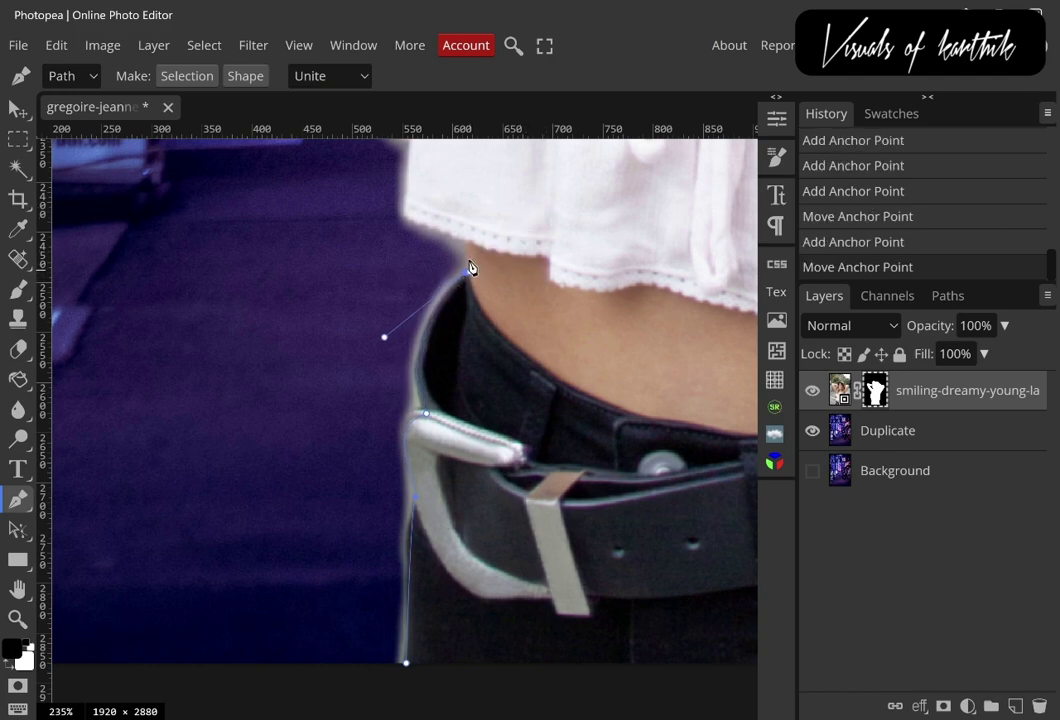
pyautogui.click(464, 244)
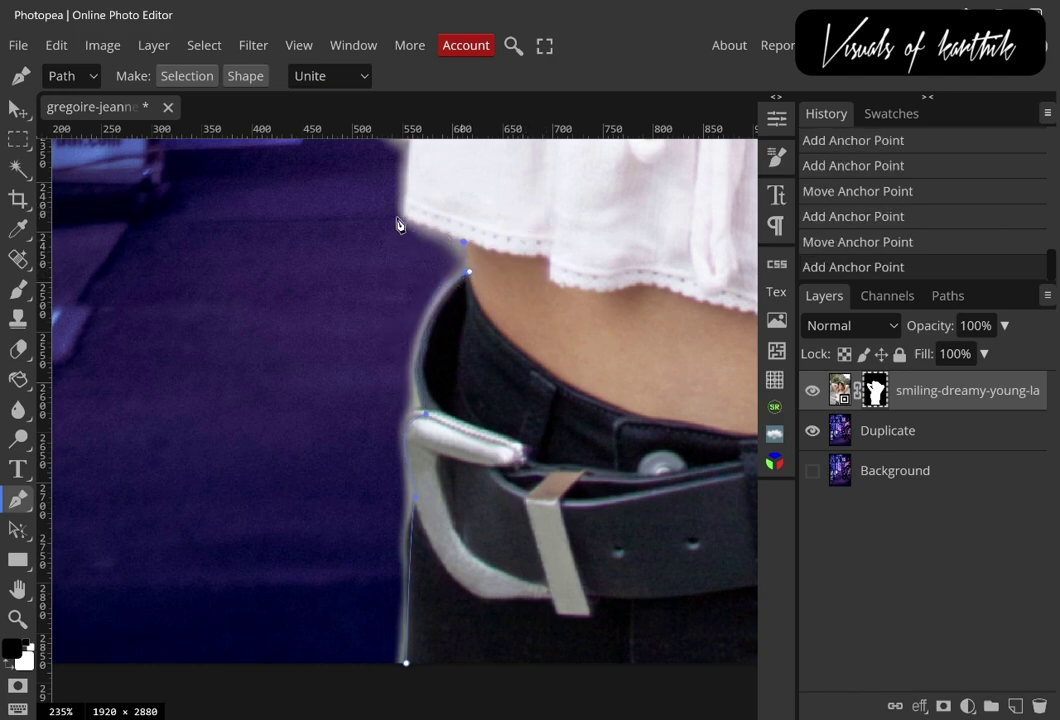
pyautogui.click(404, 216)
# Continue the outline along the blouse and through the background, closing it at the start.
pyautogui.scroll(2, 405, 215)
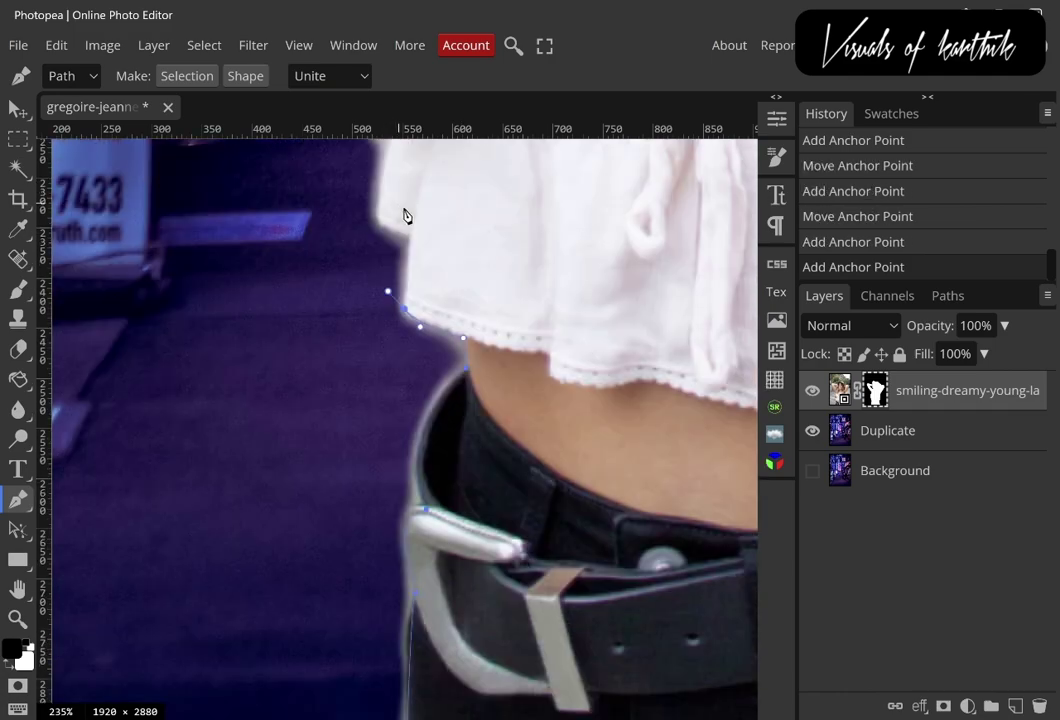
pyautogui.click(410, 240)
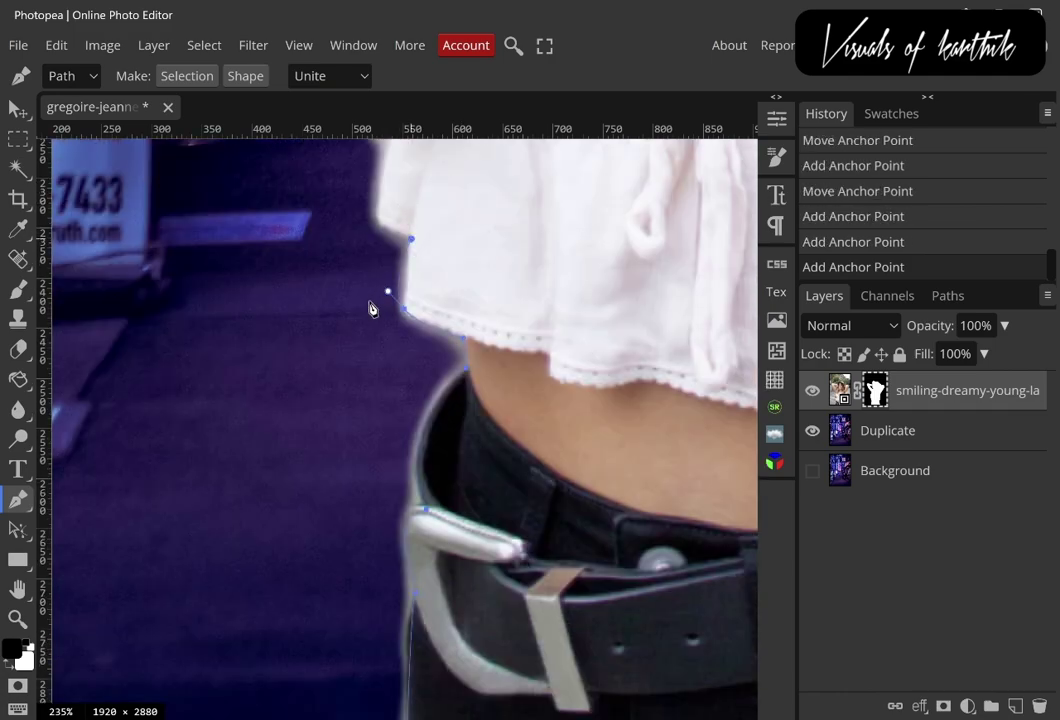
pyautogui.moveTo(404, 308); pyautogui.dragTo(398, 298)
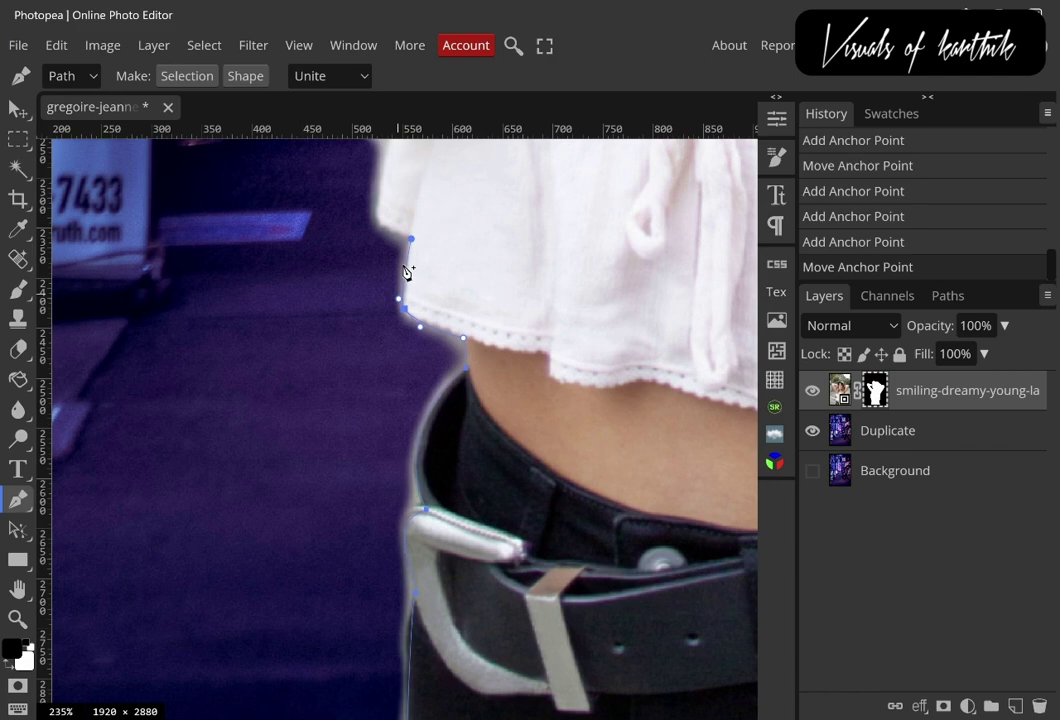
pyautogui.click(367, 209)
pyautogui.click(223, 380)
pyautogui.click(221, 443)
pyautogui.scroll(-4, 234, 484)
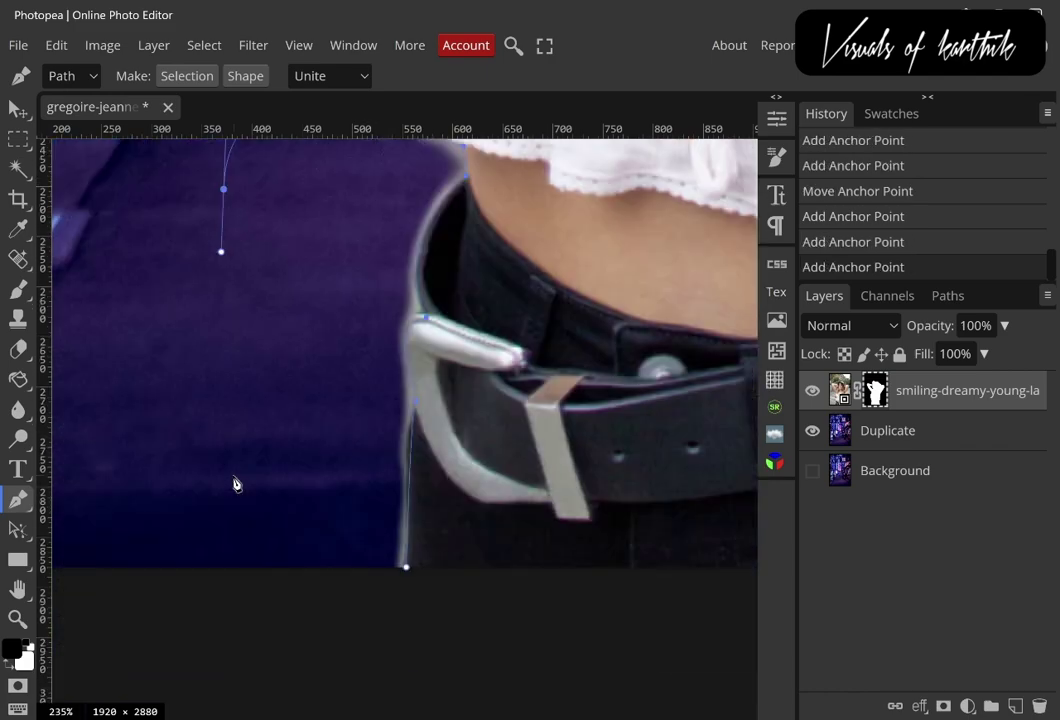
pyautogui.click(250, 522)
pyautogui.moveTo(282, 601); pyautogui.dragTo(328, 633)
pyautogui.moveTo(341, 636); pyautogui.dragTo(388, 627)
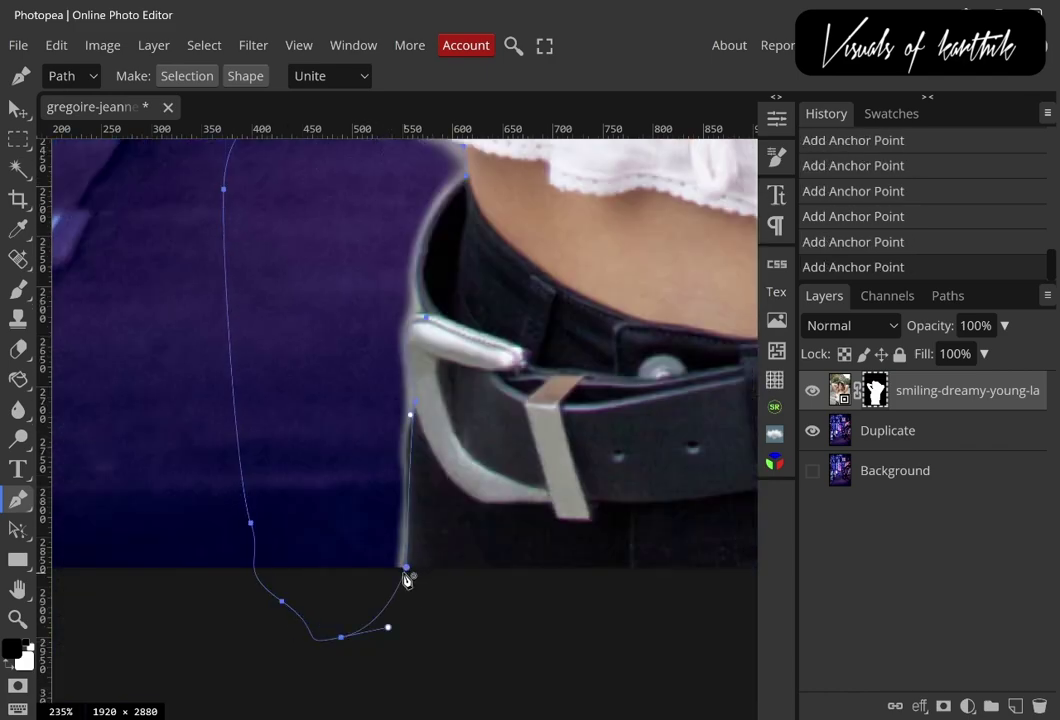
pyautogui.click(406, 567)
# Make the outline a selection, paint the buckle gap black on the mask, and deselect.
pyautogui.rightClick(315, 369)
pyautogui.click(382, 448)
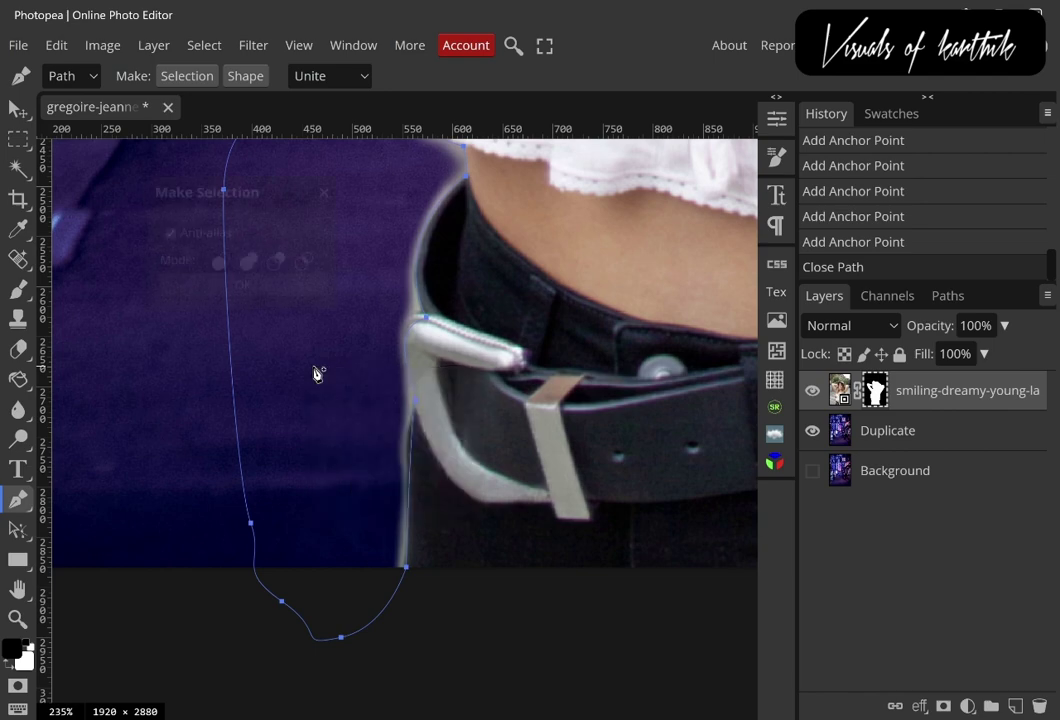
pyautogui.click(279, 286)
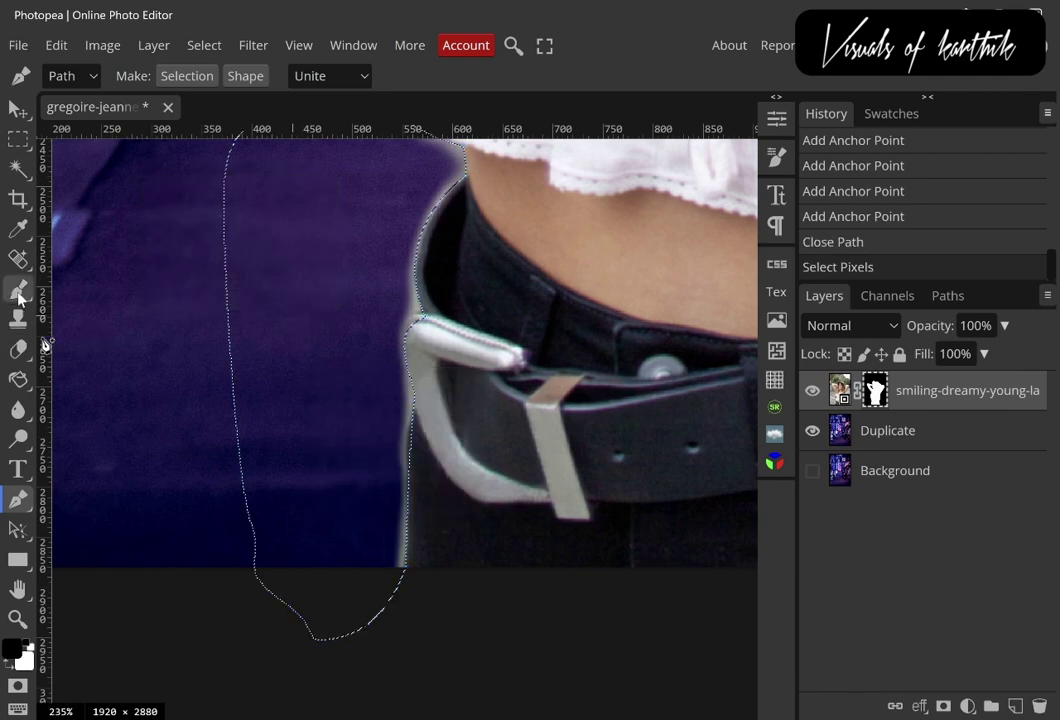
pyautogui.press('b')
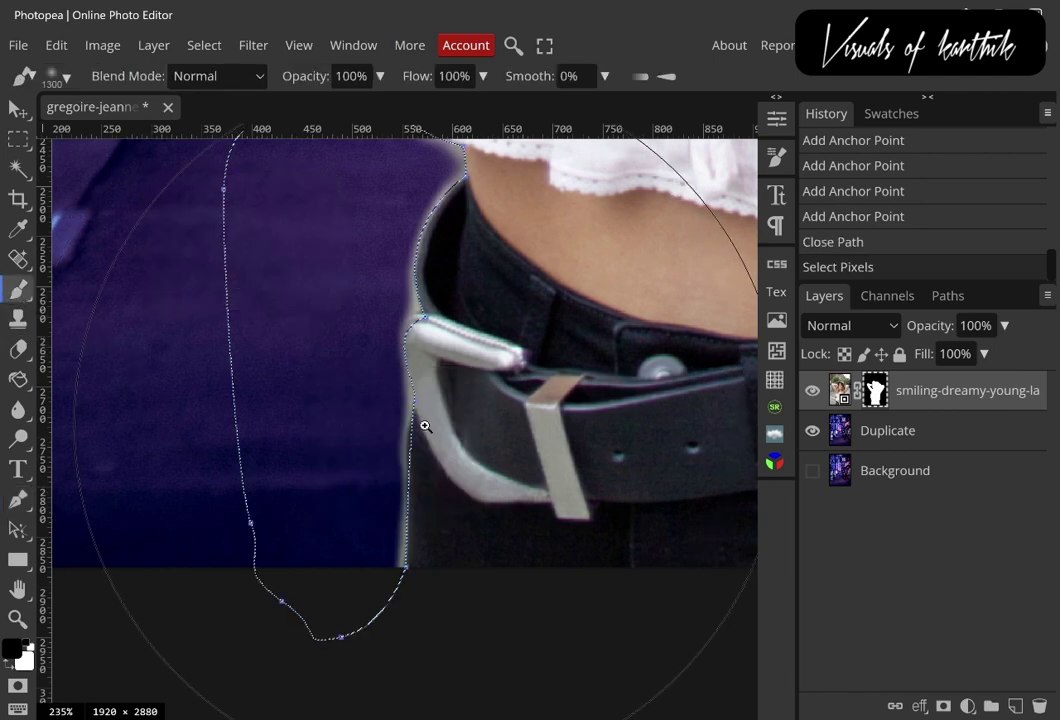
pyautogui.press('z')
pyautogui.scroll(-5, 395, 427)
pyautogui.press('b')
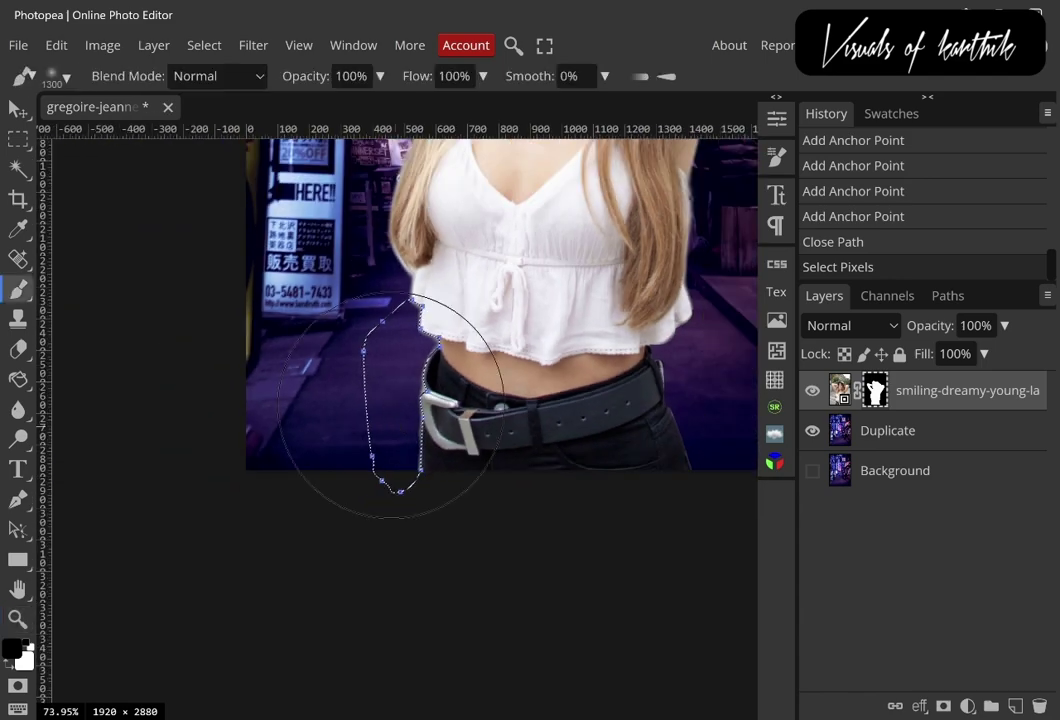
pyautogui.moveTo(390, 426); pyautogui.dragTo(426, 355)
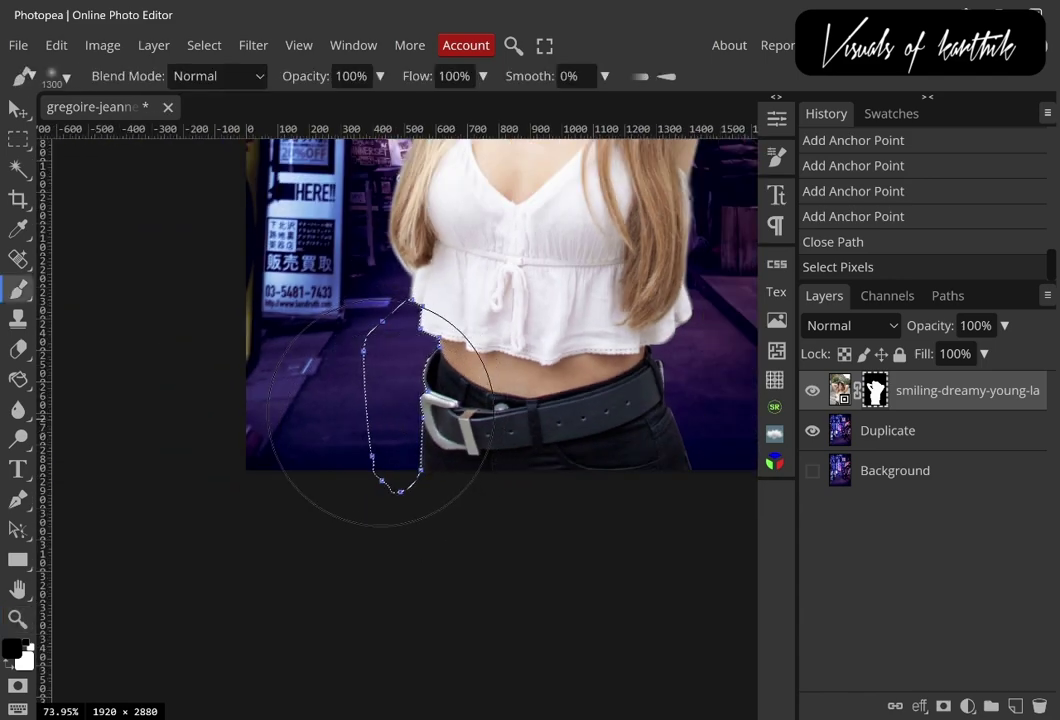
pyautogui.hotkey('ctrl', 'd')
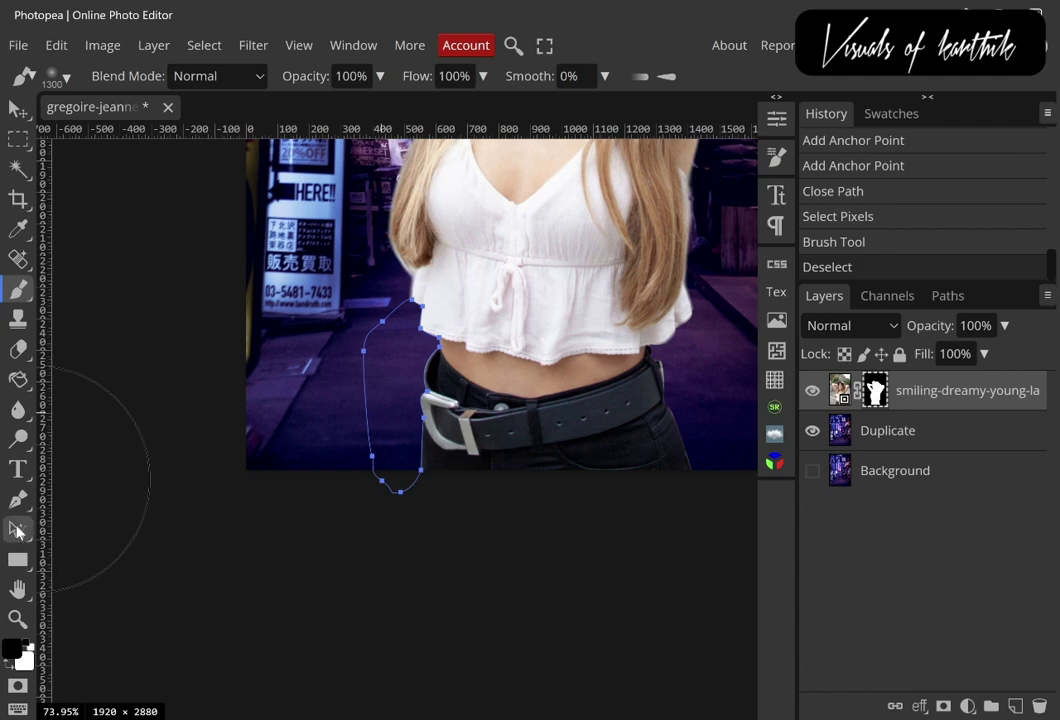
# Remove the helper outline path.
pyautogui.click(19, 501)
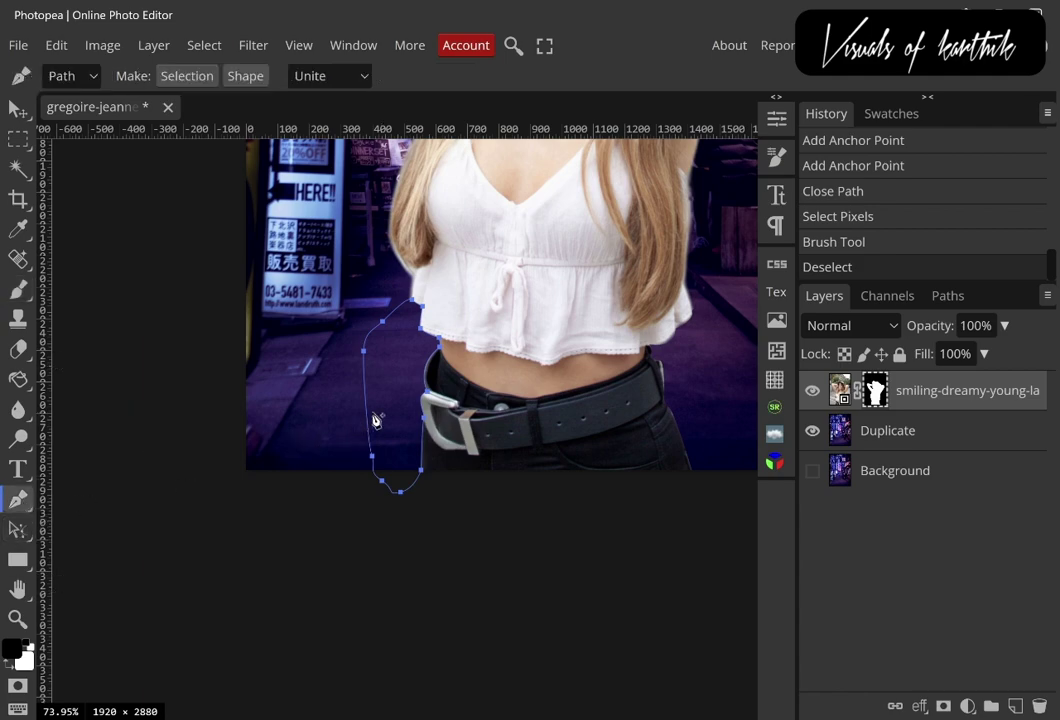
pyautogui.rightClick(409, 399)
pyautogui.click(470, 439)
pyautogui.press('z')
pyautogui.scroll(-2, 291, 566)
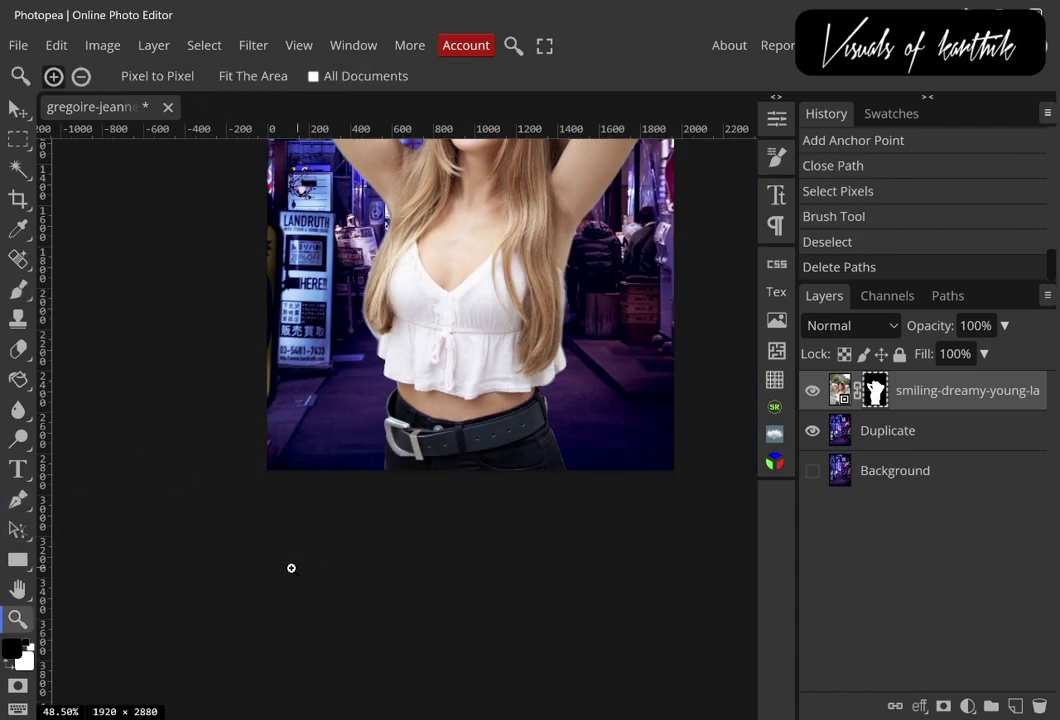
pyautogui.scroll(-3, 286, 568)
pyautogui.scroll(1, 355, 485)
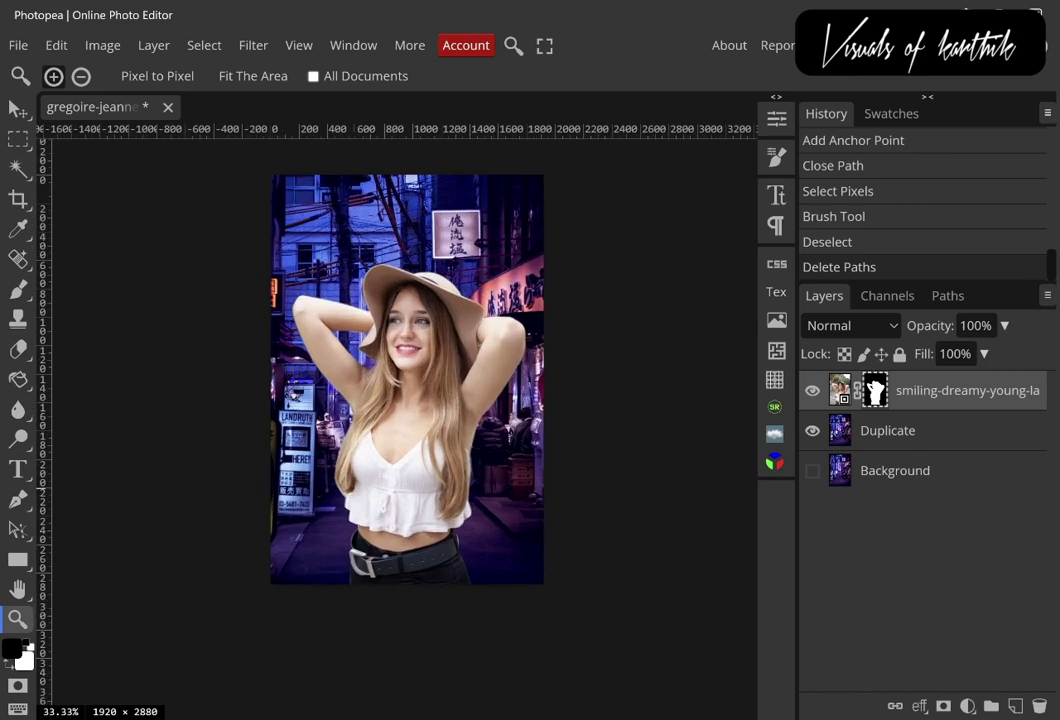
pyautogui.click(18, 108)
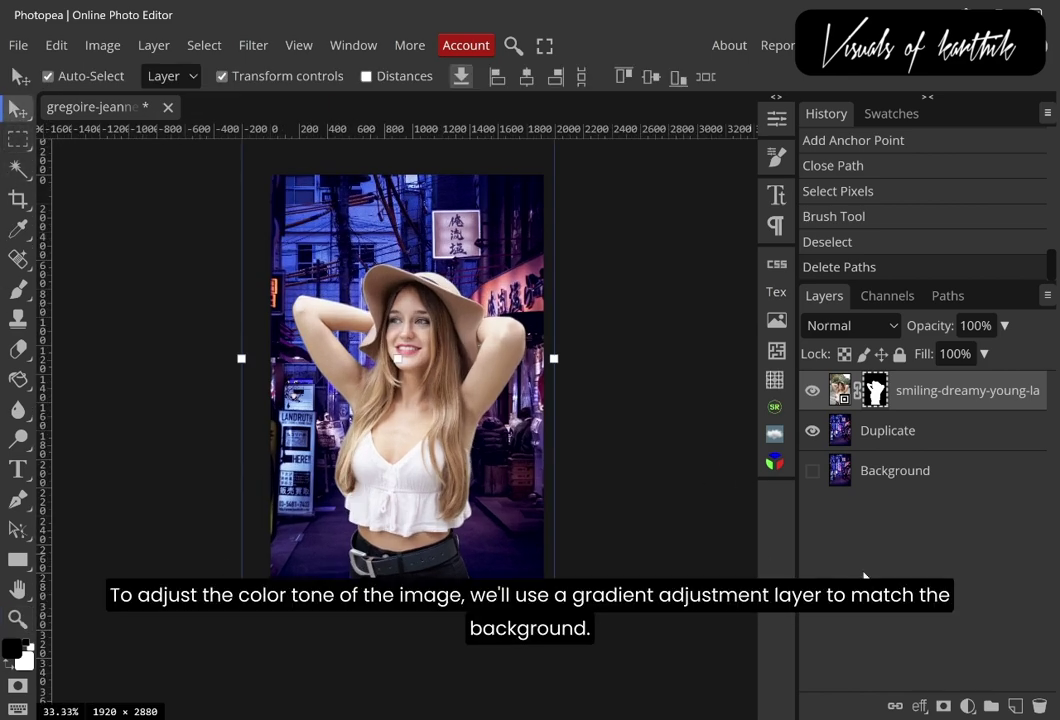
pyautogui.scroll(2, 694, 533)
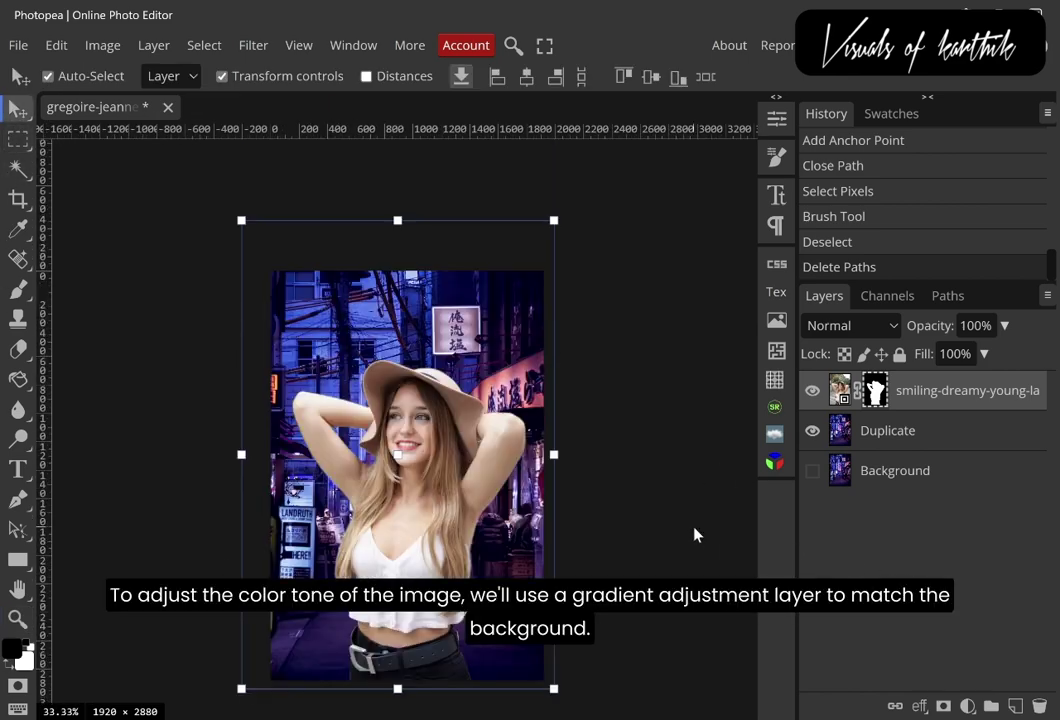
pyautogui.click(887, 430)
pyautogui.scroll(-2, 506, 377)
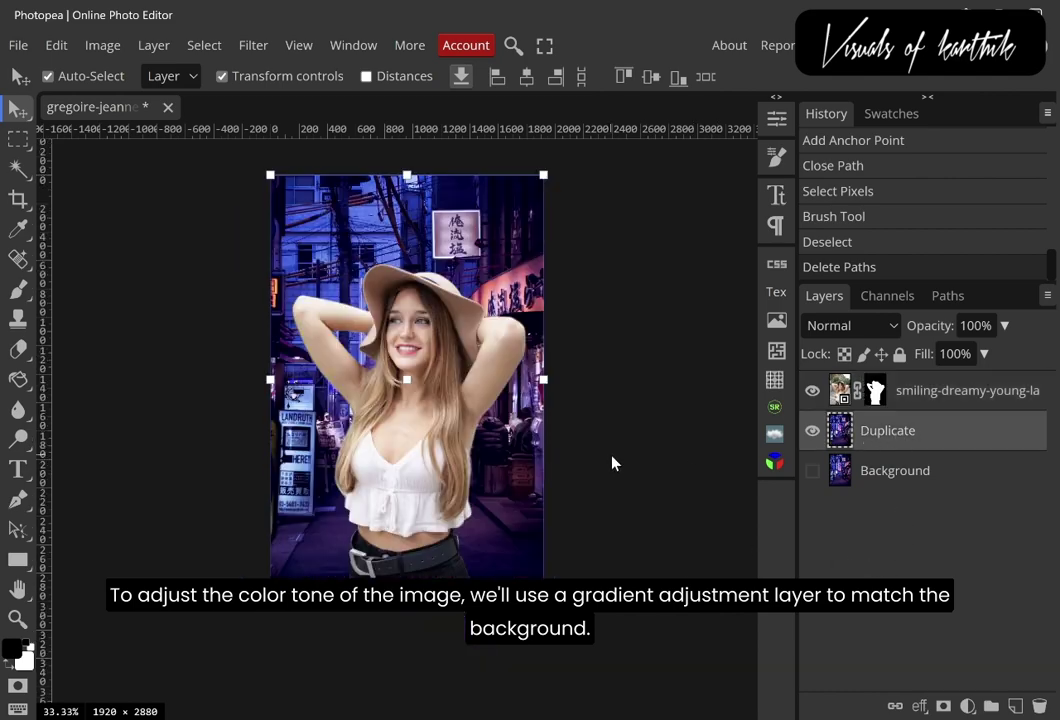
pyautogui.press('z')
pyautogui.click(503, 401)
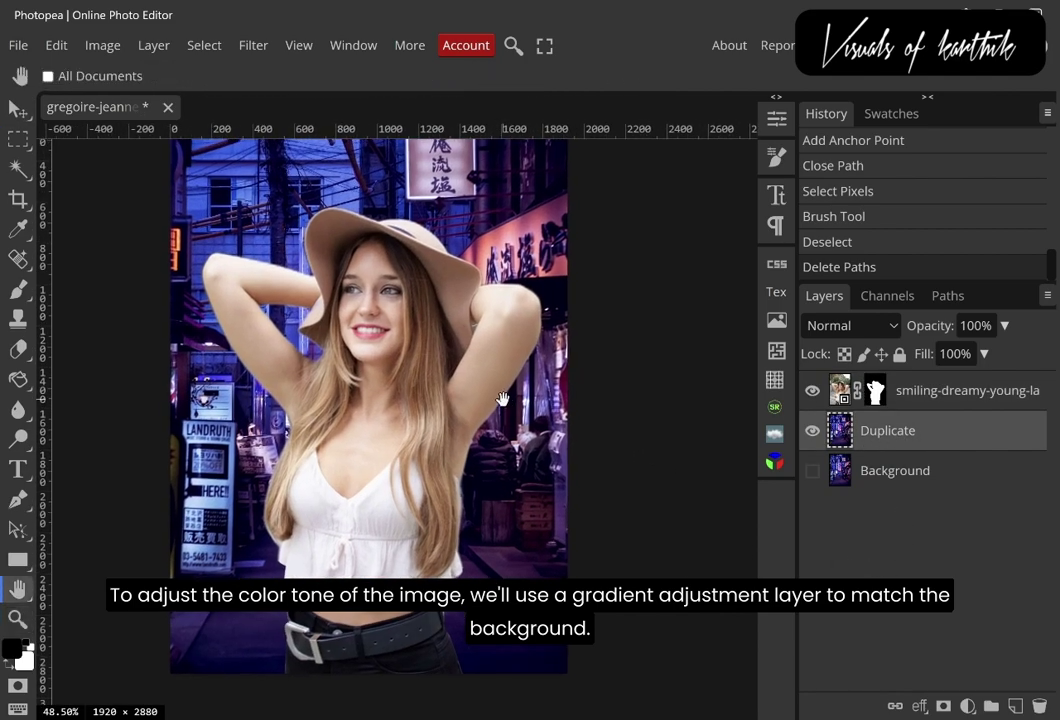
pyautogui.moveTo(503, 401); pyautogui.dragTo(515, 422)
pyautogui.keyDown('alt'); pyautogui.click(515, 422); pyautogui.keyUp('alt')
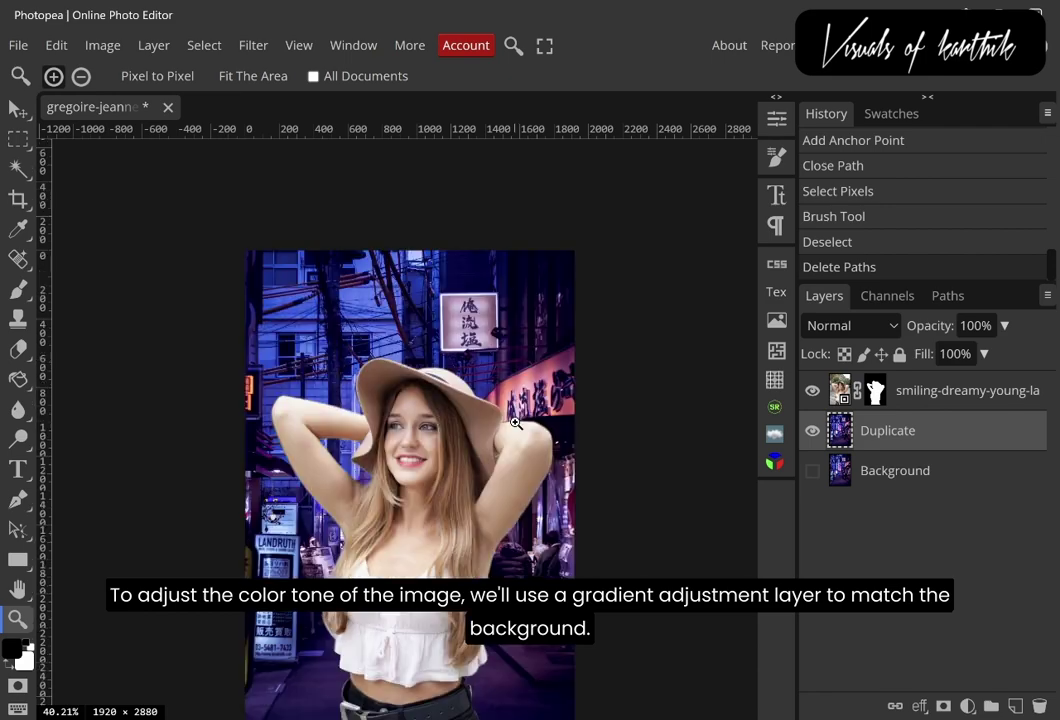
pyautogui.press('h')
pyautogui.moveTo(489, 389); pyautogui.dragTo(489, 396)
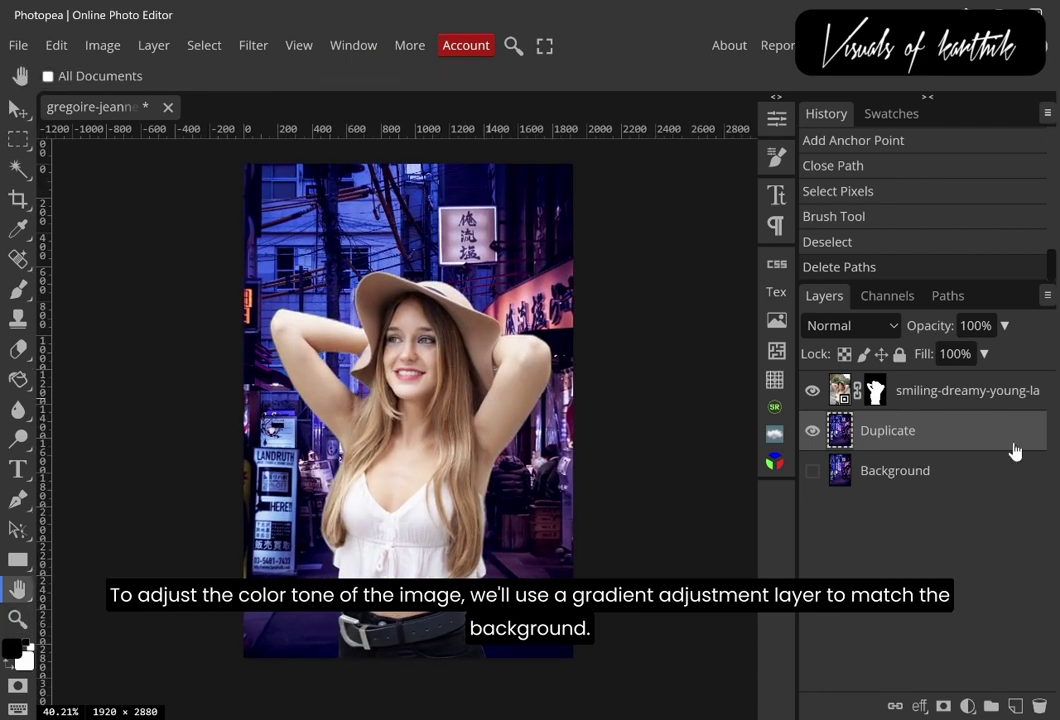
pyautogui.click(960, 391)
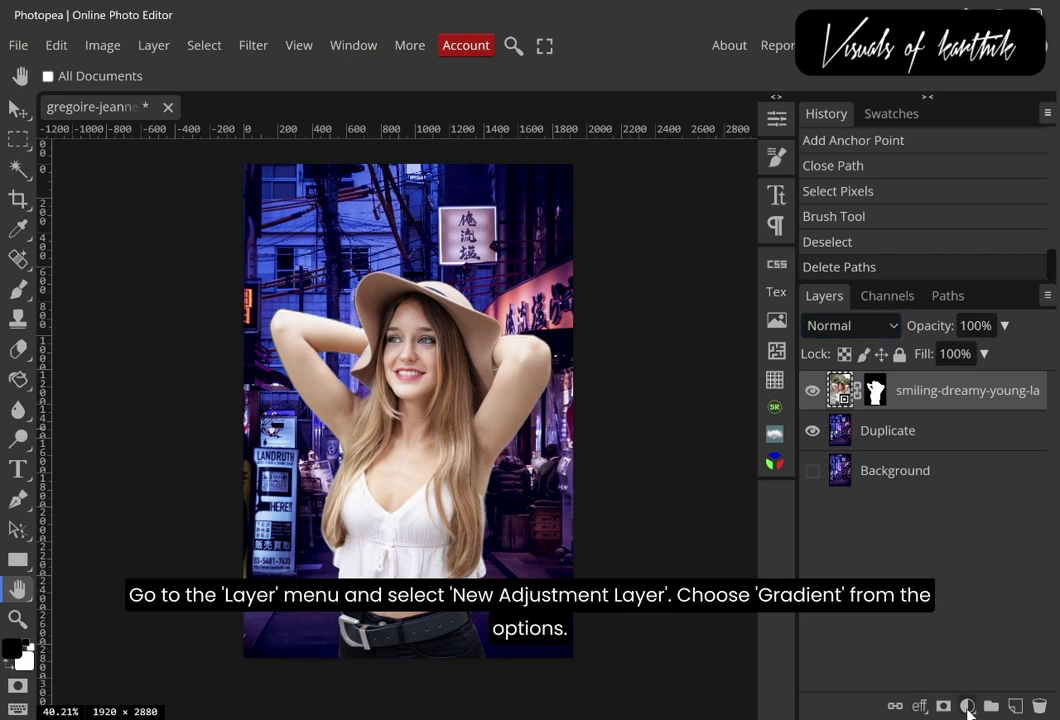
# Add a black-to-white Gradient Fill layer angled at 90° and open its Gradient Editor.
pyautogui.click(967, 706)
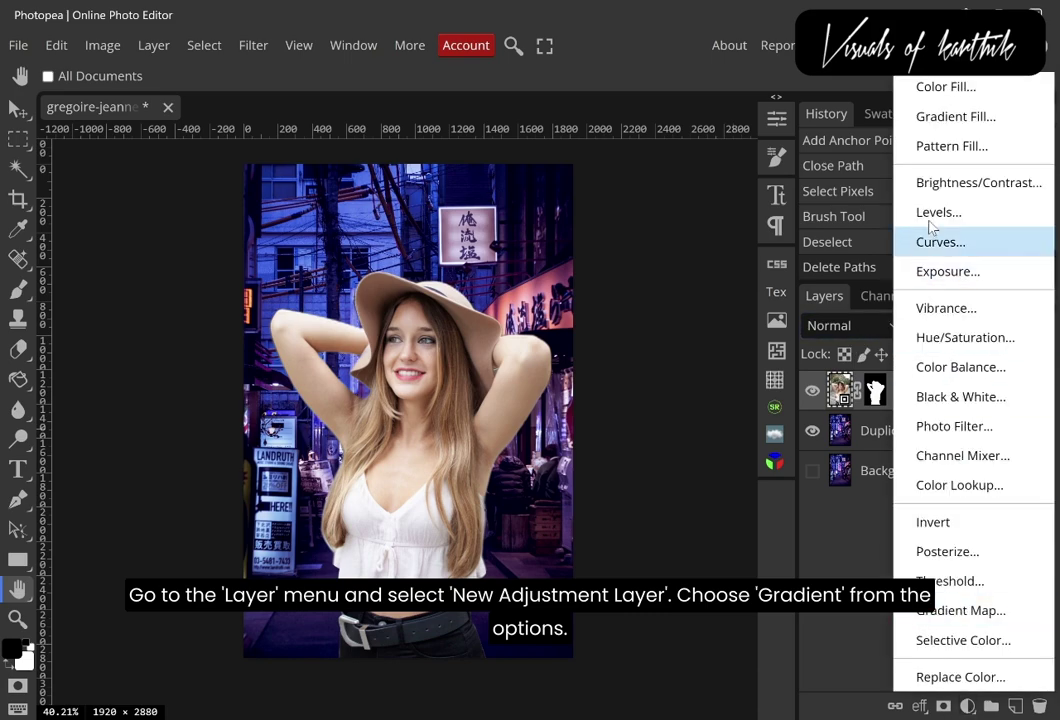
pyautogui.click(955, 117)
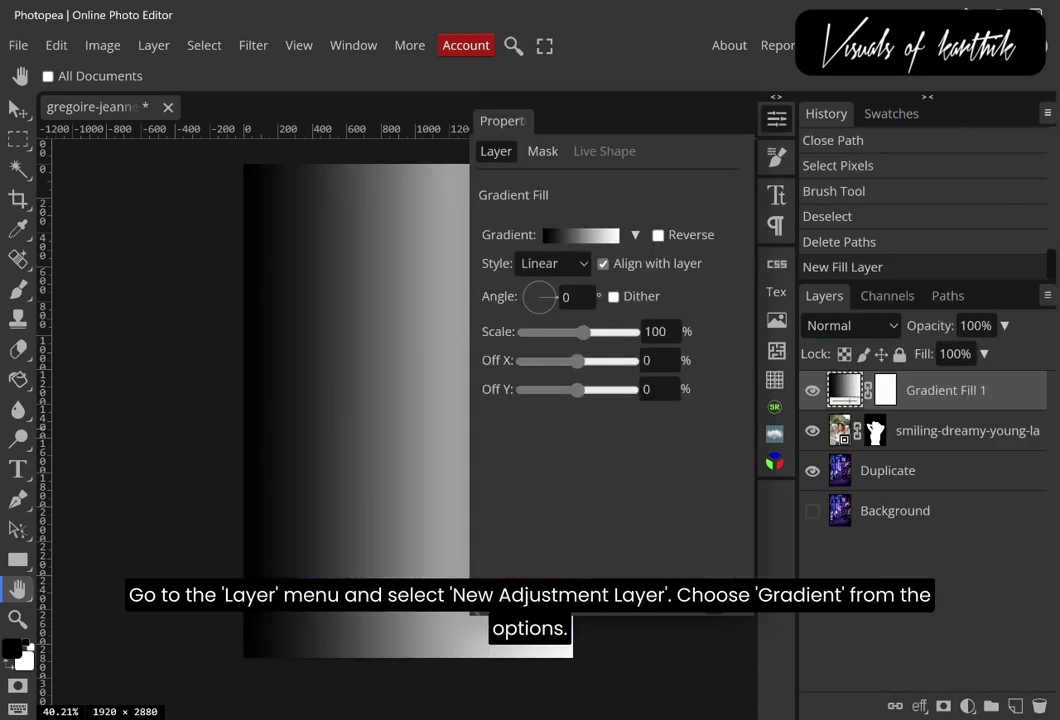
pyautogui.click(563, 296)
pyautogui.moveTo(556, 297); pyautogui.dragTo(532, 329)
pyautogui.click(575, 297)
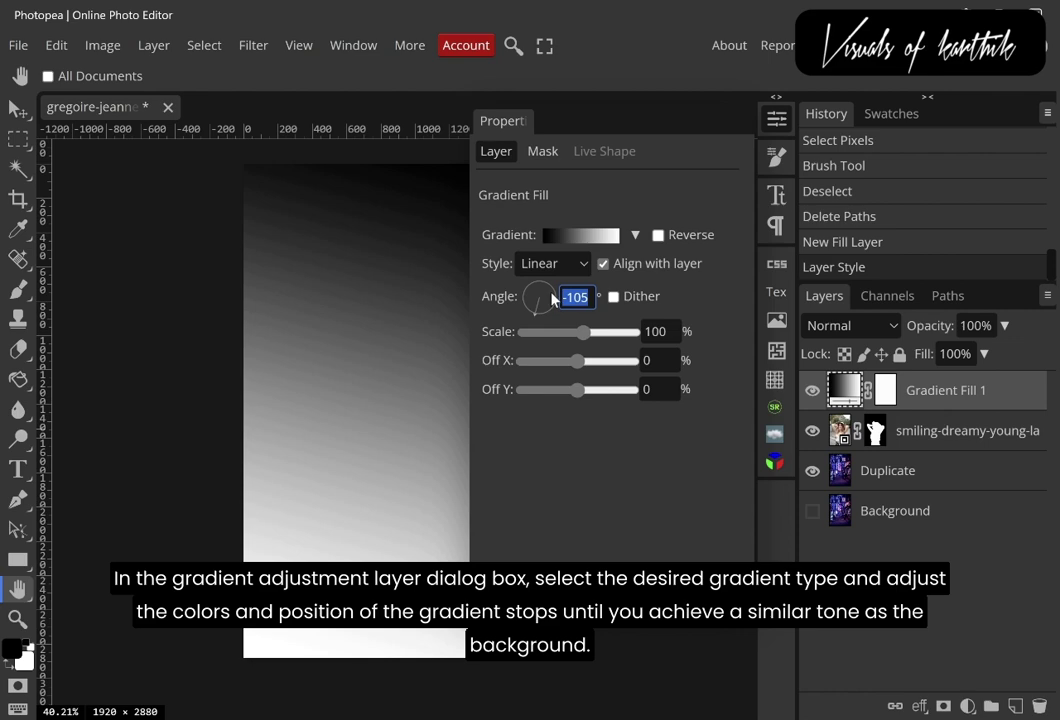
pyautogui.write('90')
pyautogui.press('Return')
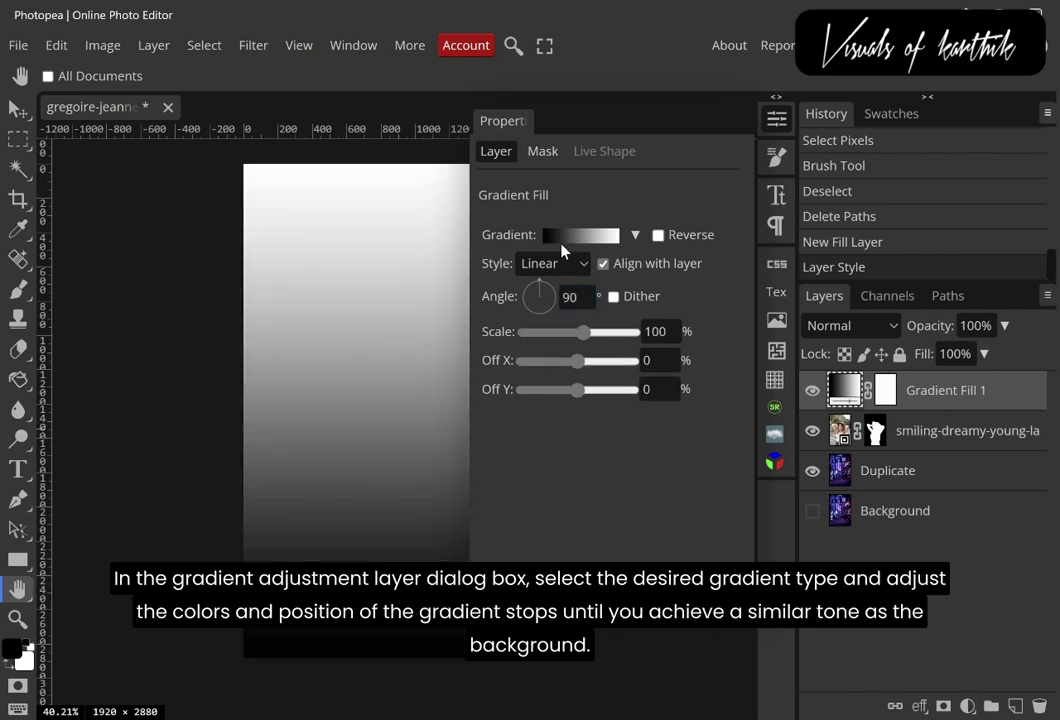
pyautogui.click(563, 238)
# Set the gradient's left colour stop to blue and its right stop to purple.
pyautogui.click(171, 431)
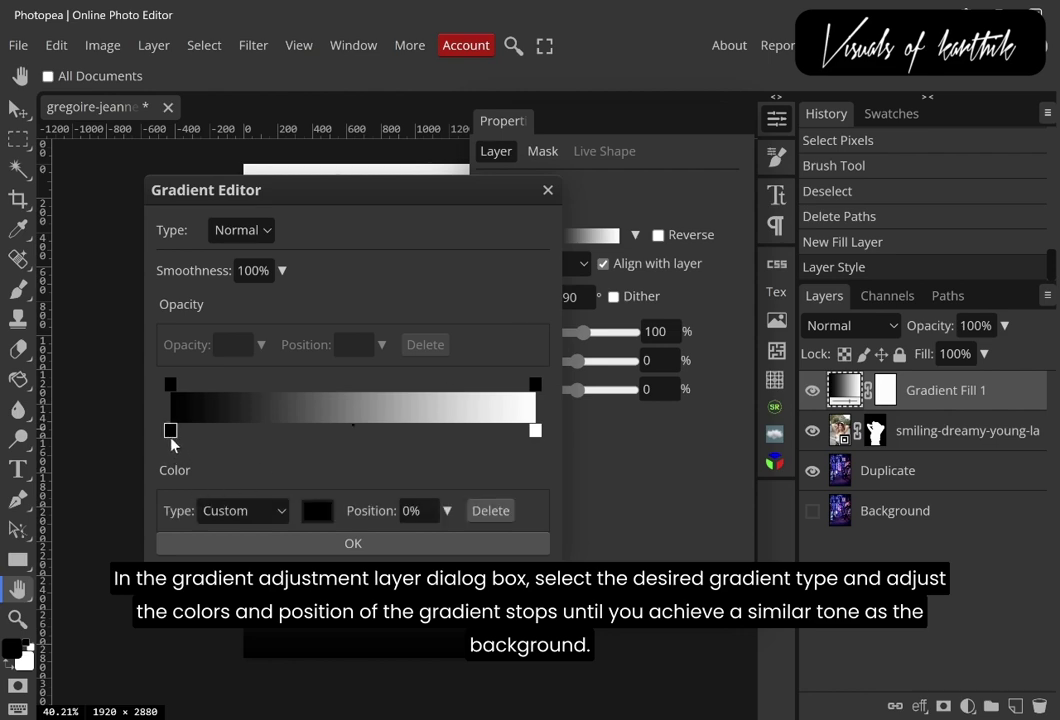
pyautogui.click(310, 515)
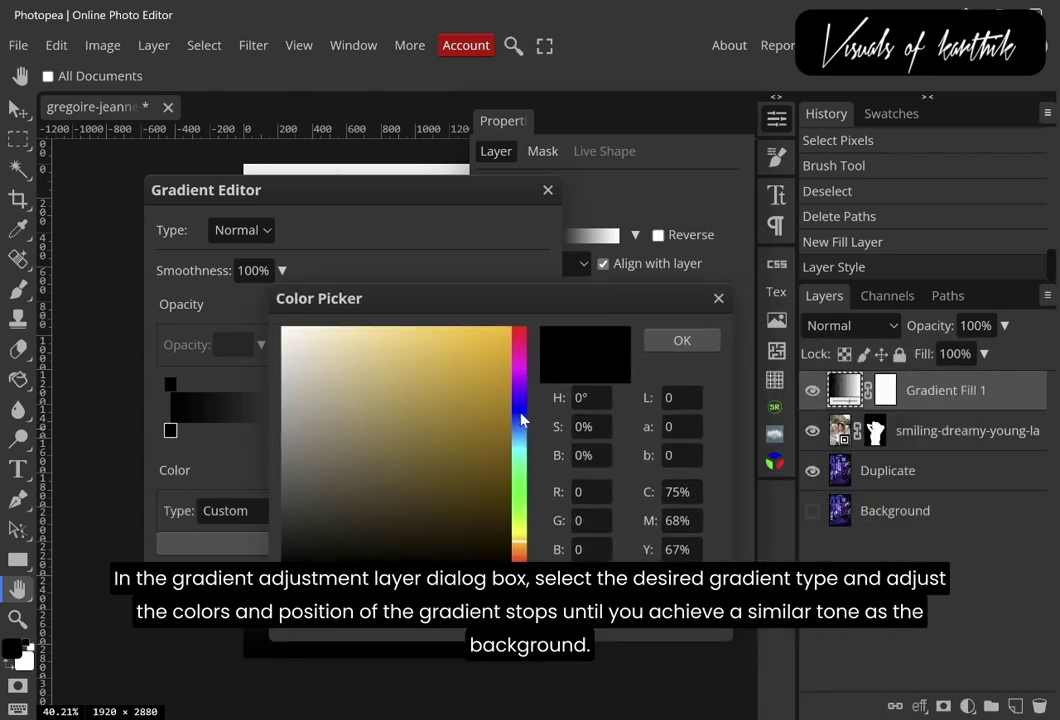
pyautogui.moveTo(519, 380)
pyautogui.mouseDown()
pyautogui.moveTo(517, 411)
pyautogui.moveTo(496, 436)
pyautogui.mouseUp()
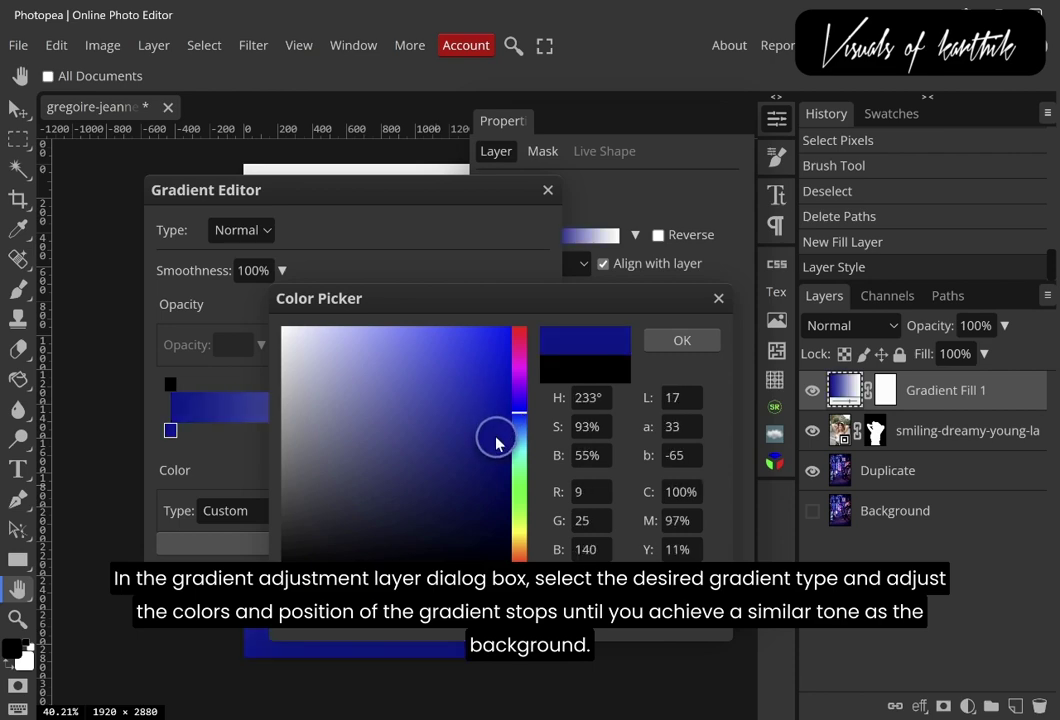
pyautogui.click(680, 341)
pyautogui.click(535, 430)
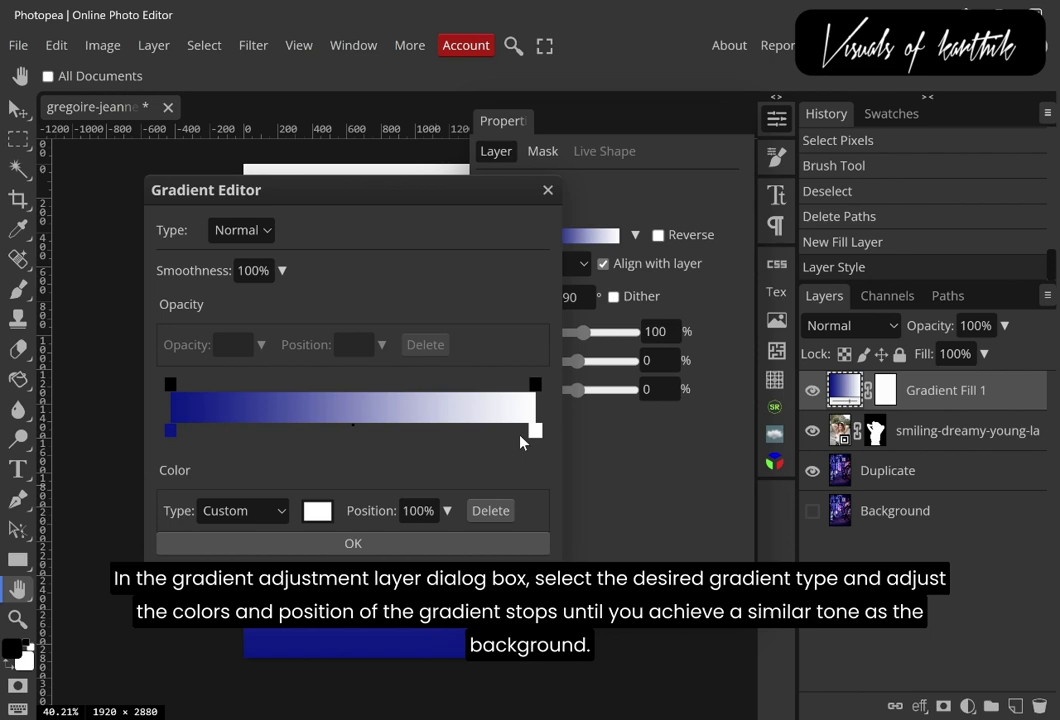
pyautogui.click(318, 510)
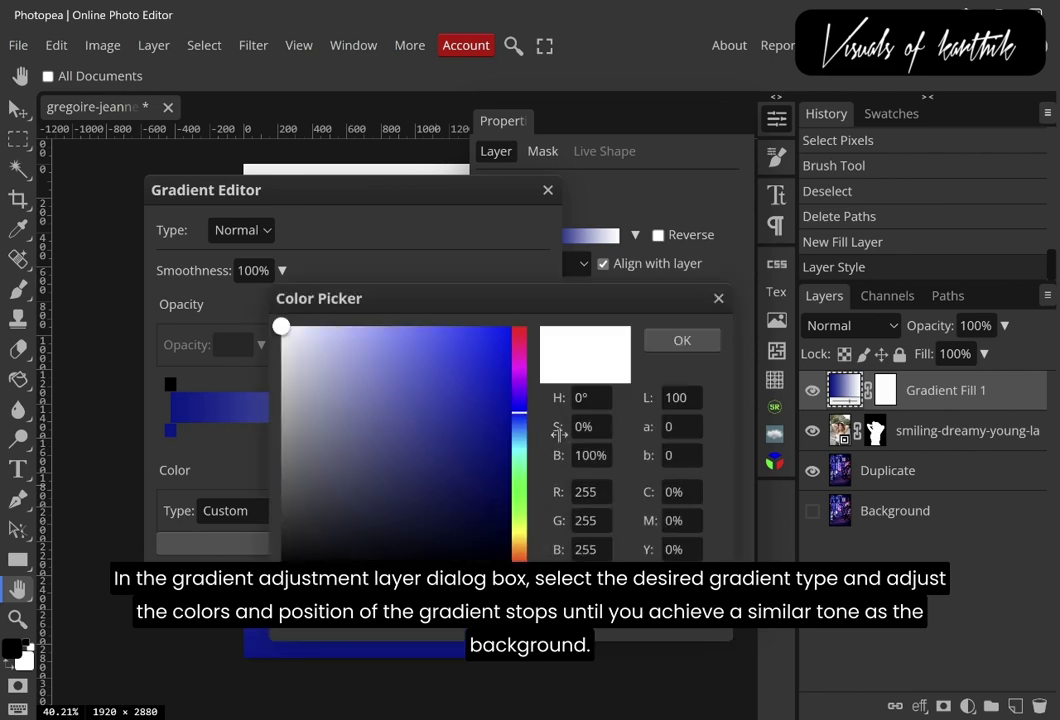
pyautogui.moveTo(521, 391); pyautogui.dragTo(517, 378)
pyautogui.moveTo(480, 414); pyautogui.dragTo(493, 404)
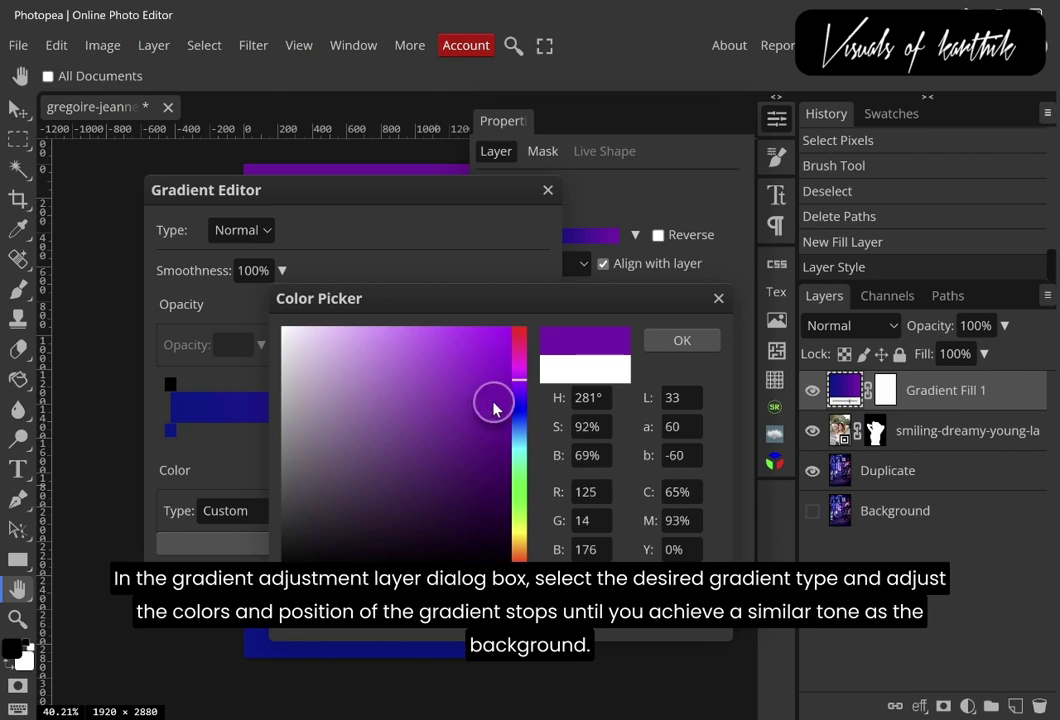
pyautogui.click(705, 343)
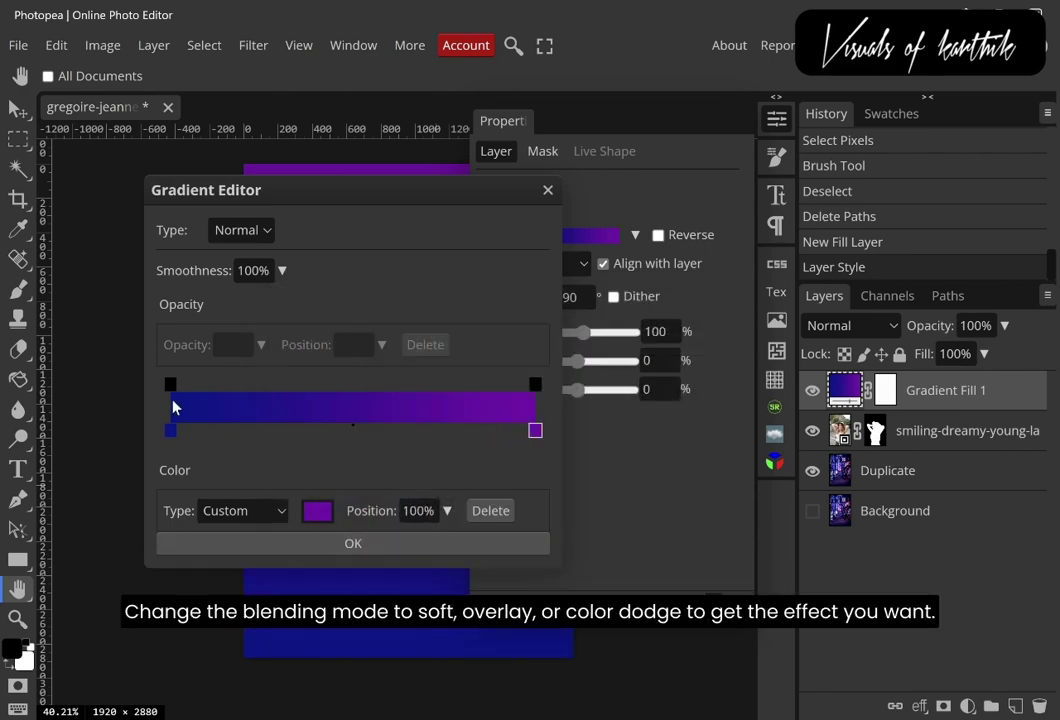
# Apply the blue-to-purple gradient and set Gradient Fill 1's blend mode to Overlay.
pyautogui.click(370, 552)
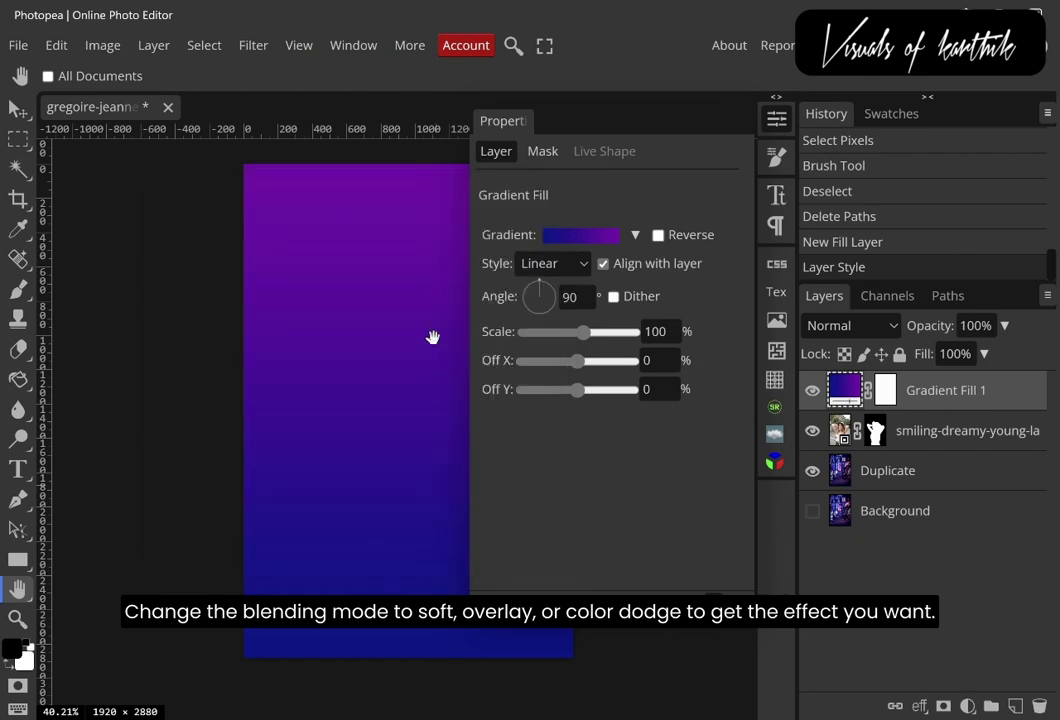
pyautogui.click(778, 120)
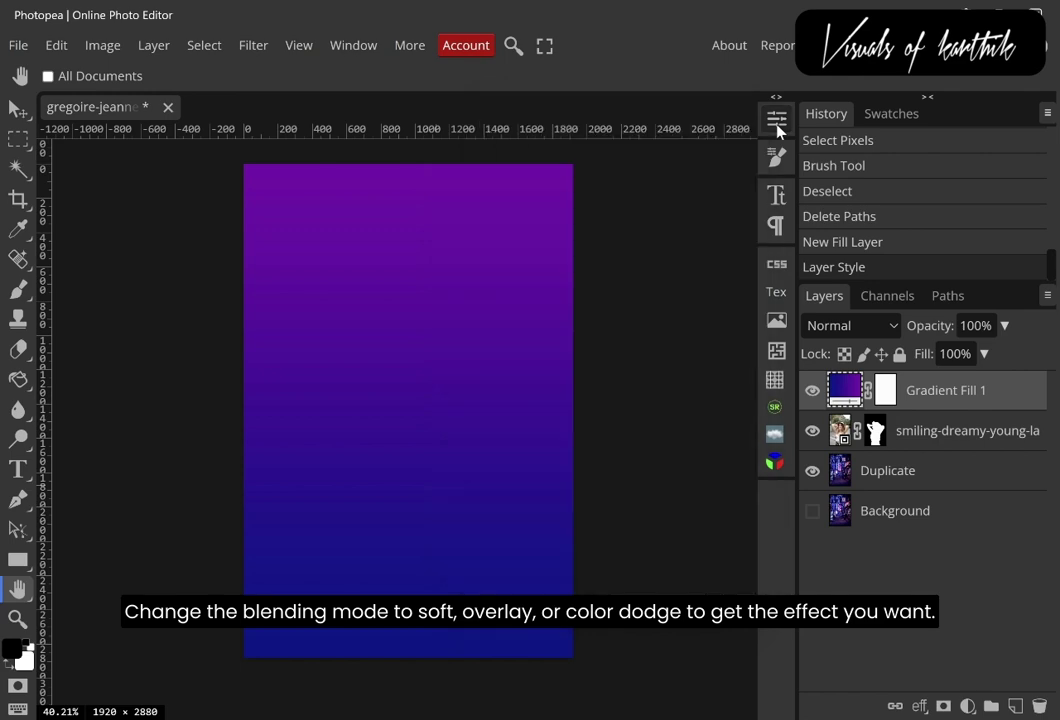
pyautogui.click(842, 328)
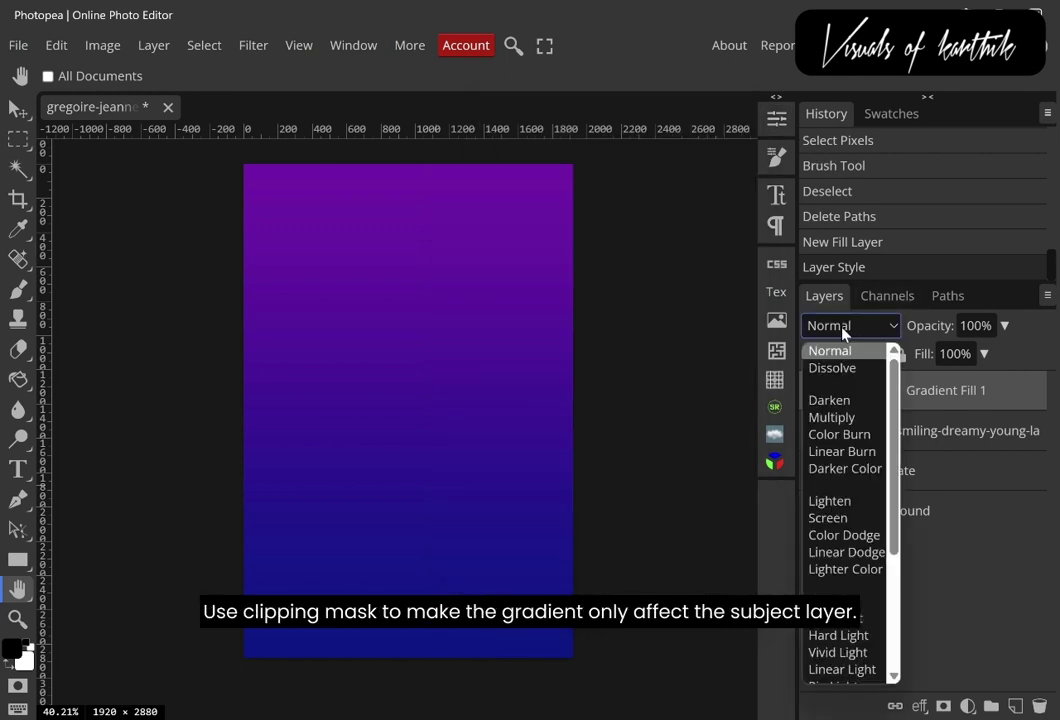
pyautogui.click(845, 597)
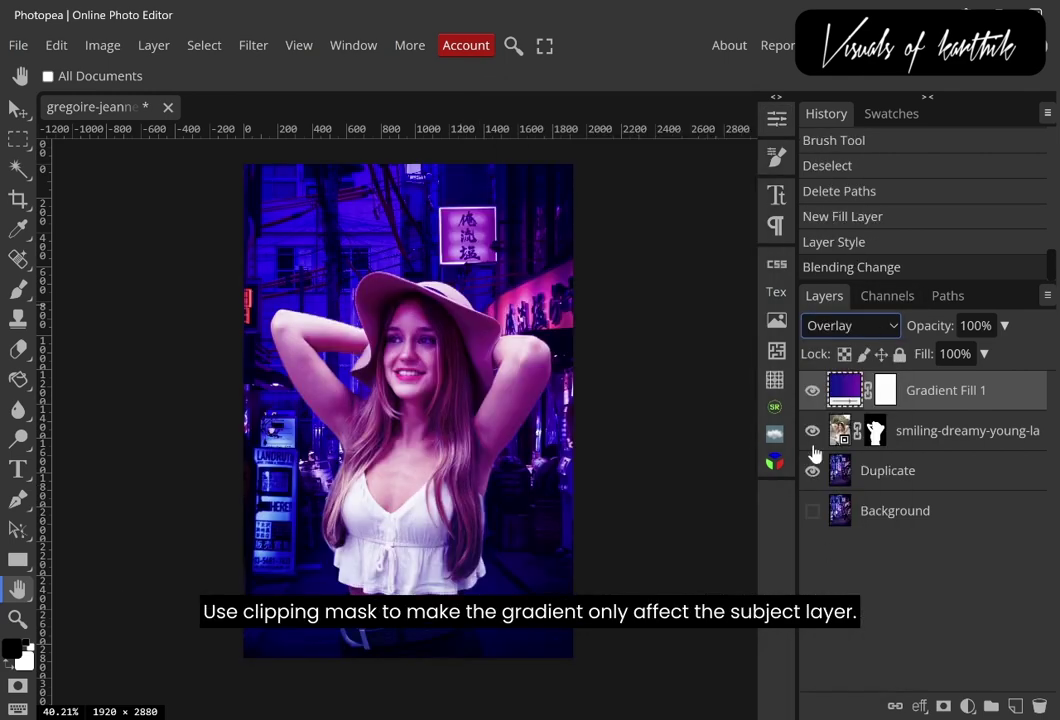
# Switch Gradient Fill 1 to Soft Light and make it a clipping mask on the woman's layer.
pyautogui.click(870, 326)
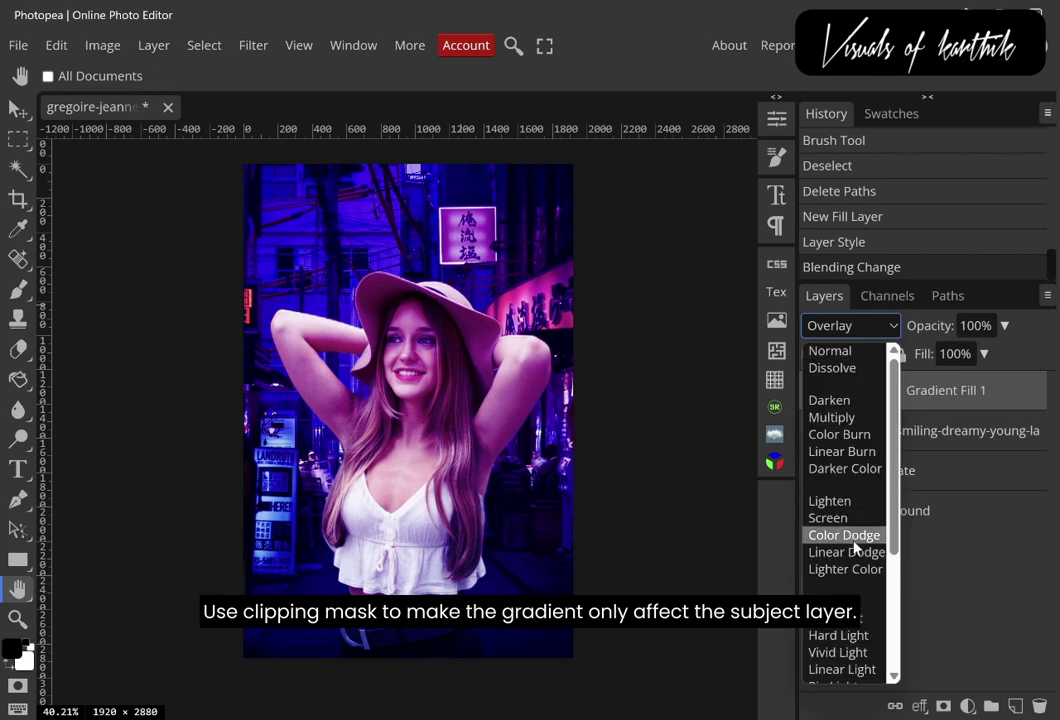
pyautogui.click(860, 620)
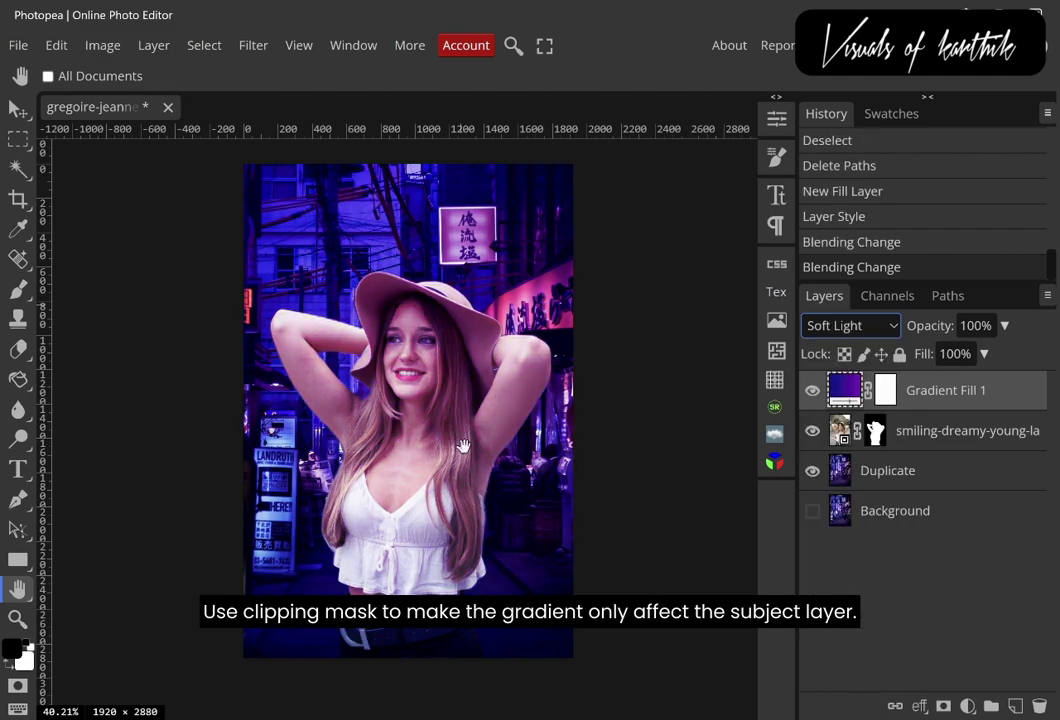
pyautogui.rightClick(932, 390)
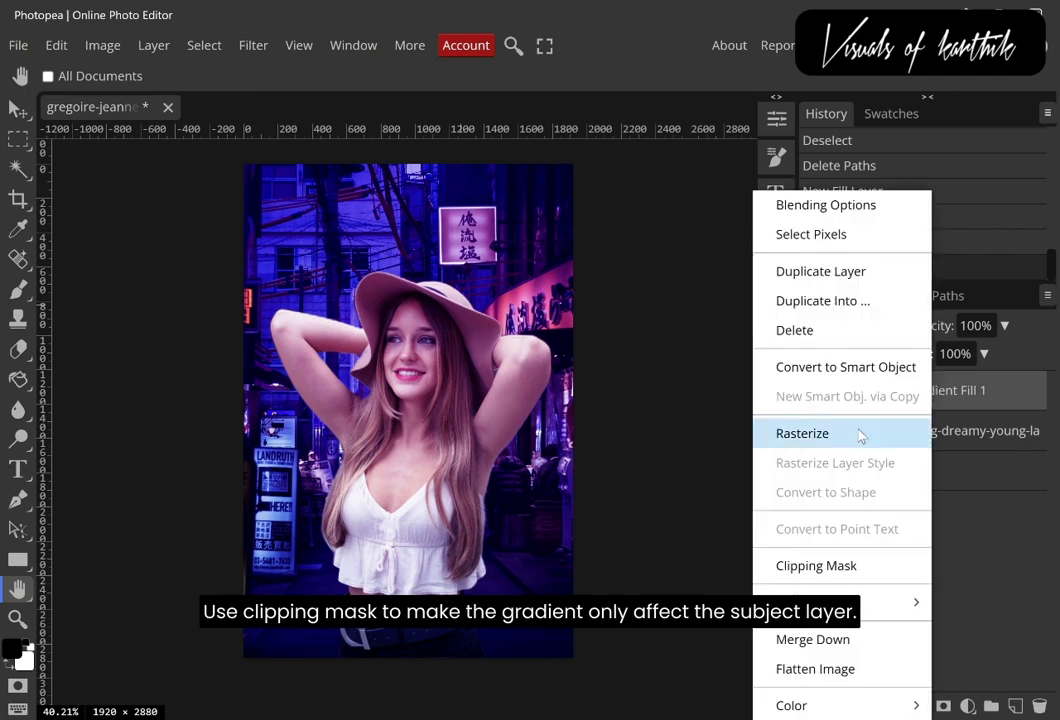
pyautogui.click(870, 568)
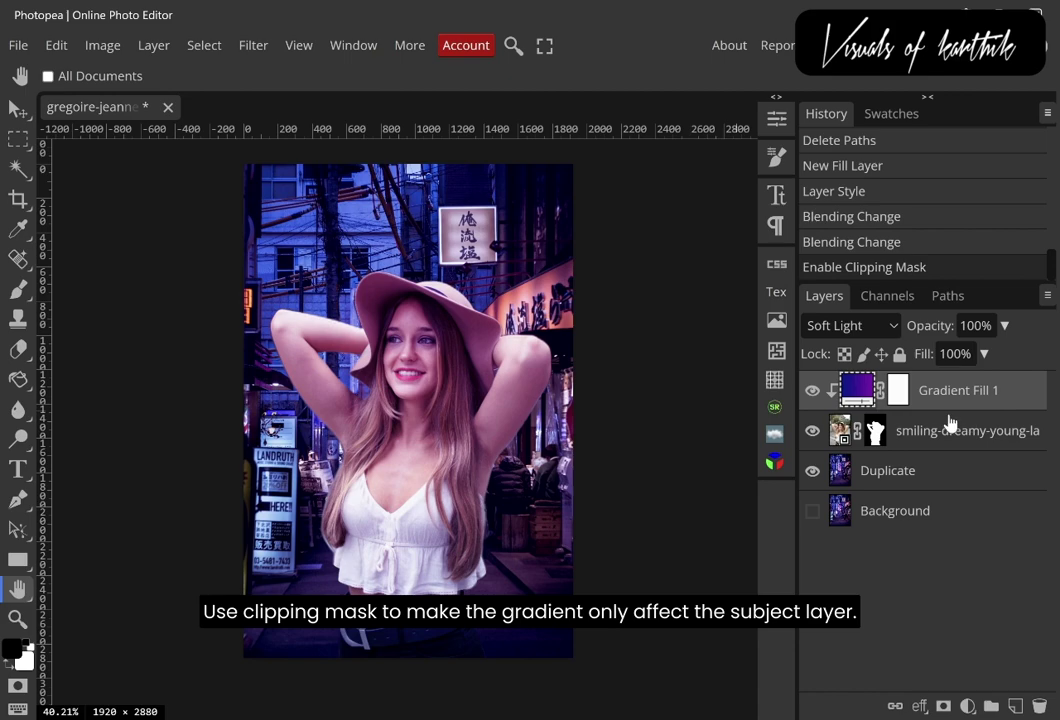
# Add a Brightness/Contrast layer (brightness -6, contrast 31) clipped to the woman's layer.
pyautogui.click(967, 707)
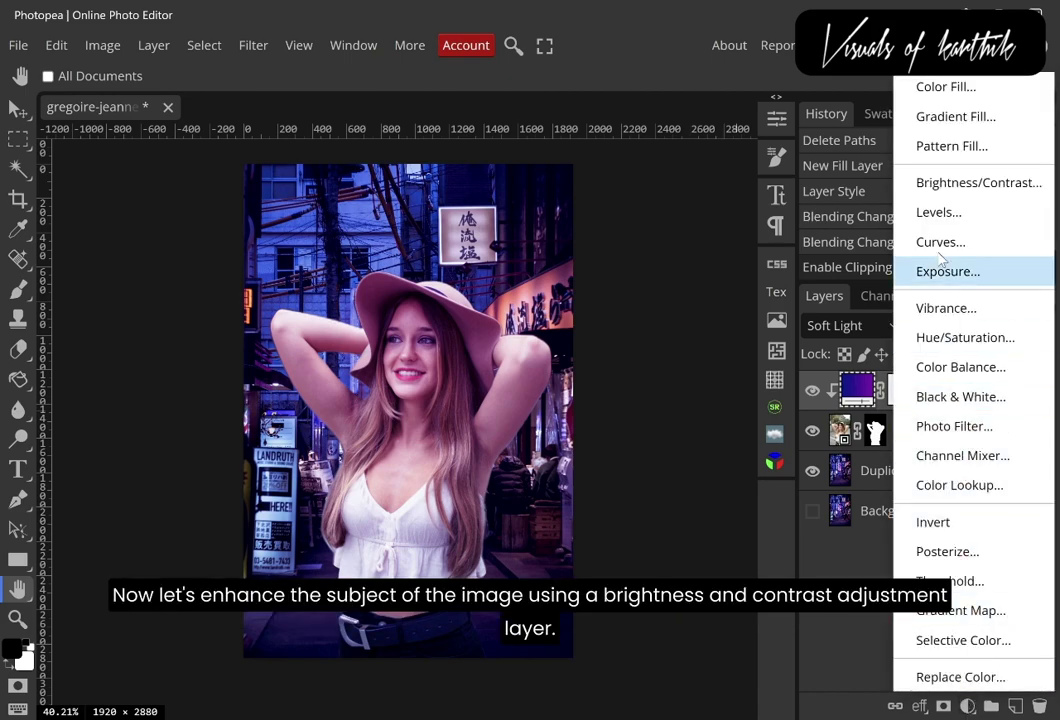
pyautogui.click(935, 182)
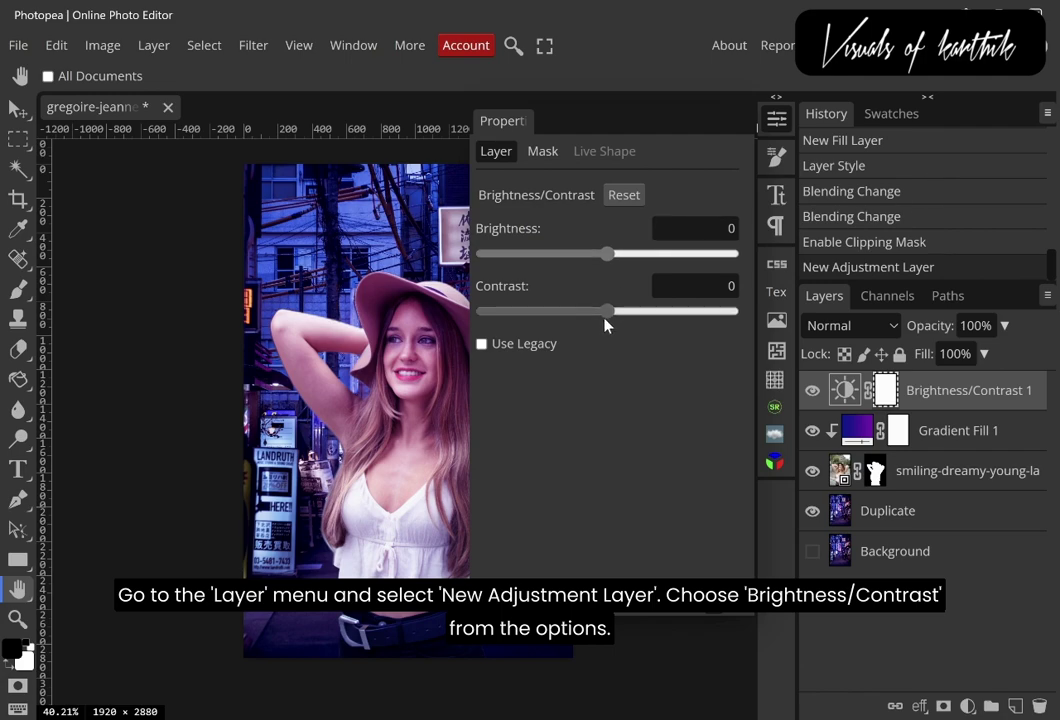
pyautogui.moveTo(608, 311); pyautogui.dragTo(646, 312)
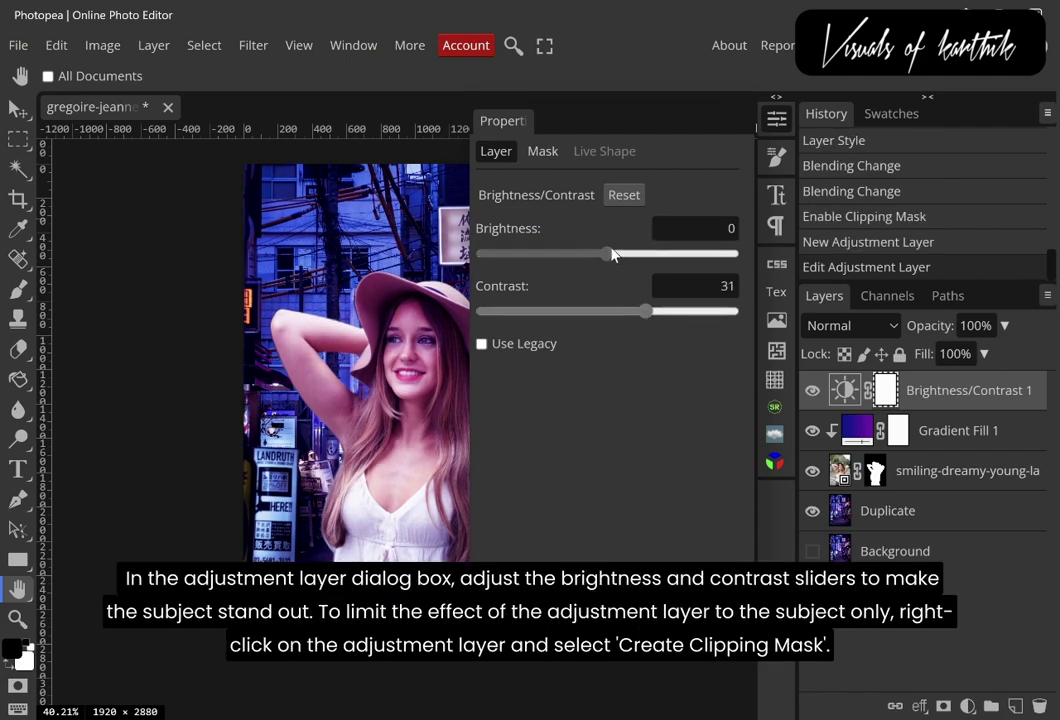
pyautogui.moveTo(607, 254); pyautogui.dragTo(604, 257)
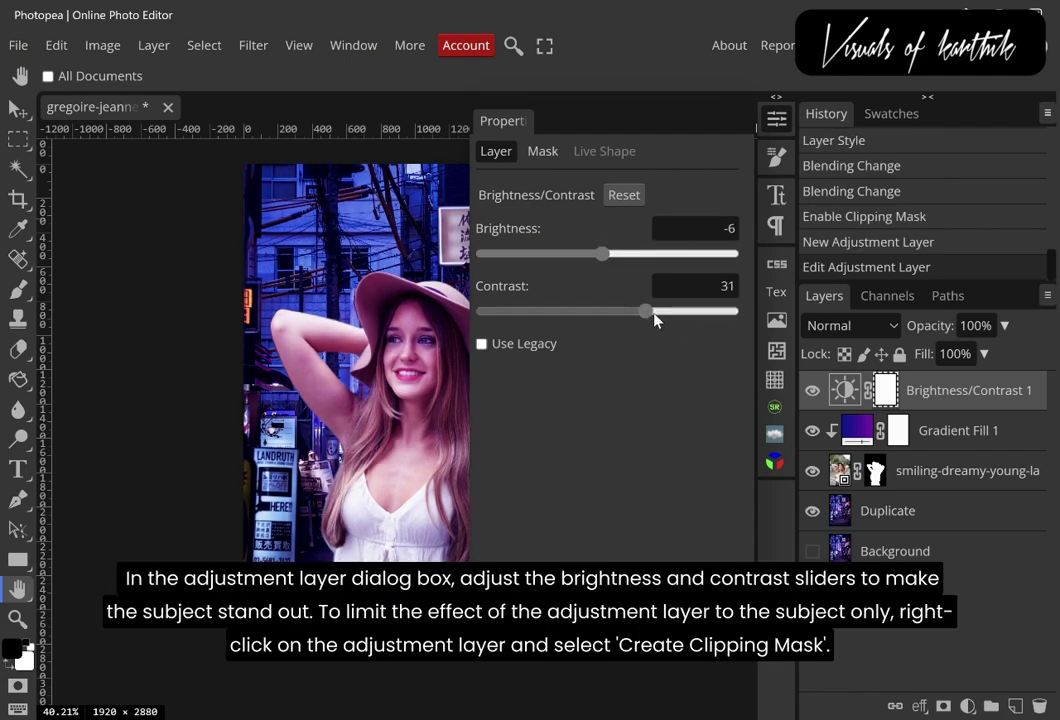
pyautogui.moveTo(647, 311); pyautogui.dragTo(658, 311)
pyautogui.click(777, 118)
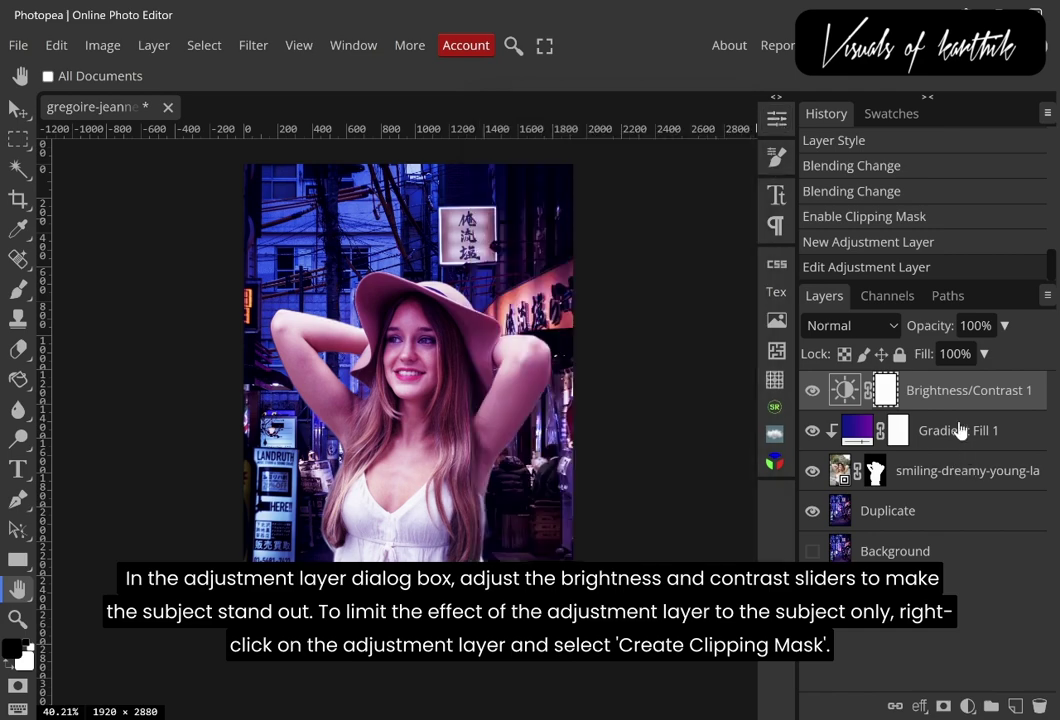
pyautogui.rightClick(860, 392)
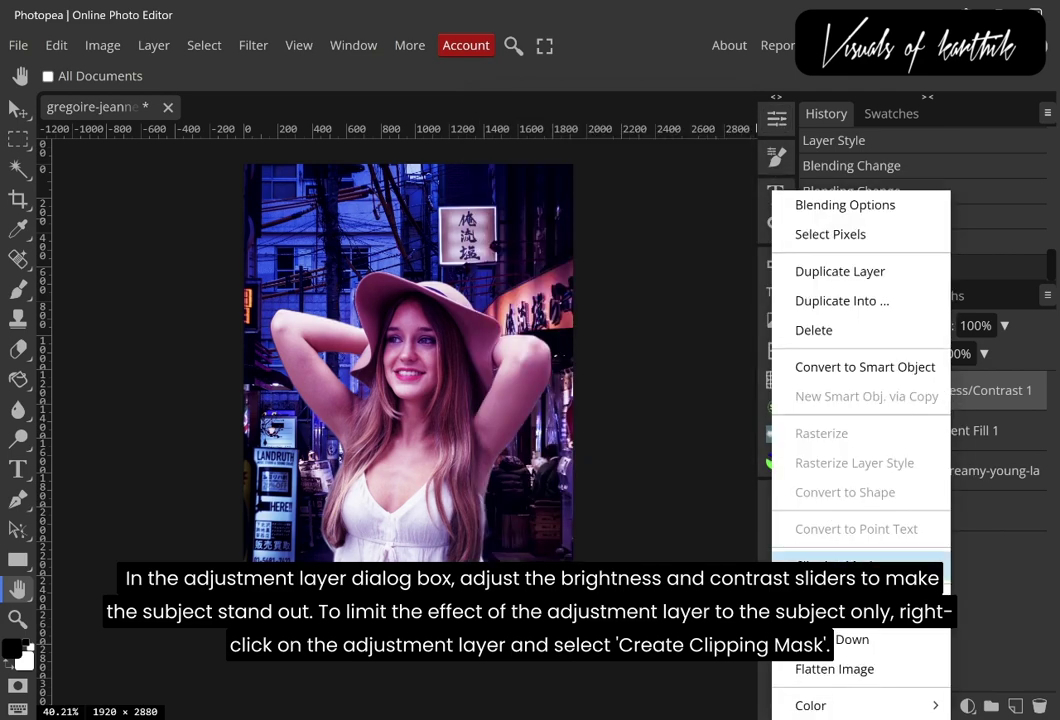
pyautogui.click(840, 566)
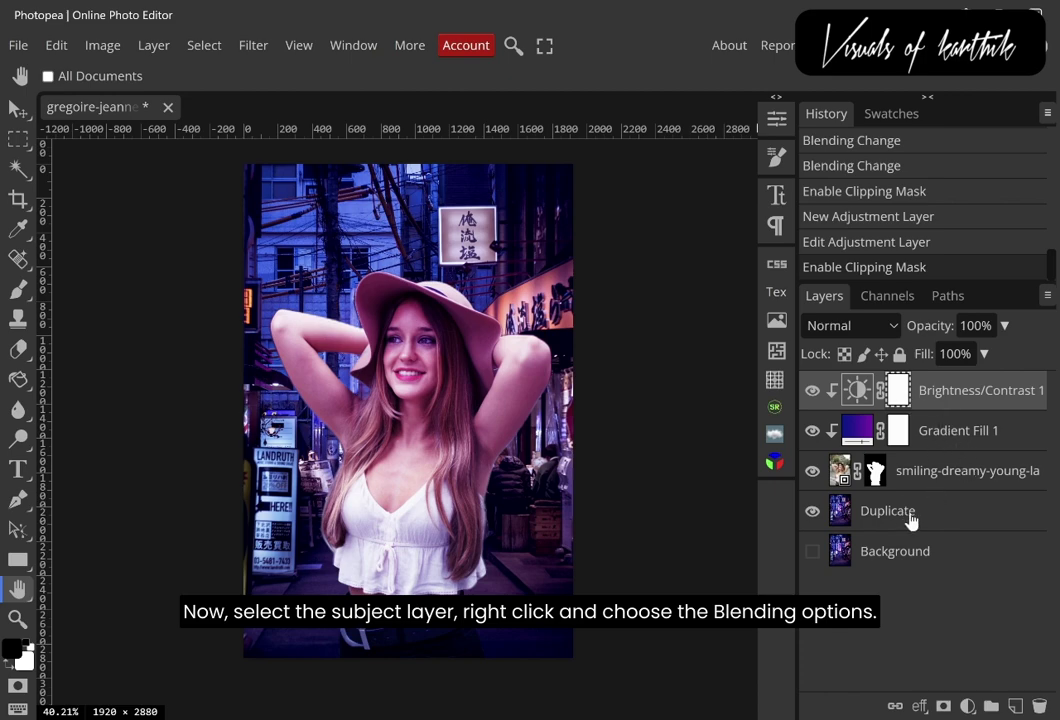
# Enable Inner Glow on the woman's layer with 50 px size and 48% opacity.
pyautogui.click(942, 484)
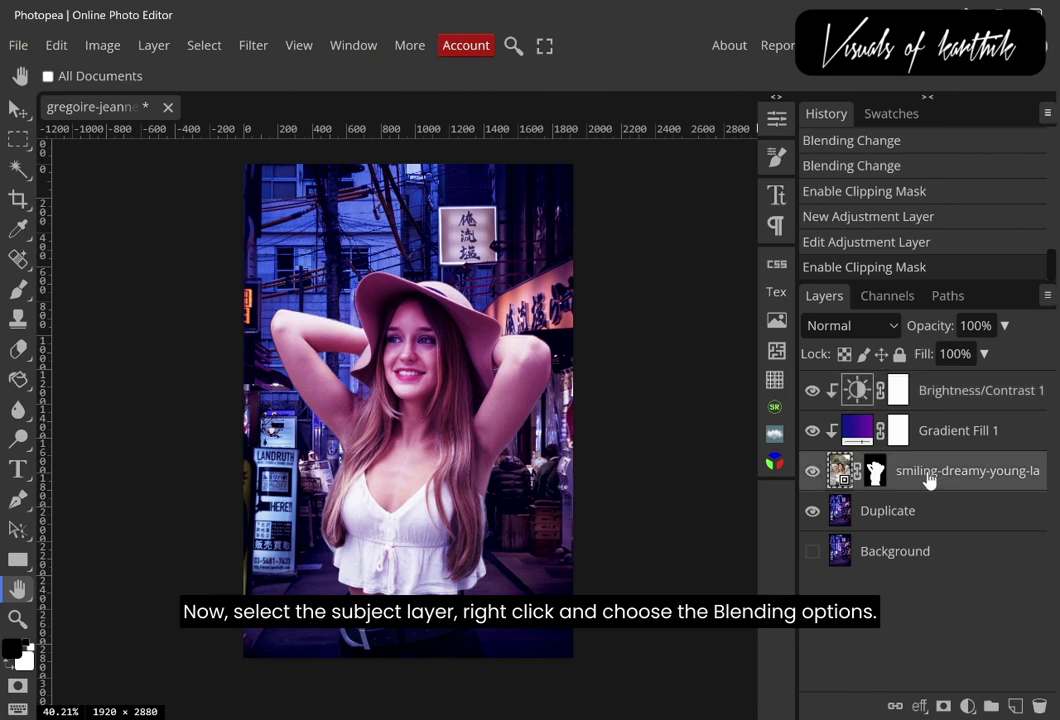
pyautogui.rightClick(928, 480)
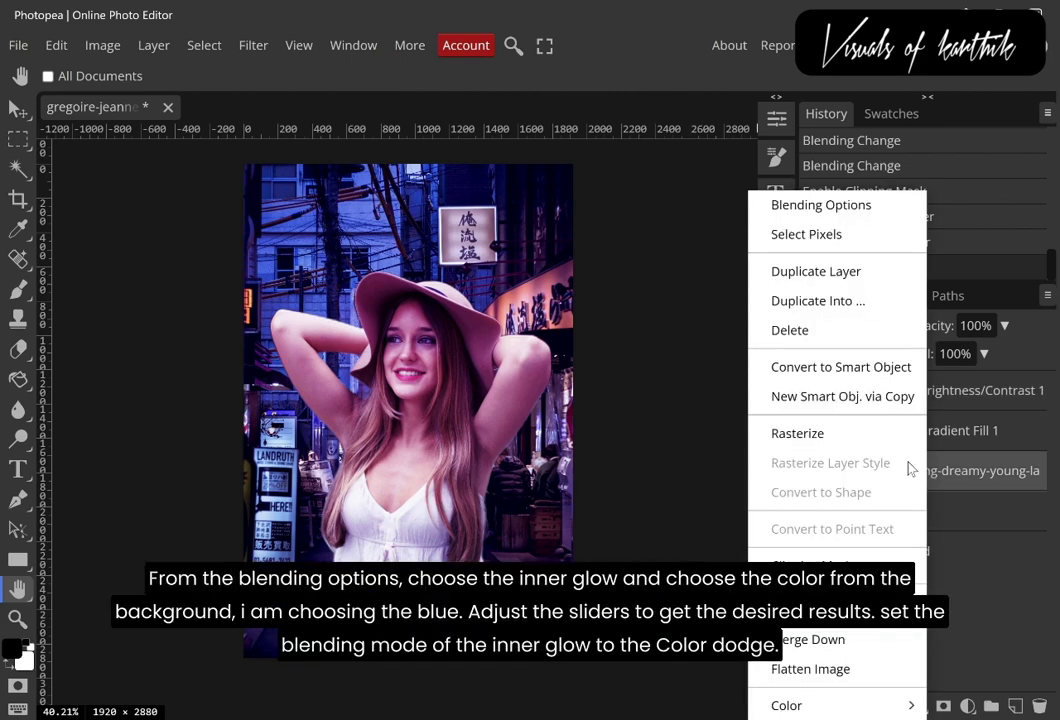
pyautogui.click(831, 211)
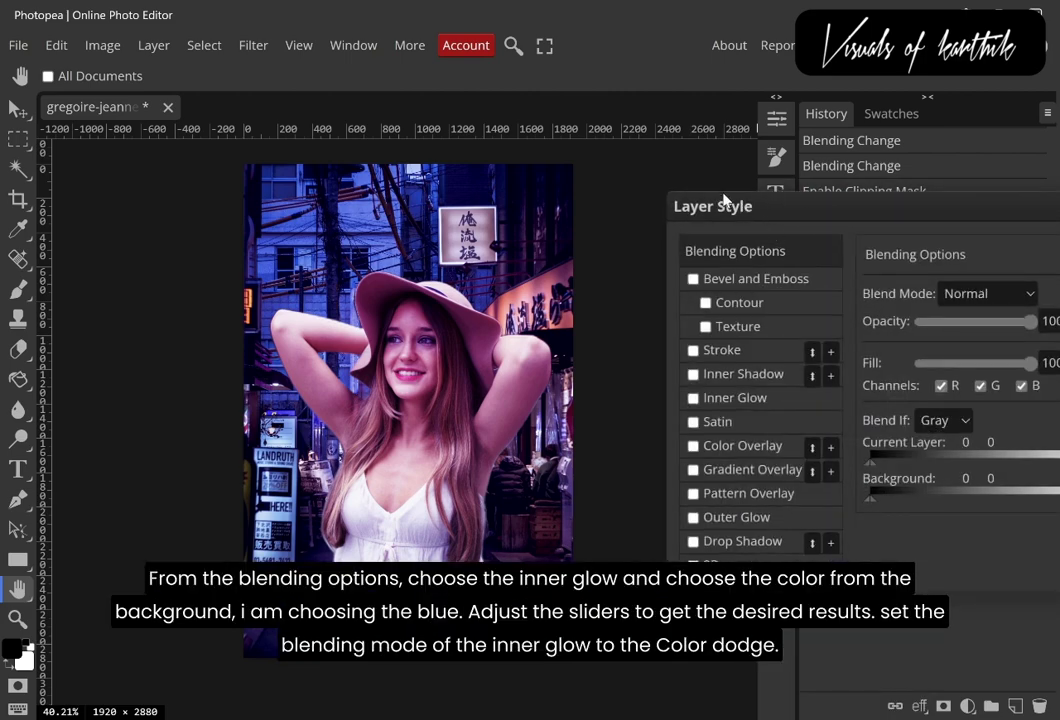
pyautogui.moveTo(745, 216); pyautogui.dragTo(674, 193)
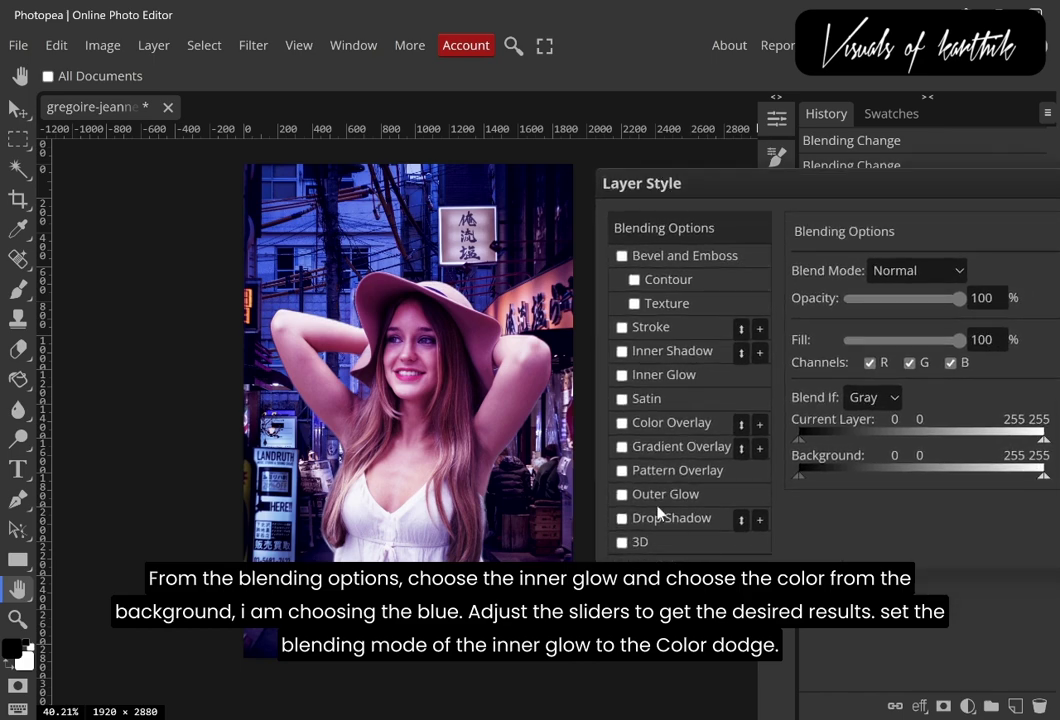
pyautogui.click(622, 375)
pyautogui.click(660, 375)
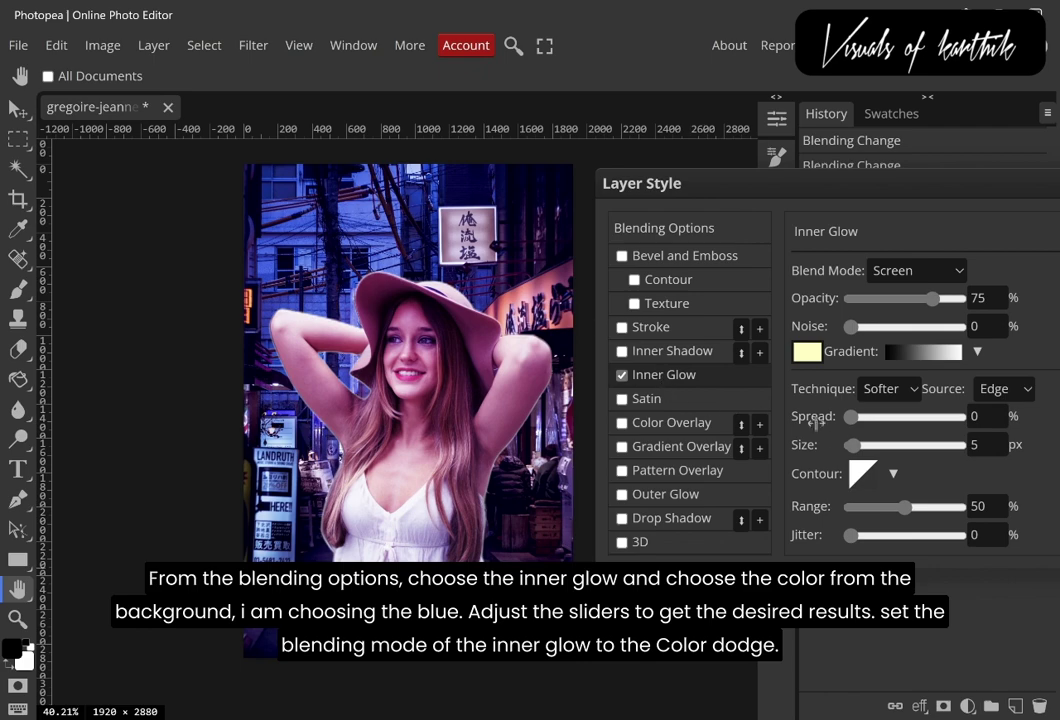
pyautogui.click(621, 376)
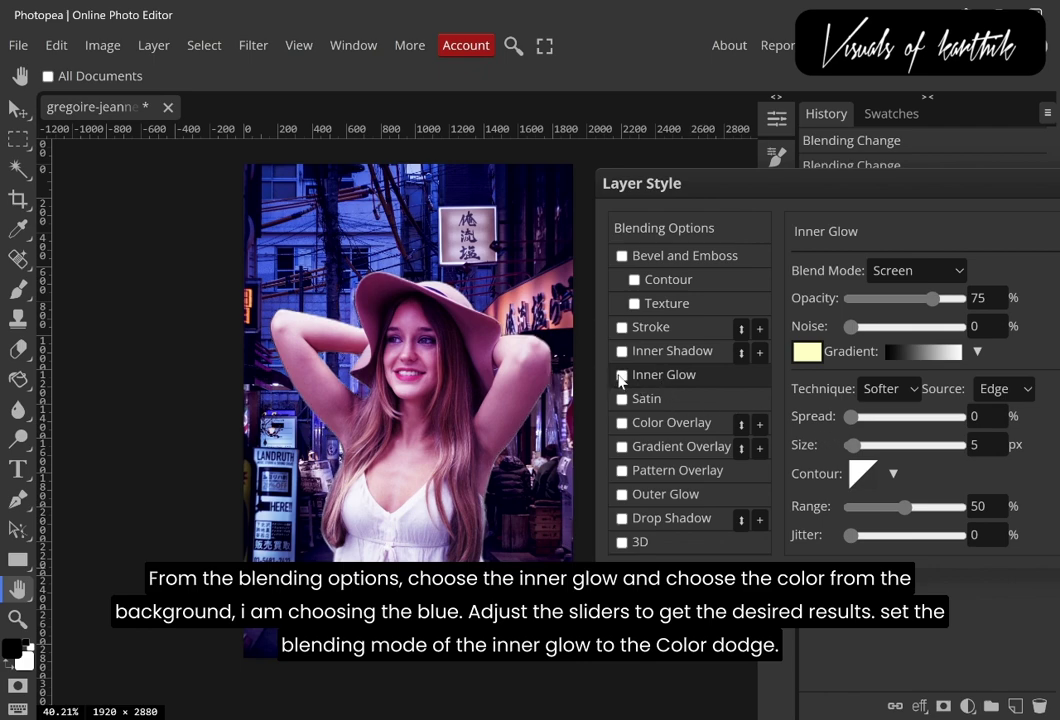
pyautogui.click(622, 376)
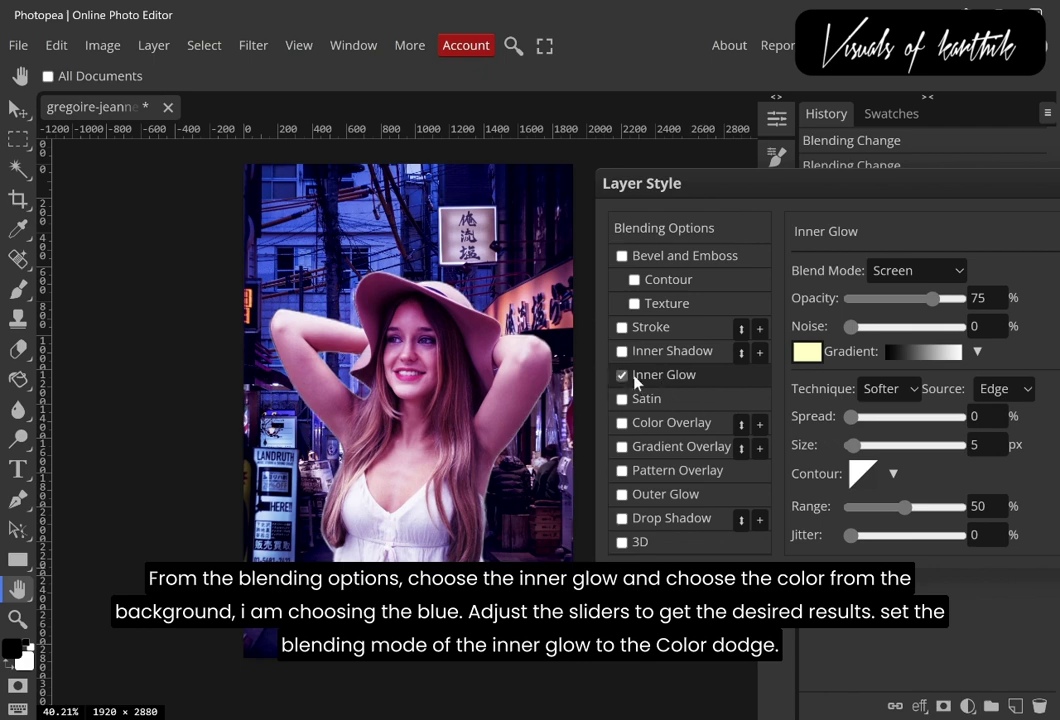
pyautogui.click(878, 446)
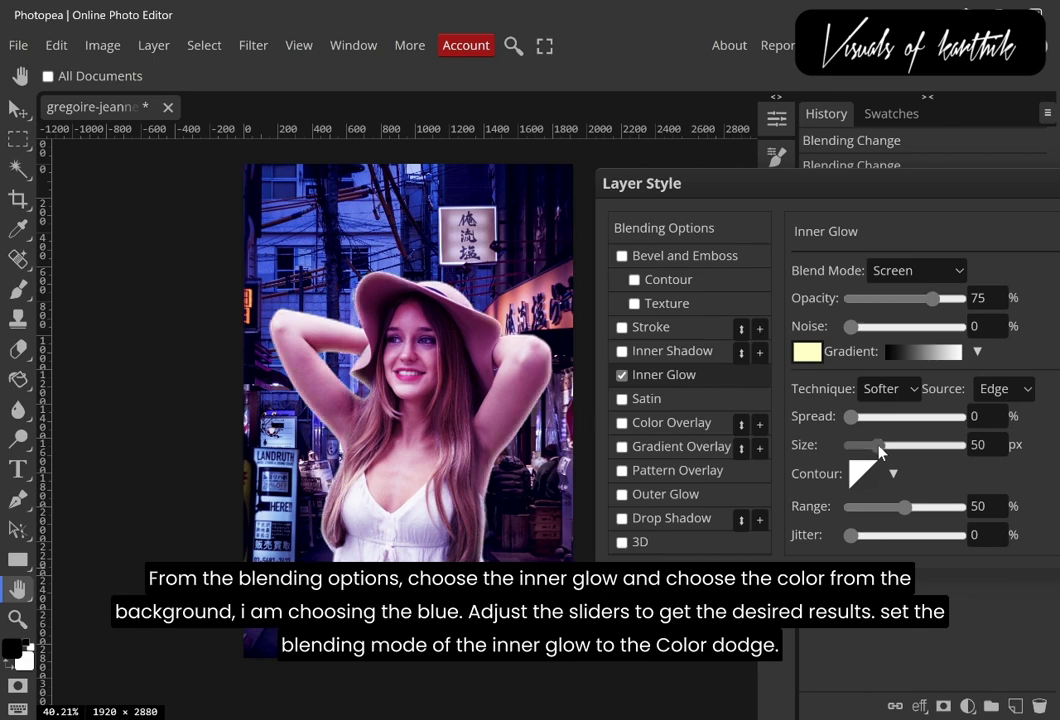
pyautogui.click(904, 299)
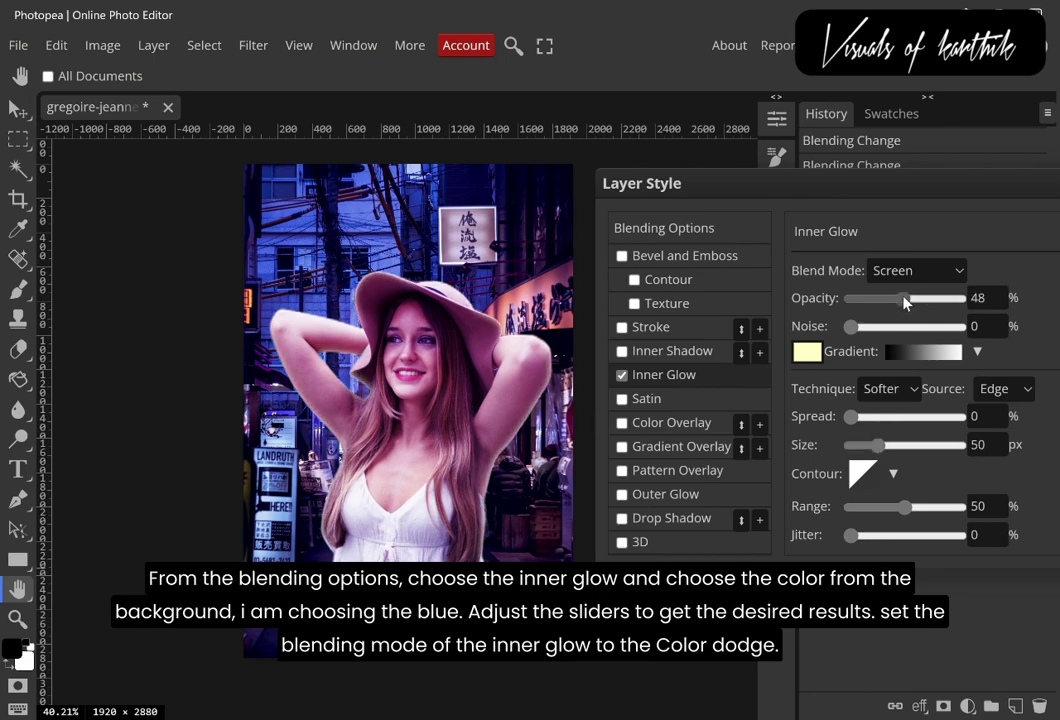
# Sample blue from the neon background and set the inner glow colour to #4a5cf3.
pyautogui.click(807, 355)
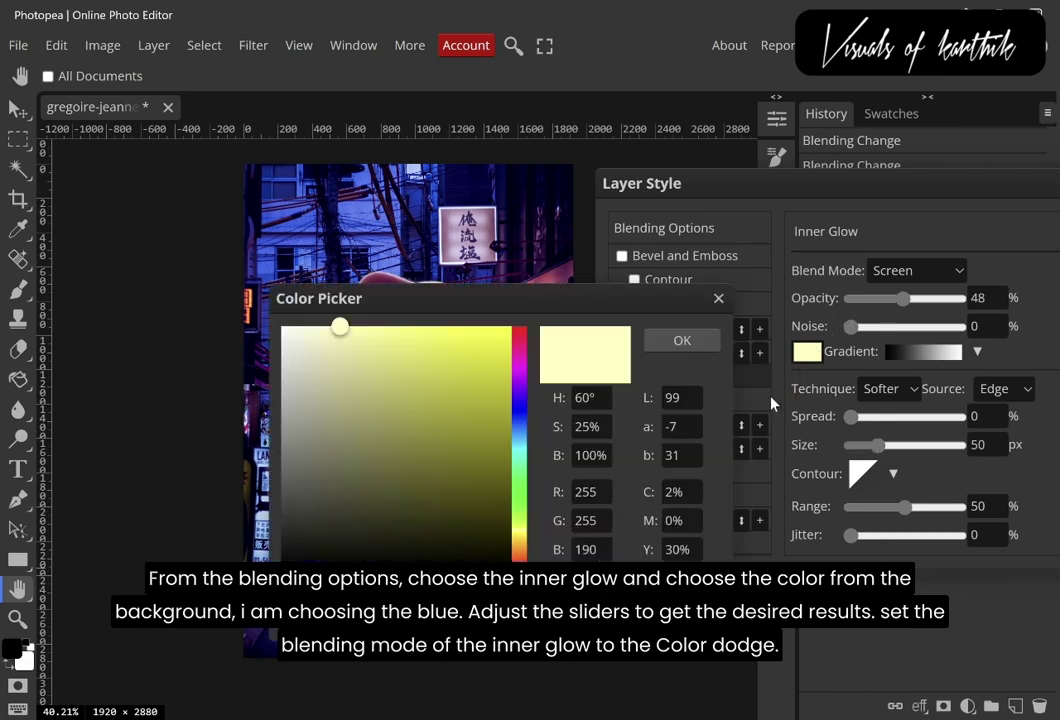
pyautogui.moveTo(534, 298); pyautogui.dragTo(875, 289)
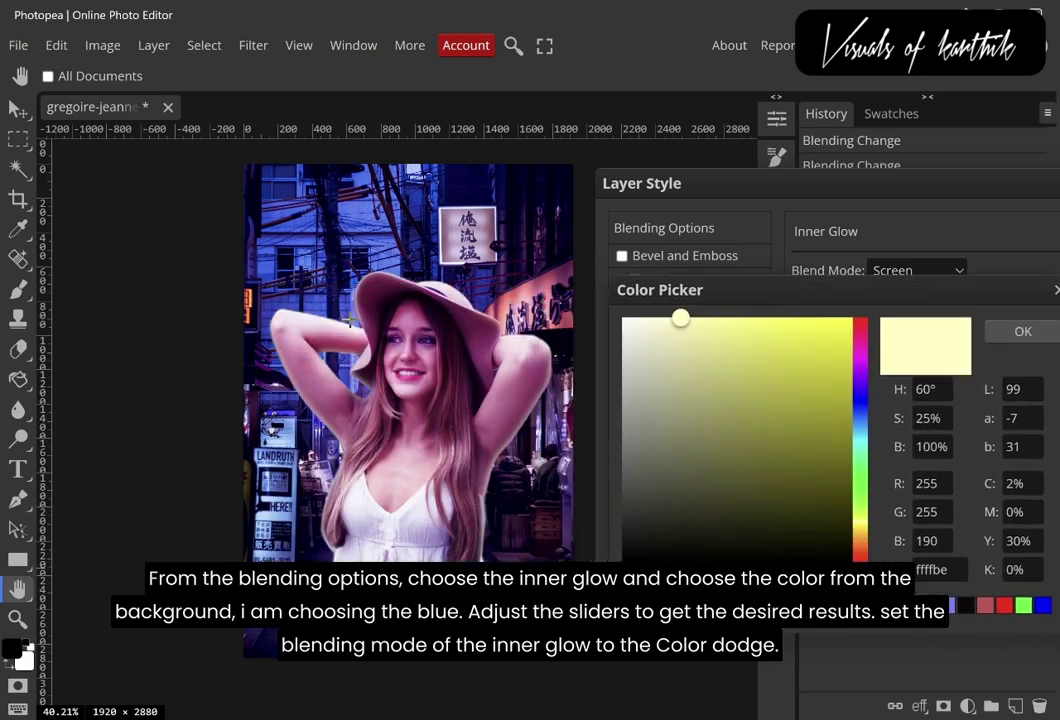
pyautogui.click(556, 425)
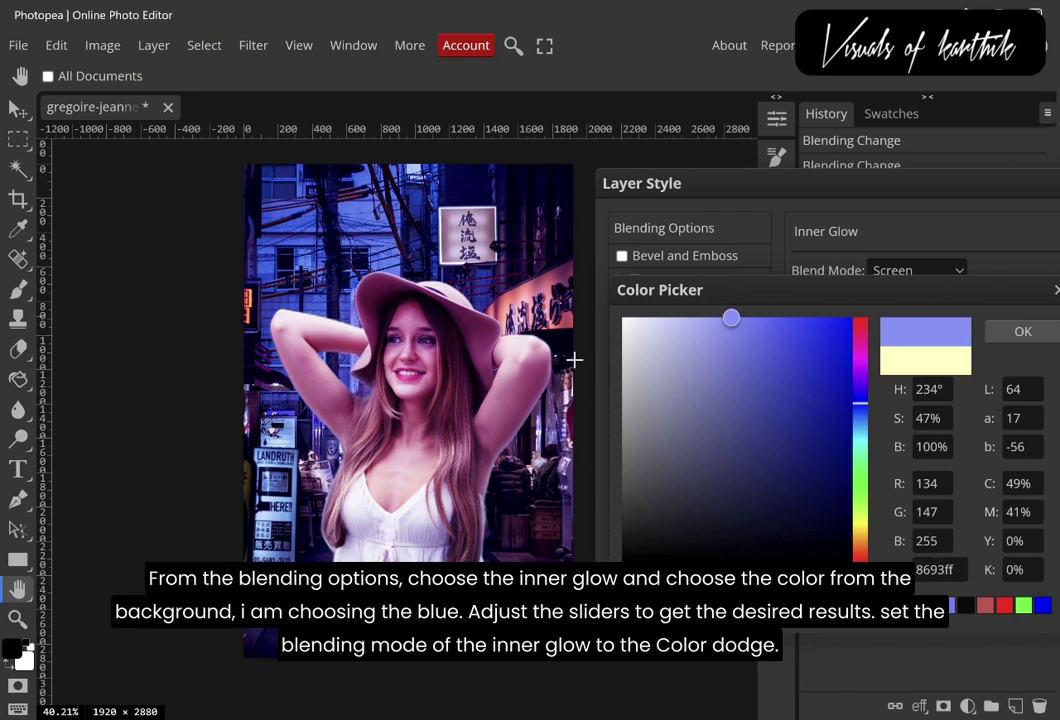
pyautogui.click(782, 329)
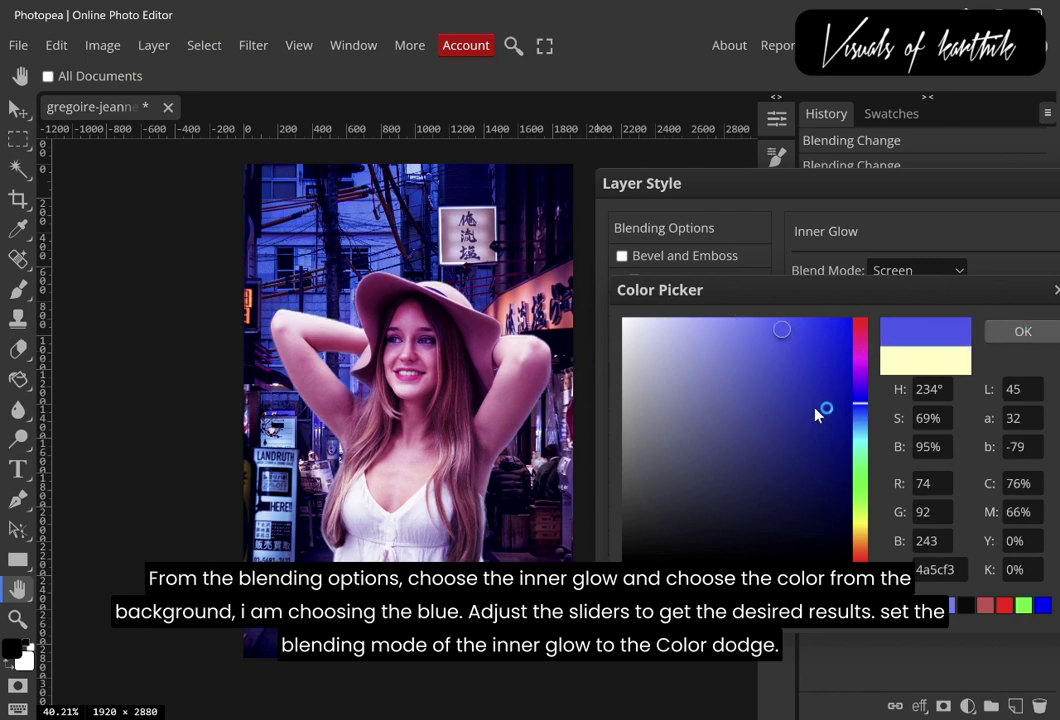
pyautogui.press('Return')
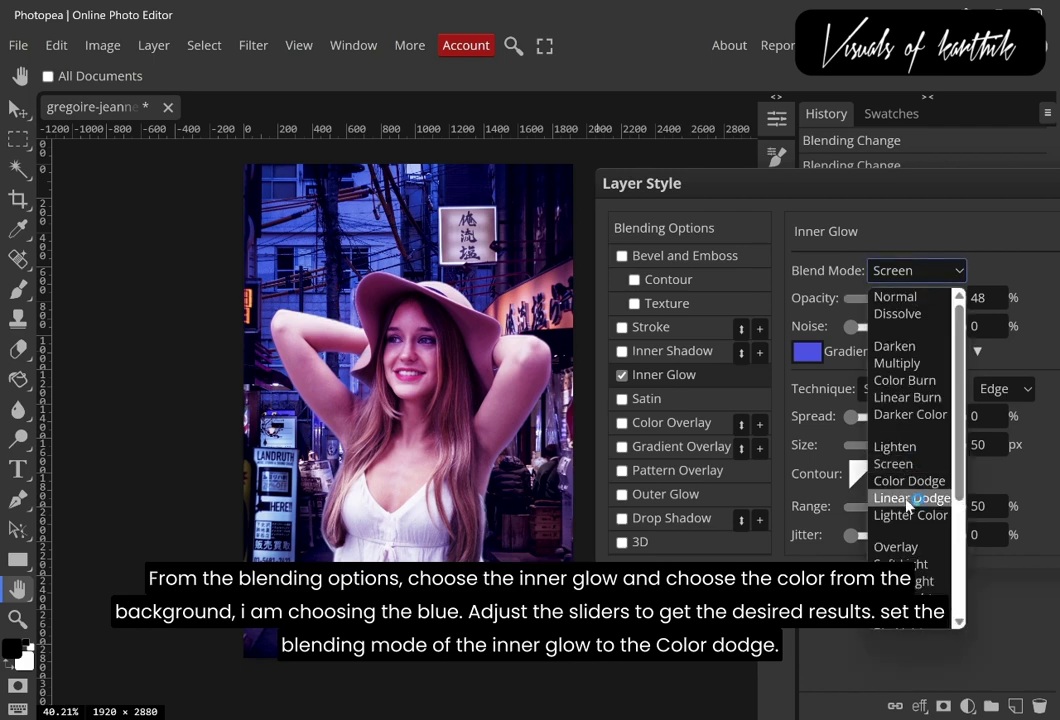
# Set the inner glow to Color Dodge, 142 px size, 30% opacity, and apply the style.
pyautogui.click(918, 482)
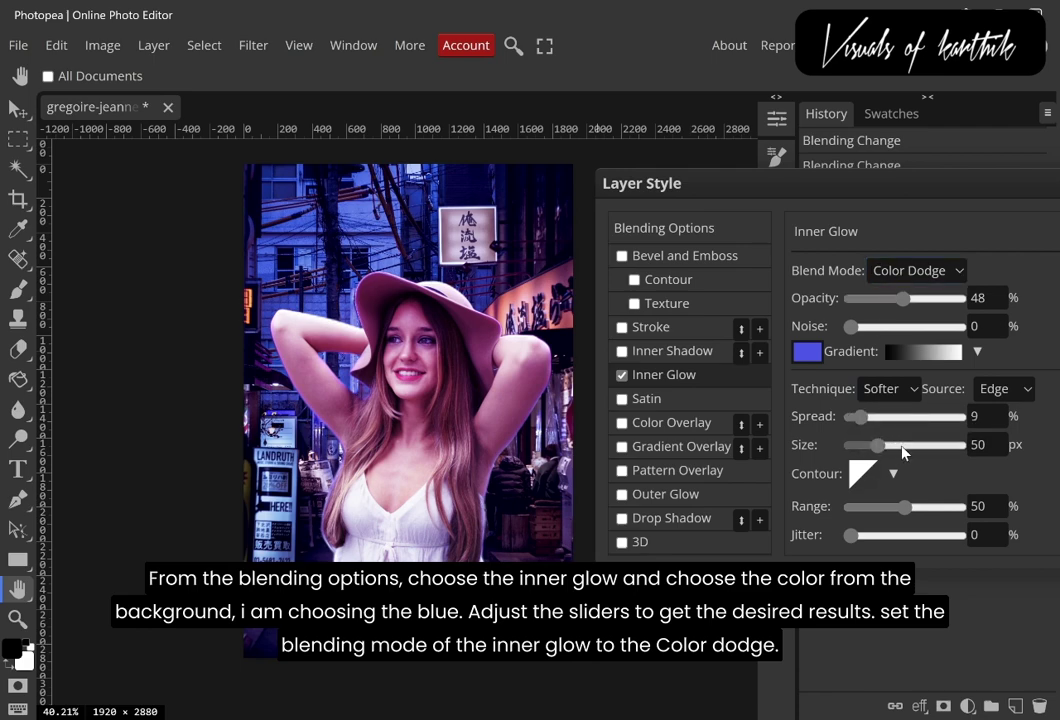
pyautogui.moveTo(911, 449); pyautogui.dragTo(914, 449)
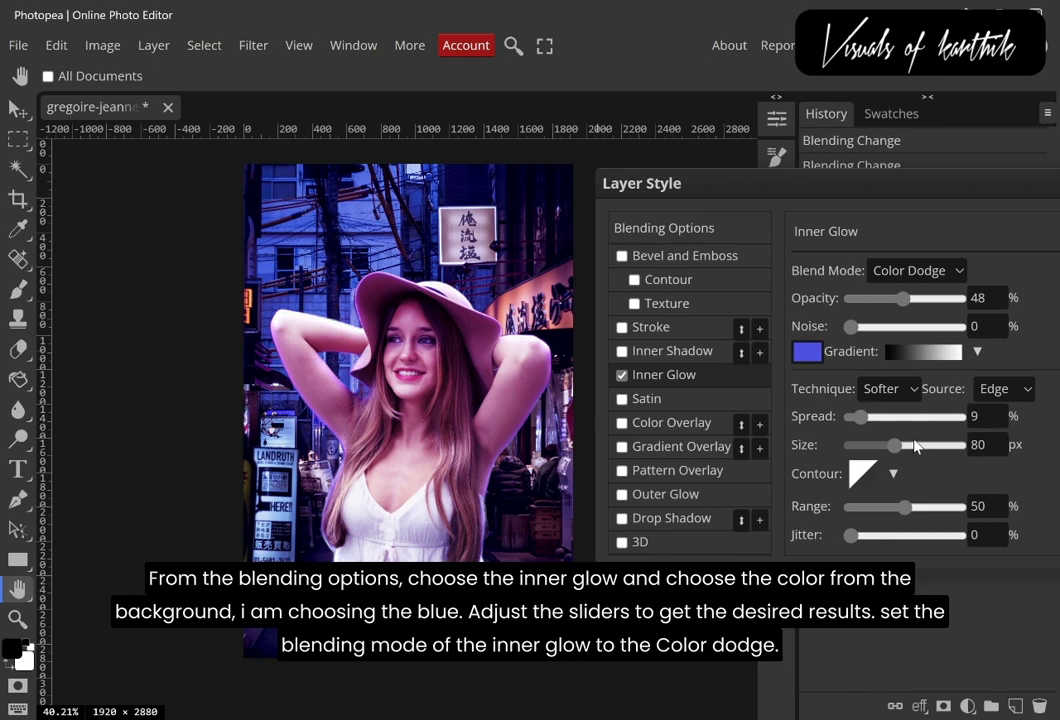
pyautogui.click(914, 446)
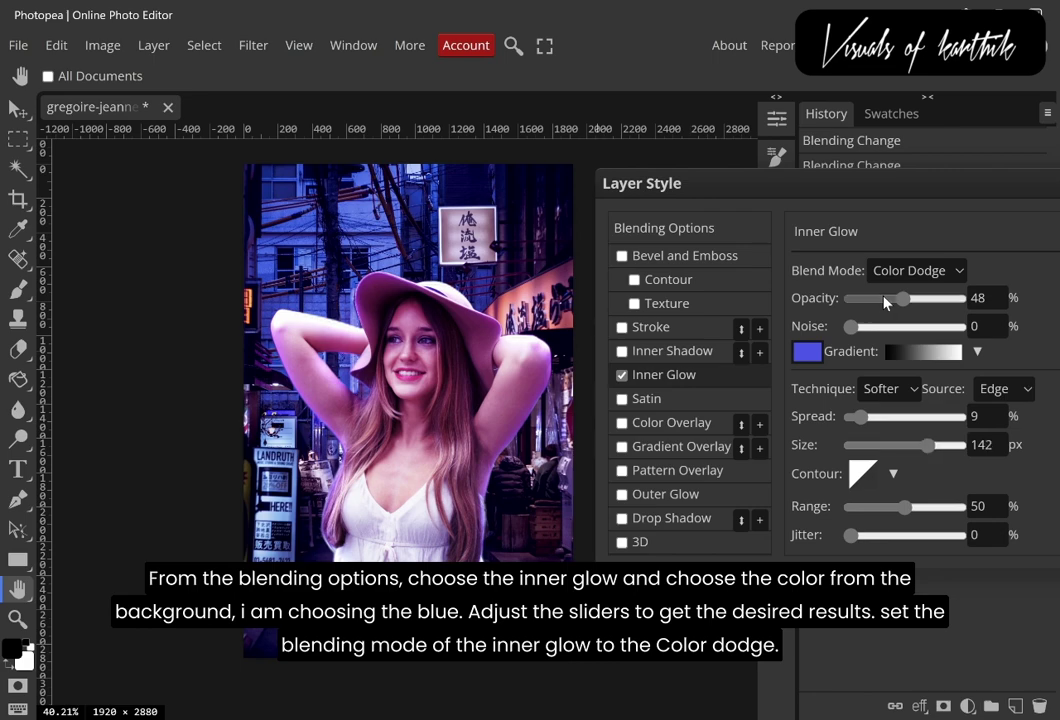
pyautogui.click(884, 298)
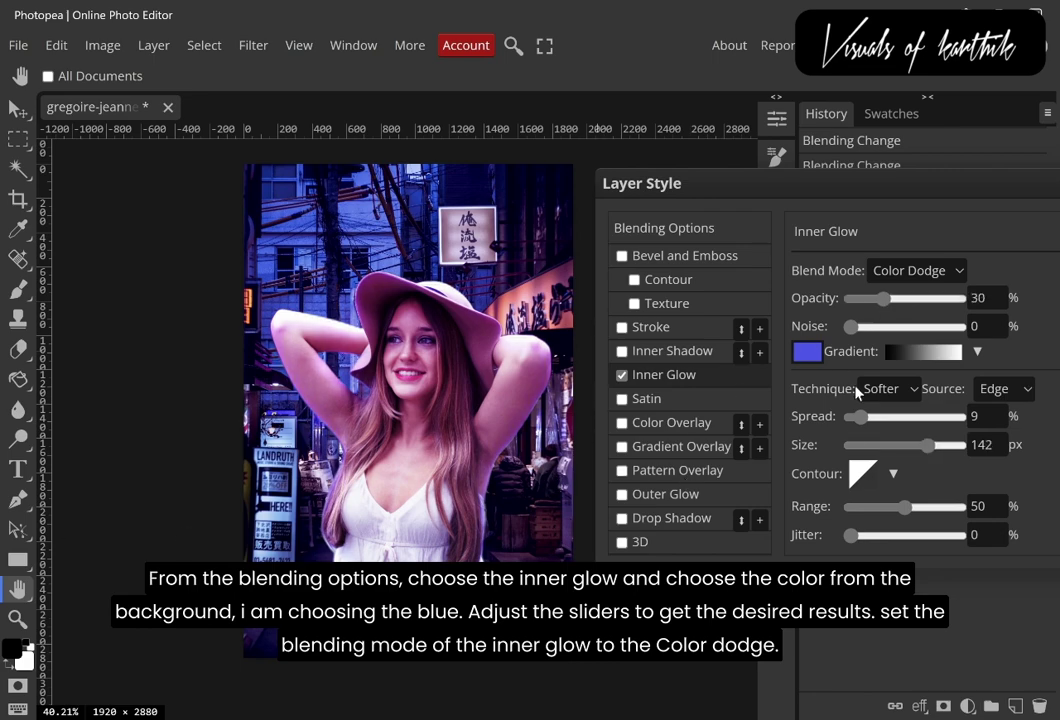
pyautogui.click(622, 375)
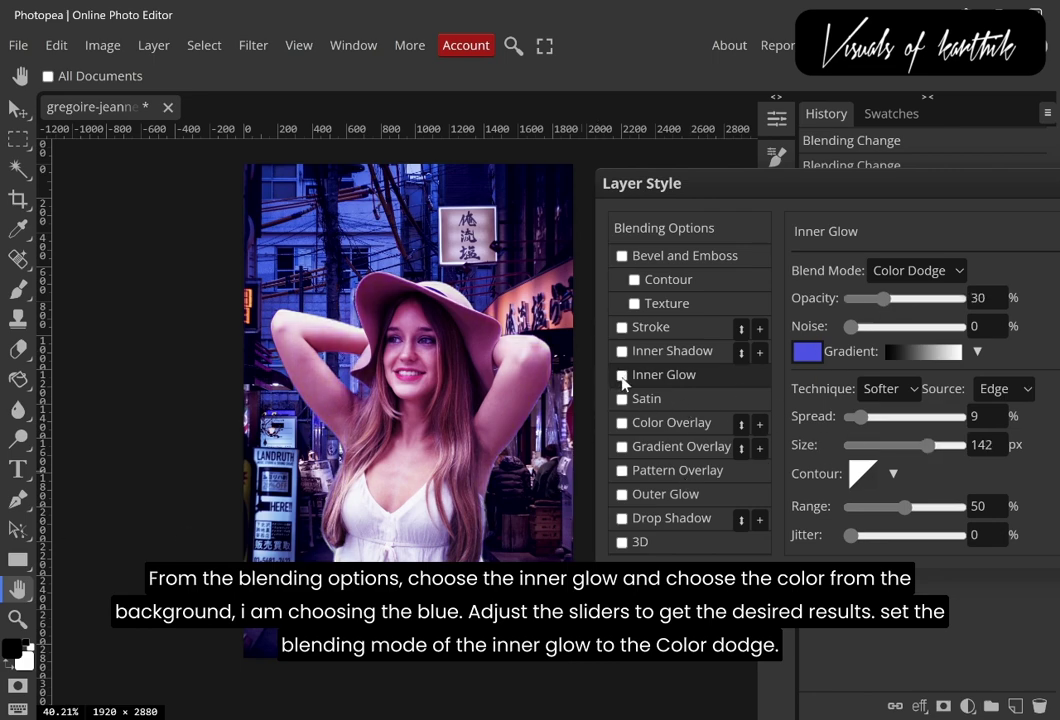
pyautogui.click(622, 375)
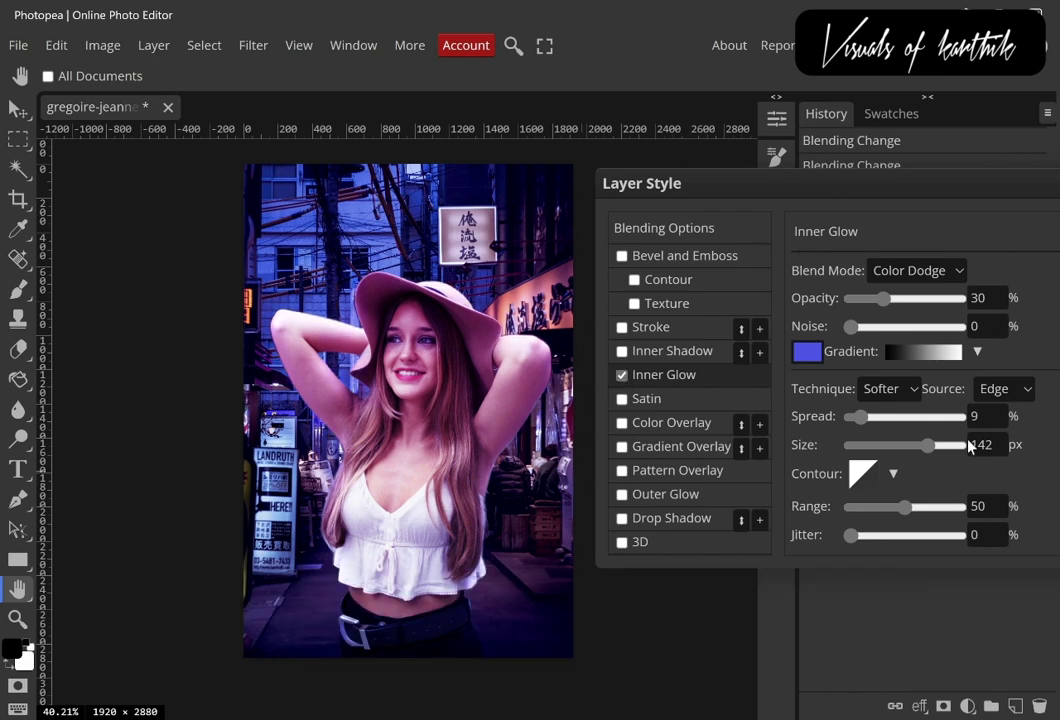
pyautogui.press('Return')
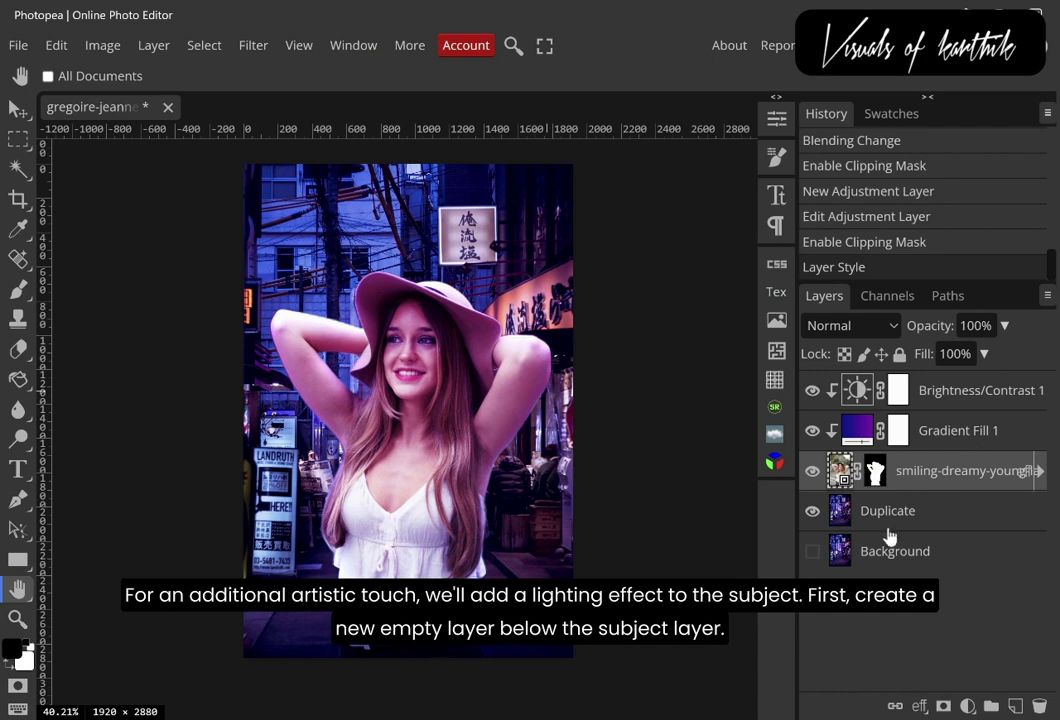
# Add an empty Layer 1 above the Duplicate layer with the Brush tool active.
pyautogui.click(888, 515)
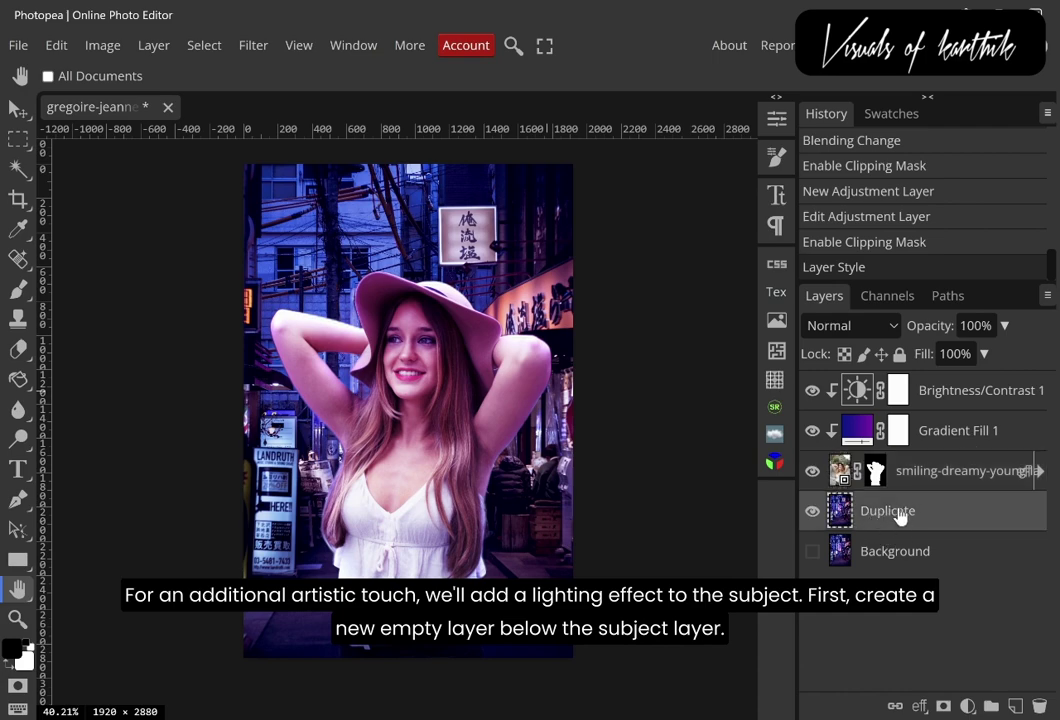
pyautogui.click(18, 288)
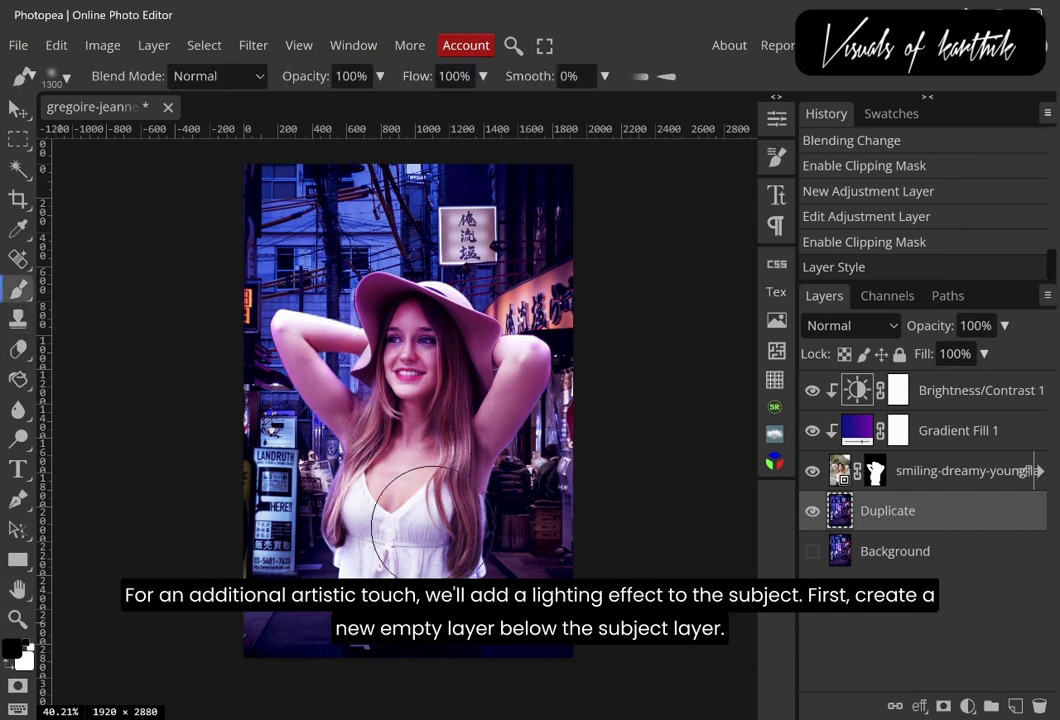
pyautogui.click(1017, 707)
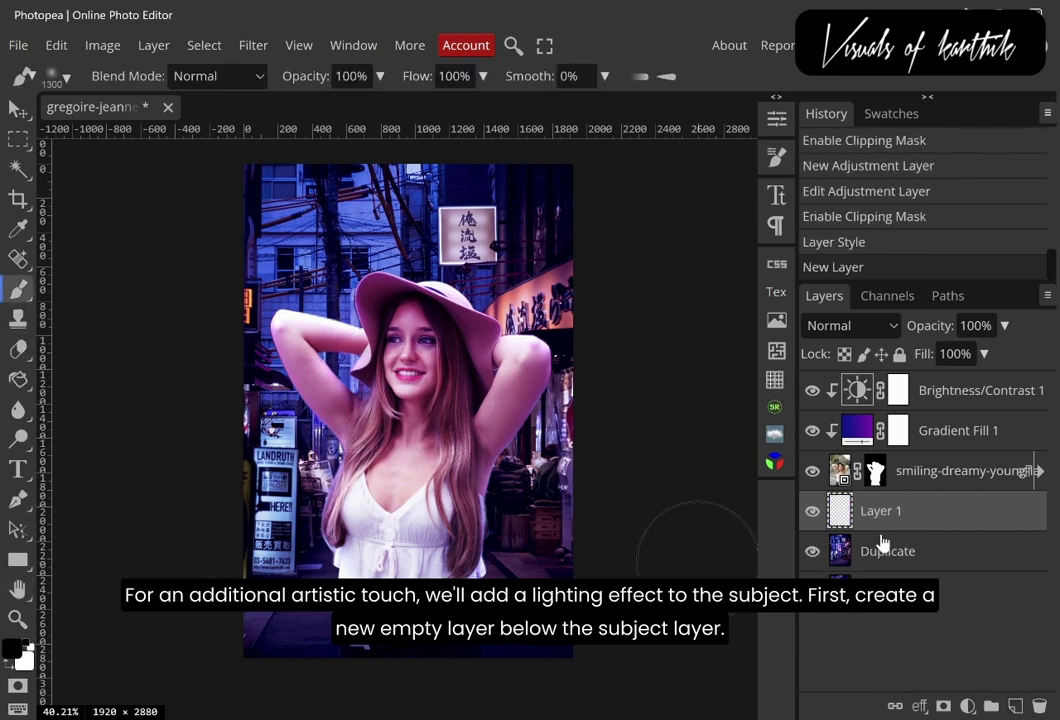
# Set the foreground colour to bright blue #6866e8.
pyautogui.click(12, 647)
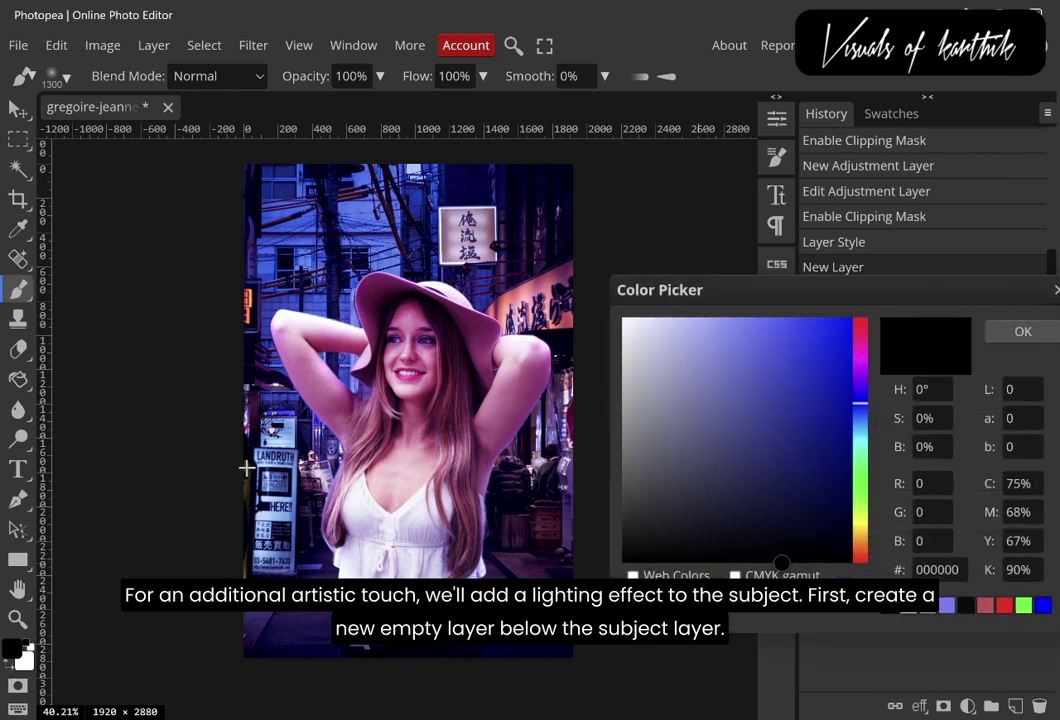
pyautogui.click(754, 436)
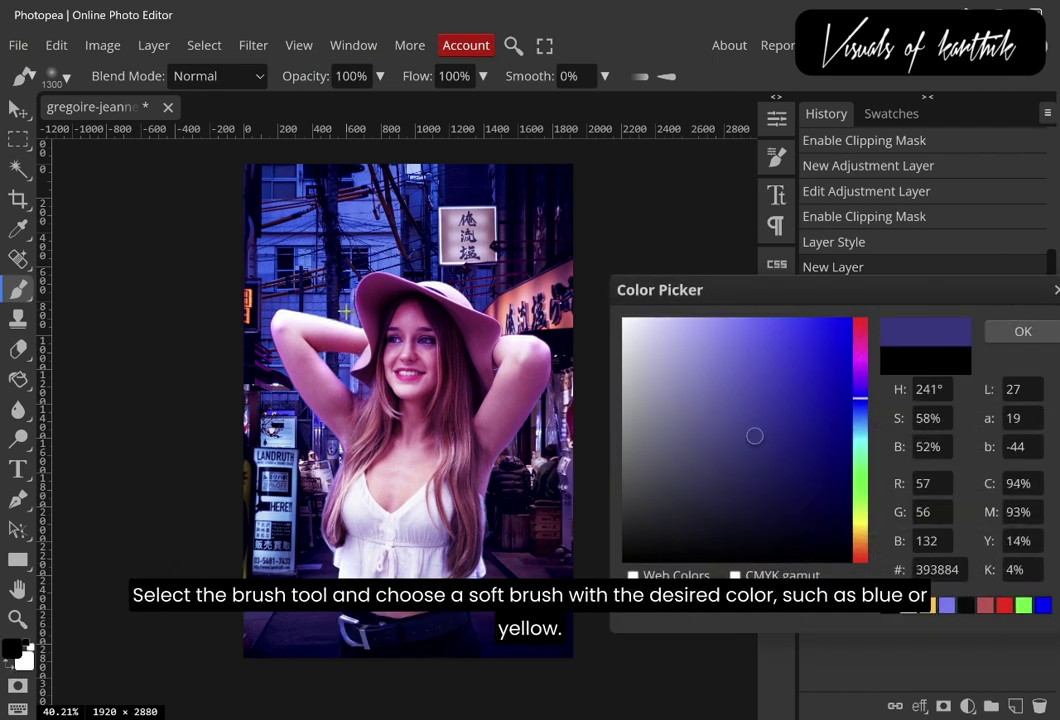
pyautogui.click(751, 342)
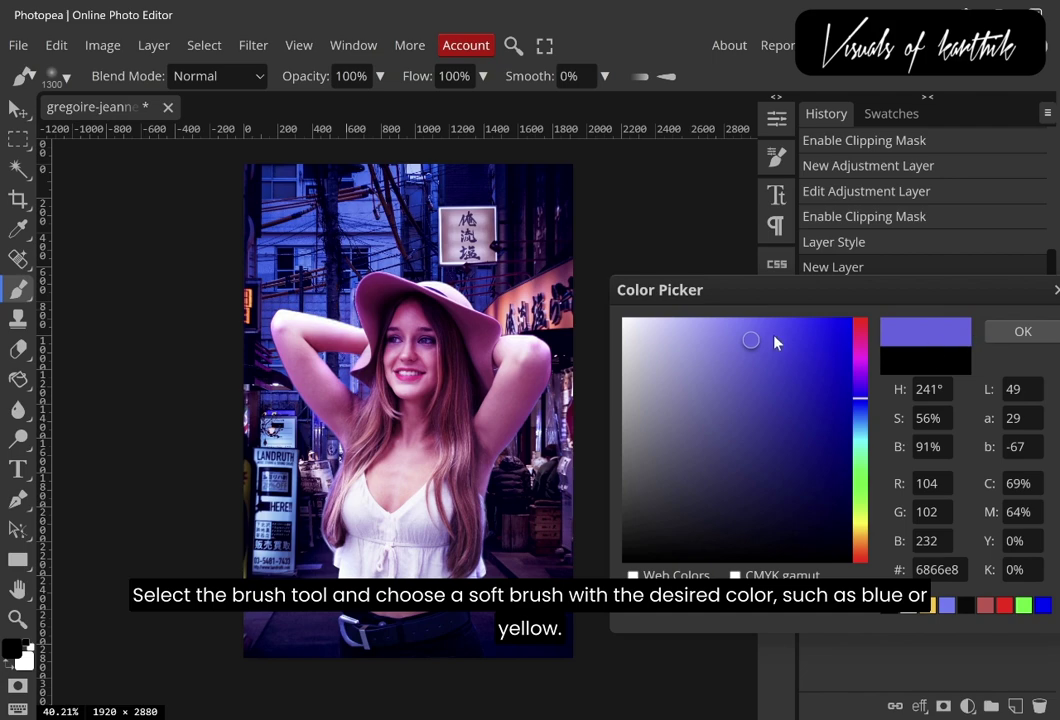
pyautogui.click(762, 328)
pyautogui.click(1021, 331)
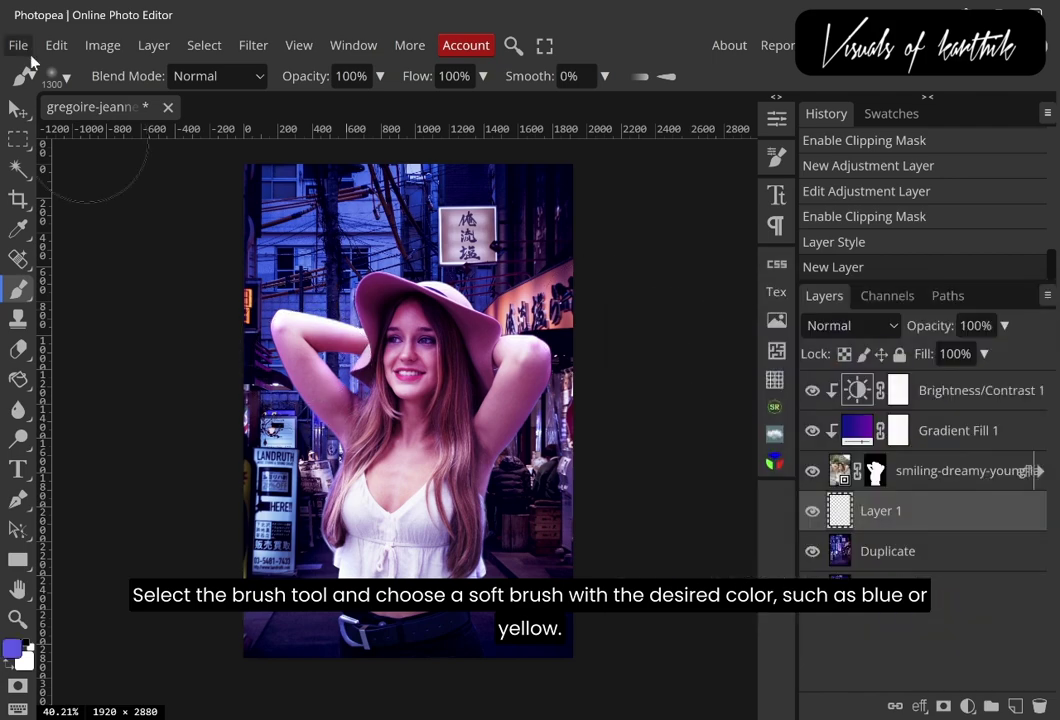
# Soften the brush to about 6% hardness and paint blue light around her hair and hat.
pyautogui.click(55, 76)
pyautogui.moveTo(158, 176)
pyautogui.mouseDown()
pyautogui.moveTo(279, 175)
pyautogui.moveTo(159, 175)
pyautogui.mouseUp()
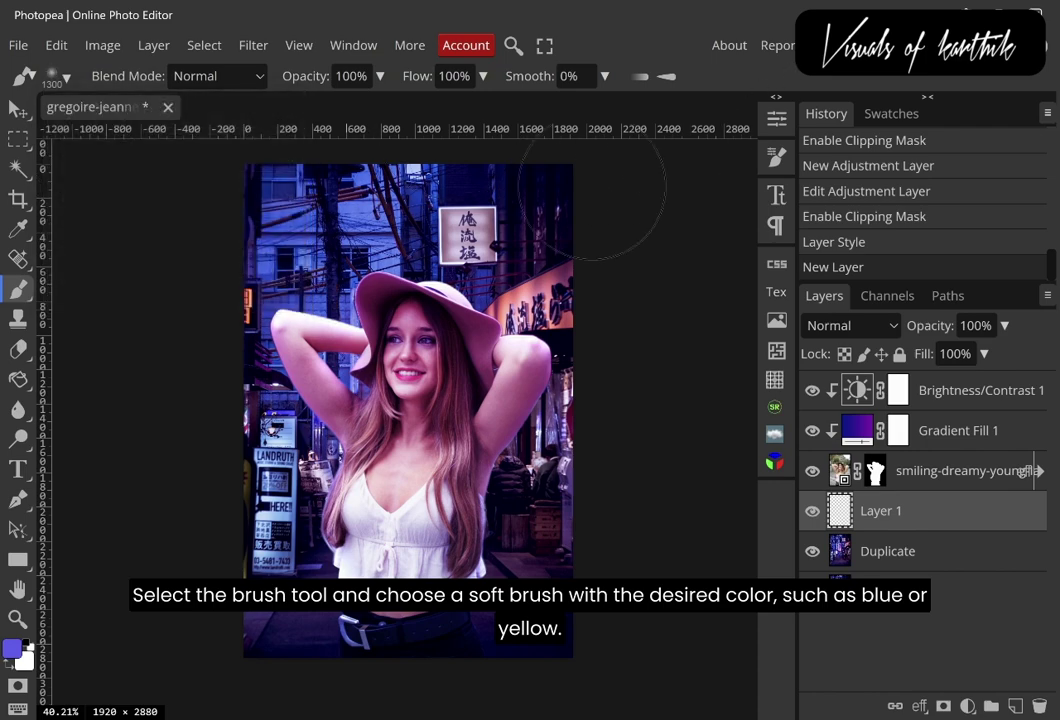
pyautogui.moveTo(295, 340); pyautogui.dragTo(330, 355)
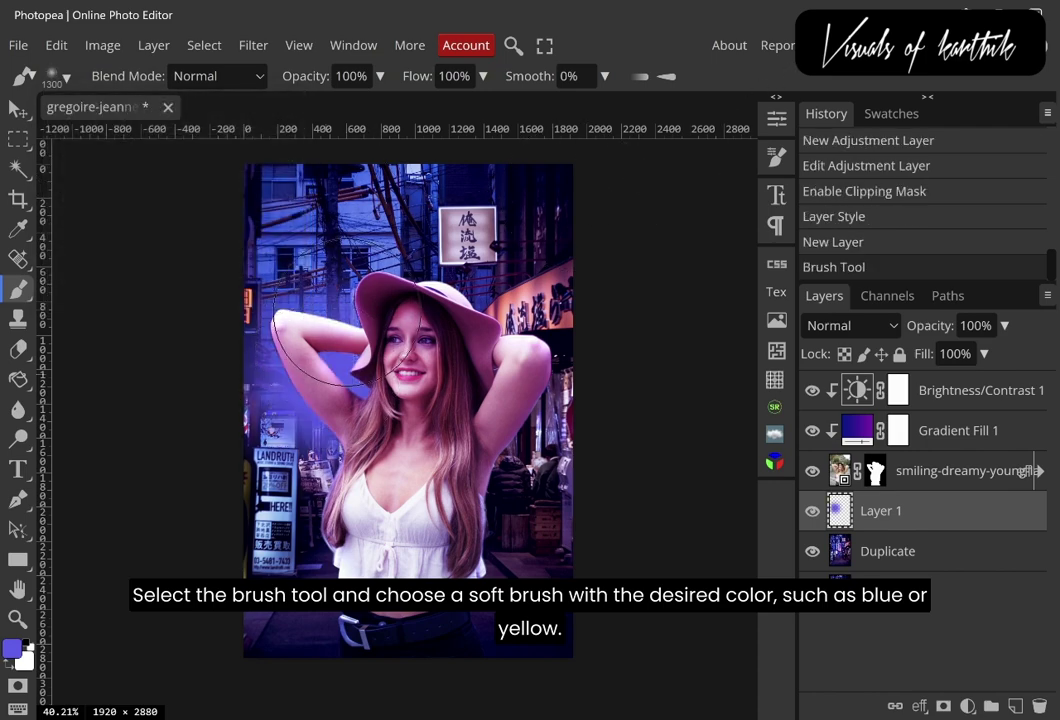
pyautogui.moveTo(300, 270); pyautogui.dragTo(345, 225)
# Switch the foreground colour to warm yellow and paint light beside the right of the hat.
pyautogui.click(14, 649)
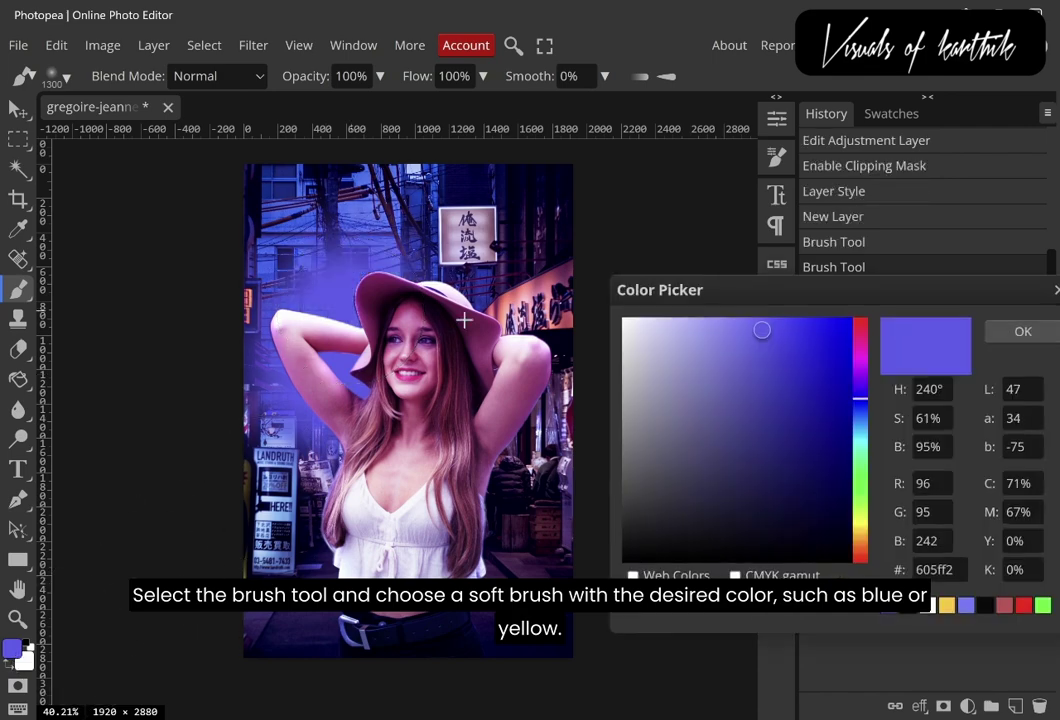
pyautogui.click(730, 323)
pyautogui.click(860, 557)
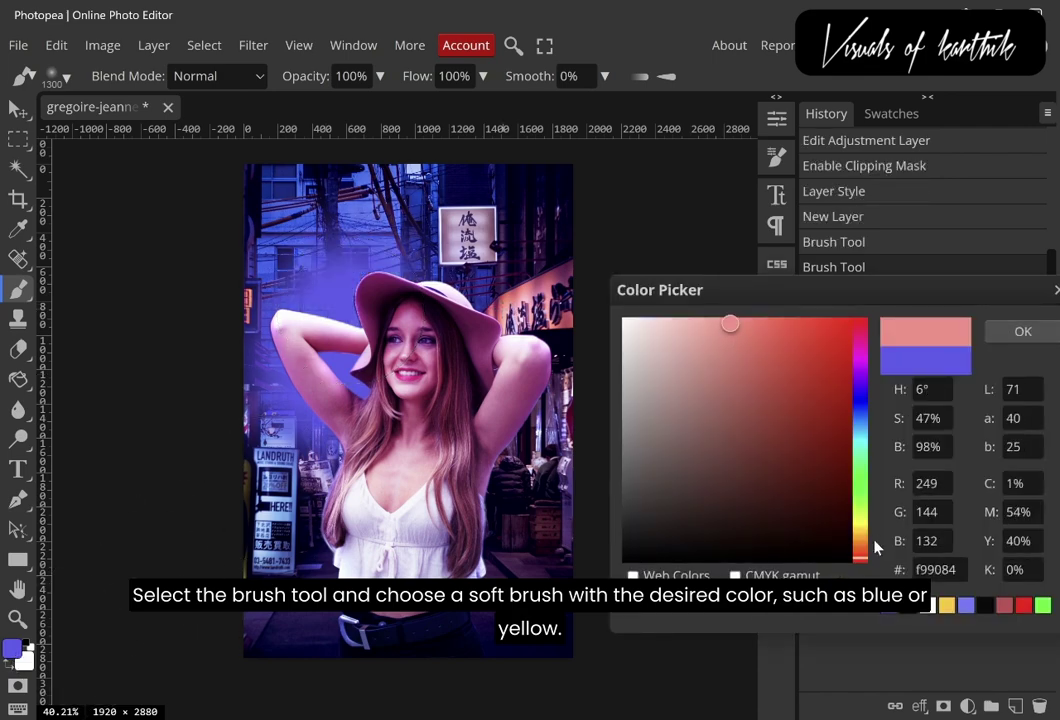
pyautogui.click(858, 537)
pyautogui.click(1022, 331)
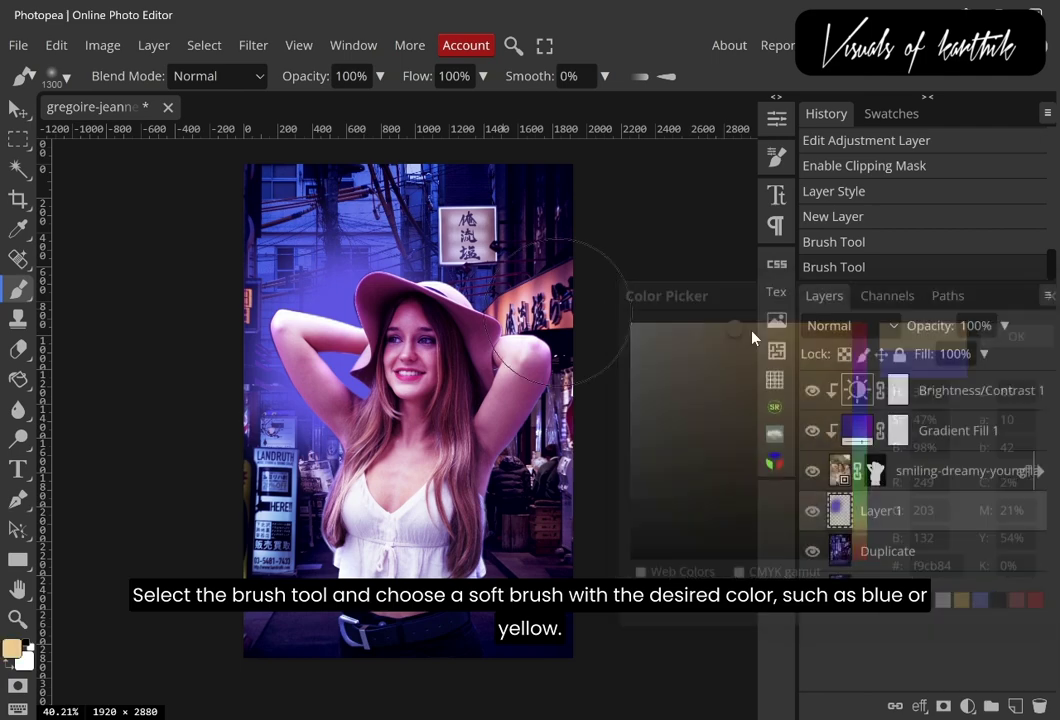
pyautogui.moveTo(540, 285)
pyautogui.mouseDown()
pyautogui.moveTo(490, 322)
pyautogui.moveTo(502, 387)
pyautogui.moveTo(535, 440)
pyautogui.mouseUp()
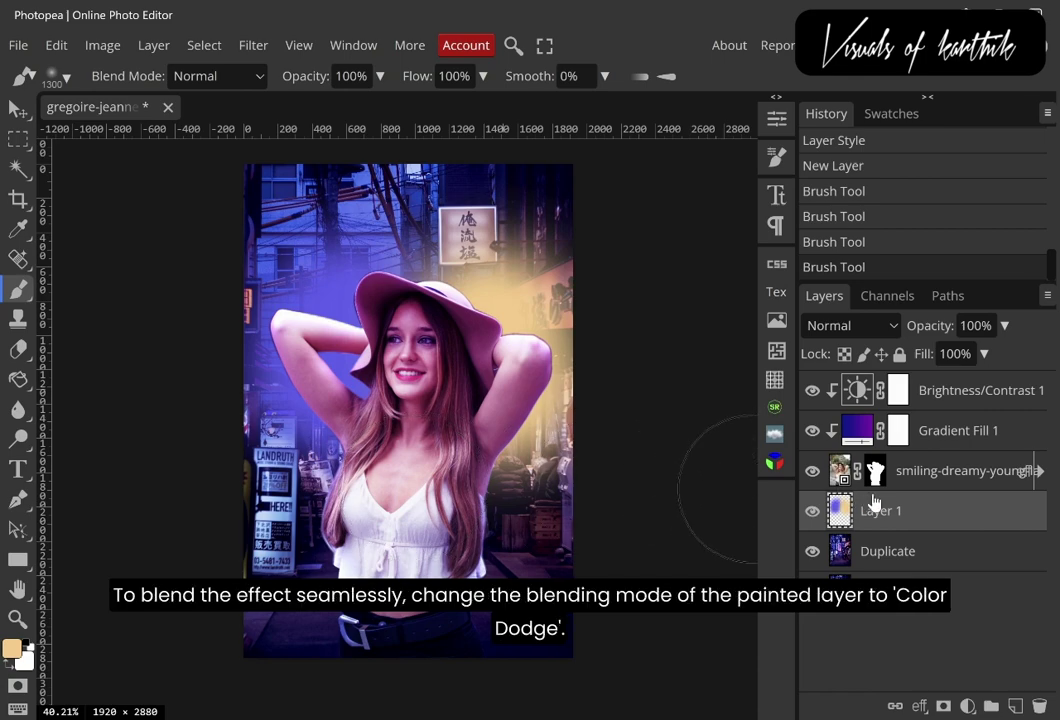
# Try Soft Light, then set Layer 1 to Color Dodge blending at 78% opacity.
pyautogui.click(850, 325)
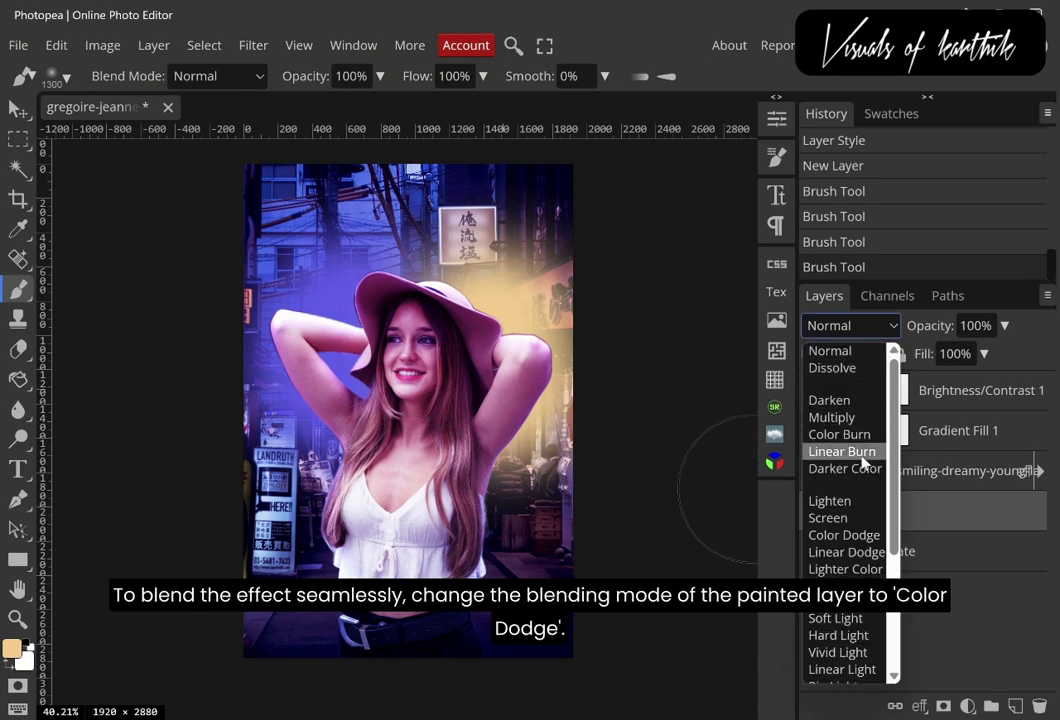
pyautogui.click(835, 618)
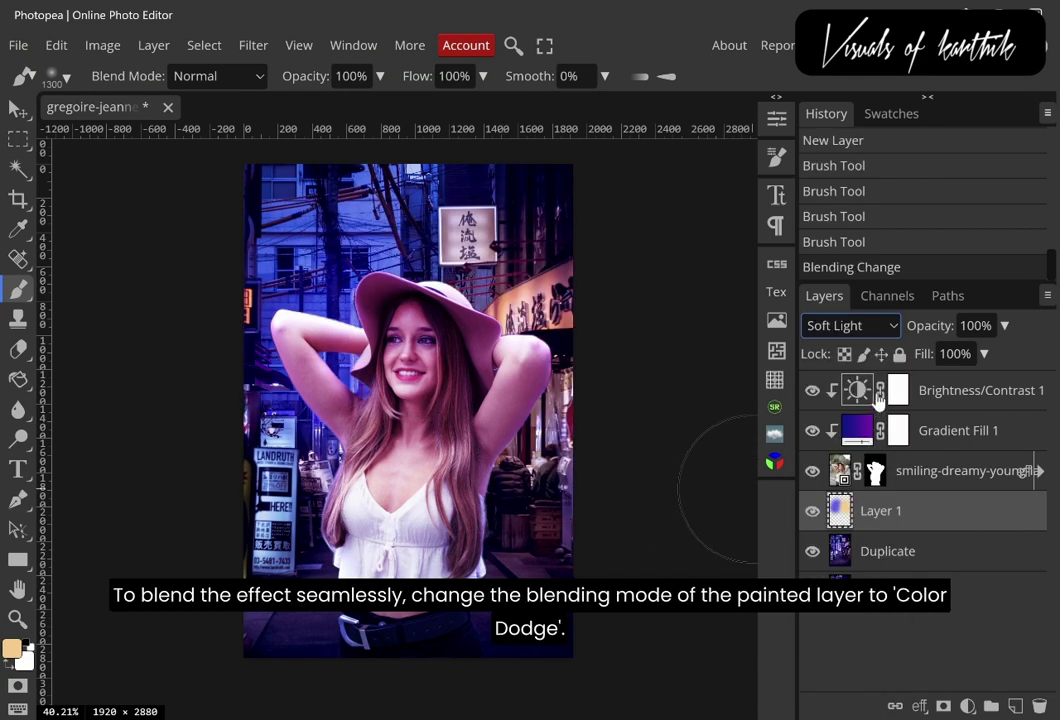
pyautogui.click(866, 330)
pyautogui.click(843, 535)
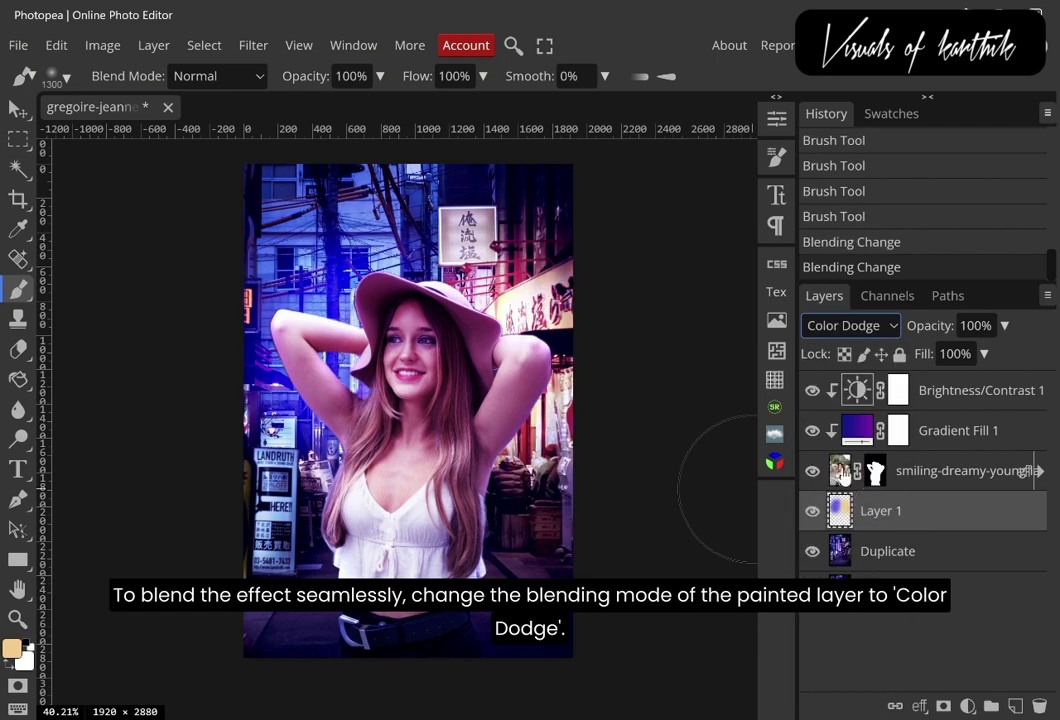
pyautogui.click(1005, 326)
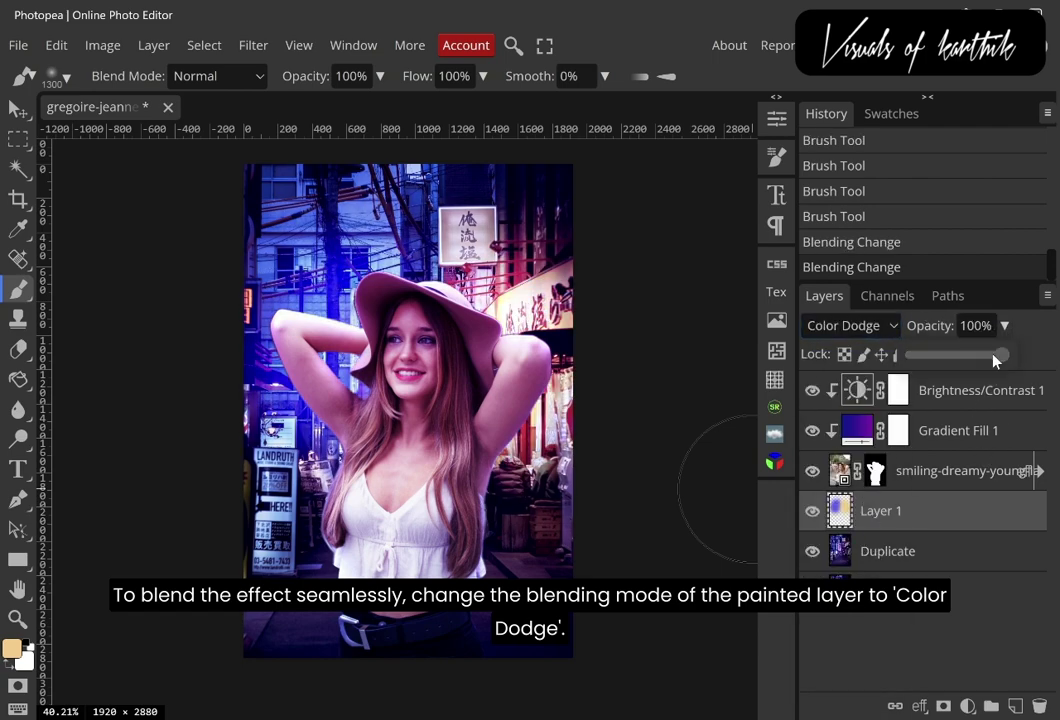
pyautogui.moveTo(996, 354)
pyautogui.mouseDown()
pyautogui.moveTo(971, 369)
pyautogui.moveTo(984, 376)
pyautogui.mouseUp()
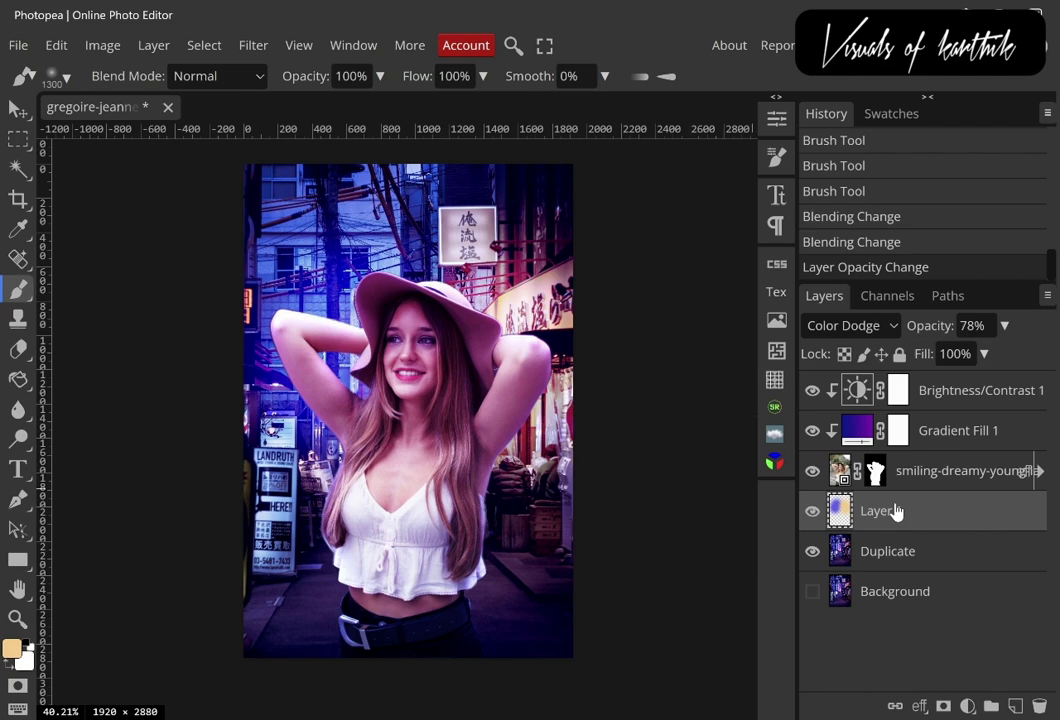
# Duplicate Layer 1, move the copy to the top, and compare Overlay, Screen and Hard Light before choosing Soft Light.
pyautogui.hotkey('ctrl', 'j')
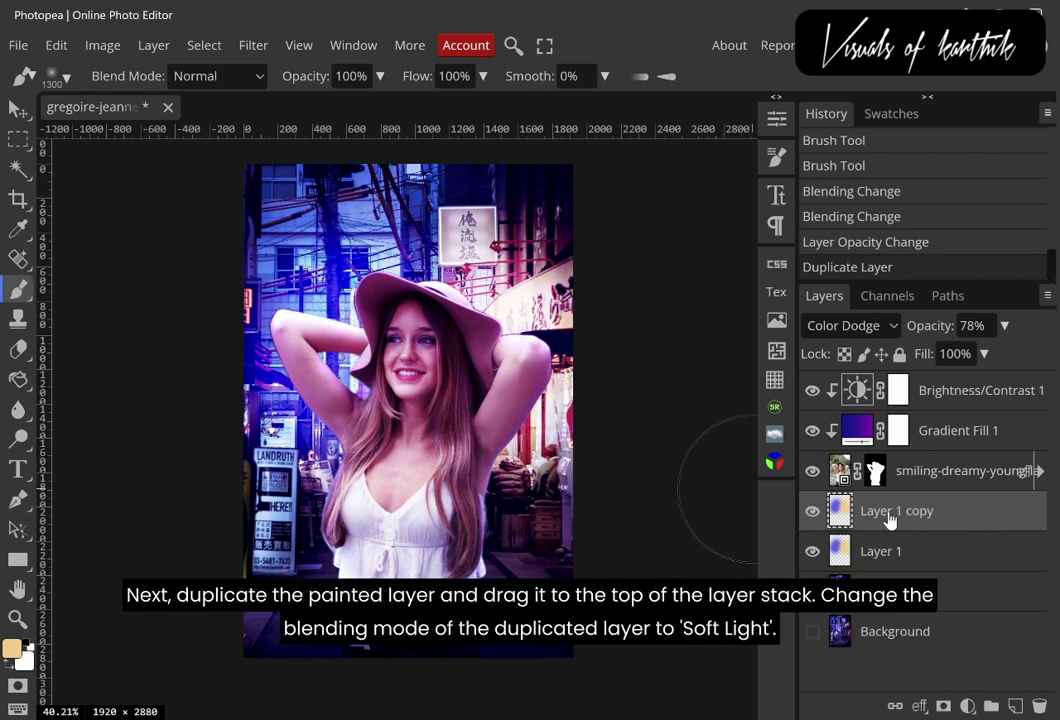
pyautogui.moveTo(889, 520); pyautogui.dragTo(880, 393)
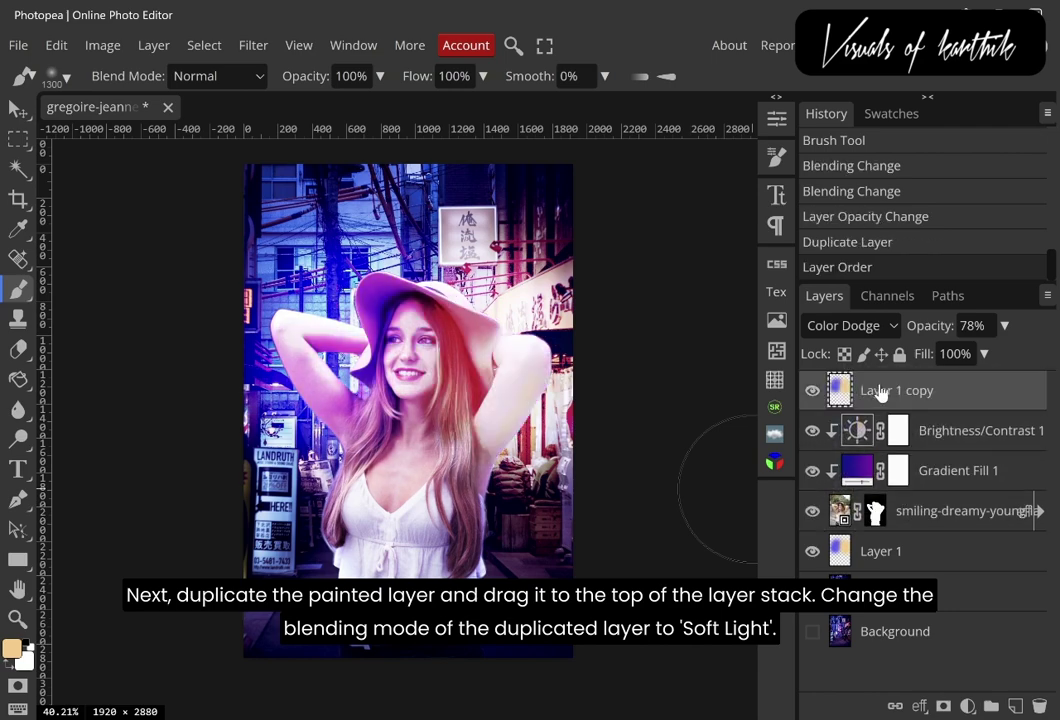
pyautogui.click(870, 325)
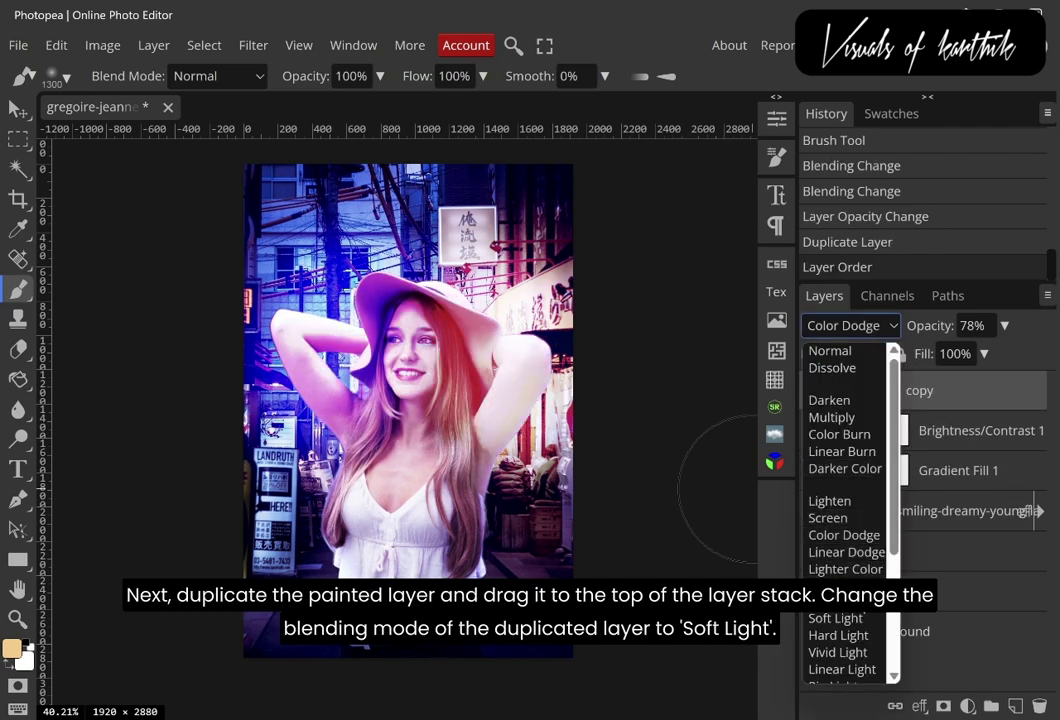
pyautogui.click(836, 618)
pyautogui.click(873, 326)
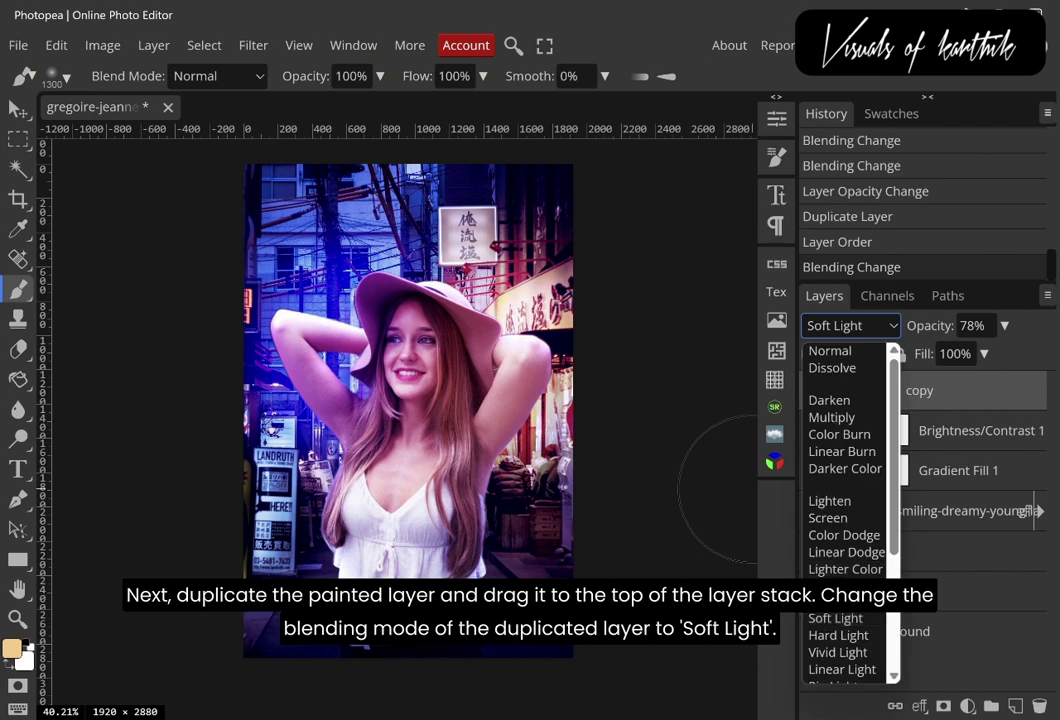
pyautogui.click(831, 601)
pyautogui.click(850, 326)
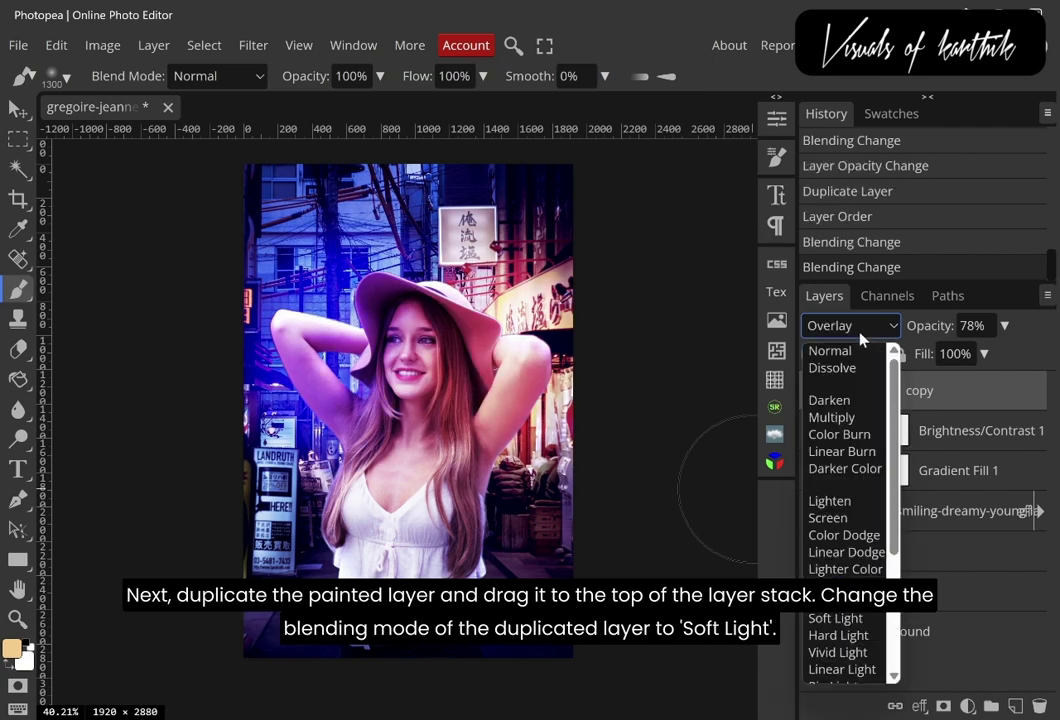
pyautogui.click(830, 515)
pyautogui.click(845, 326)
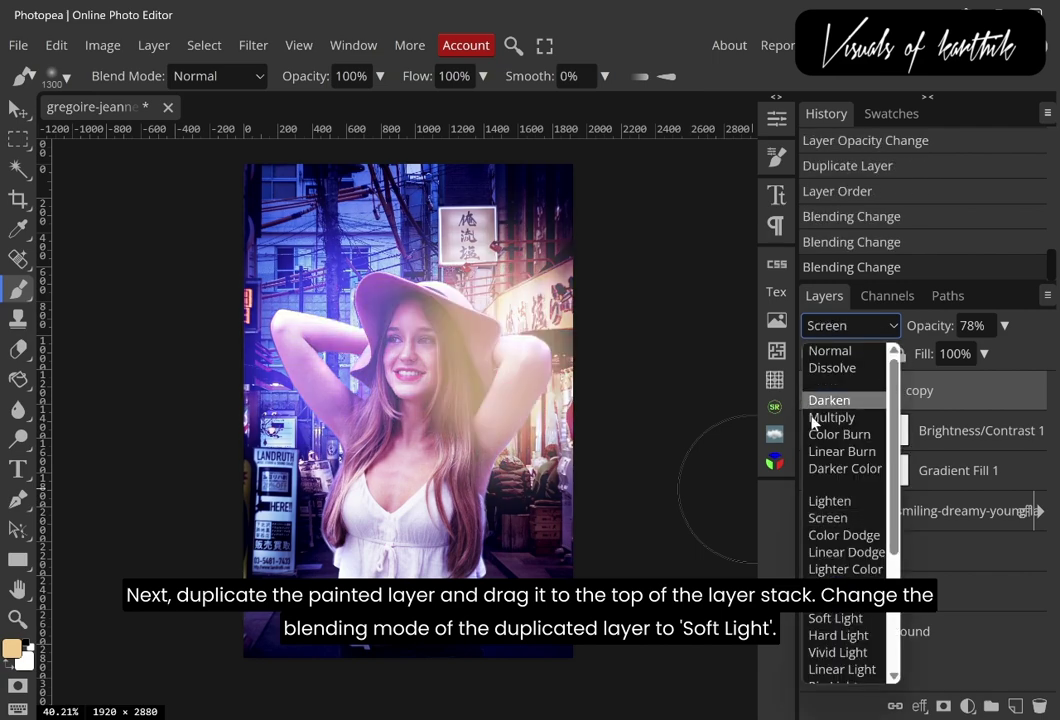
pyautogui.click(835, 634)
pyautogui.click(845, 326)
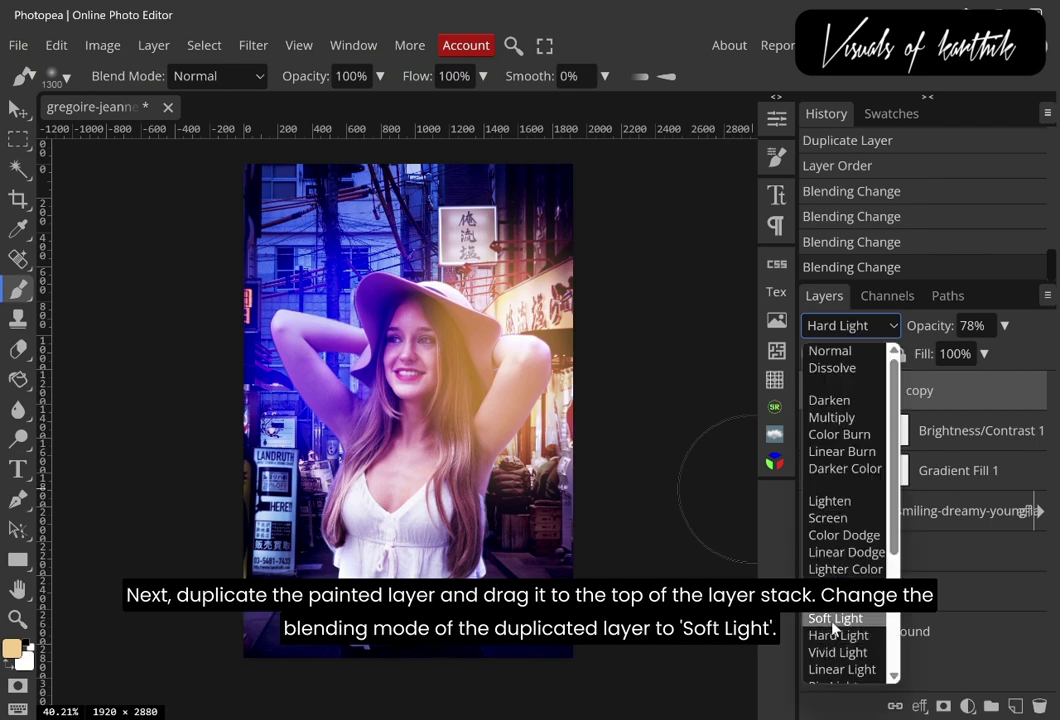
pyautogui.click(838, 614)
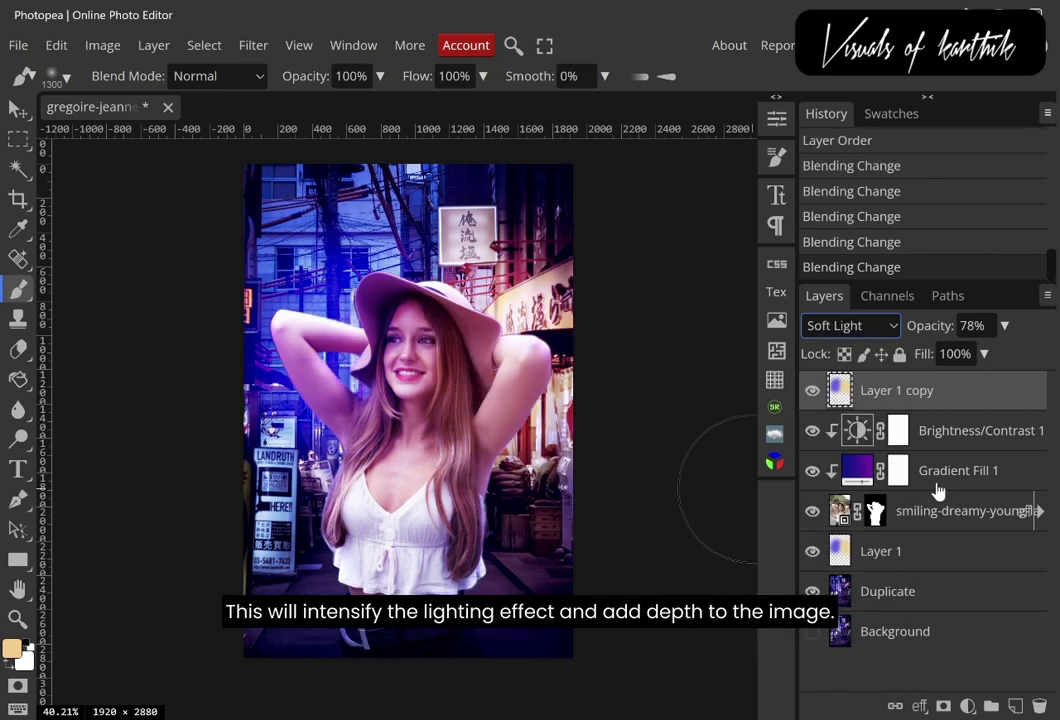
# Try Layer 1 copy at Overlay 48%, then settle on Soft Light at 61% opacity.
pyautogui.click(899, 540)
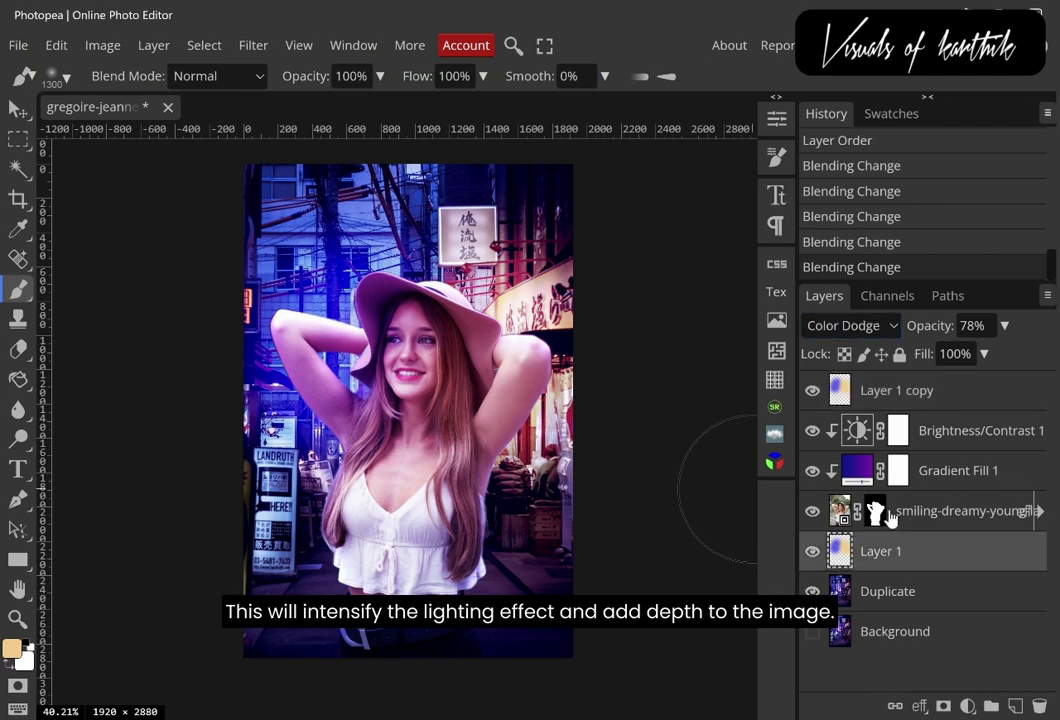
pyautogui.click(880, 390)
pyautogui.click(850, 325)
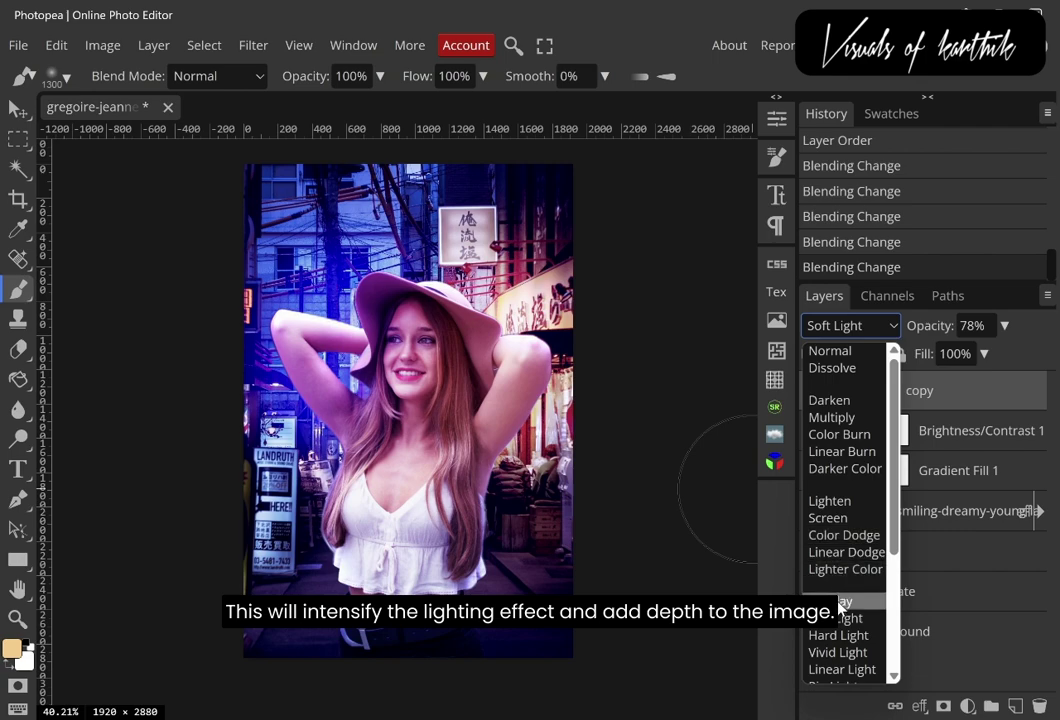
pyautogui.click(840, 603)
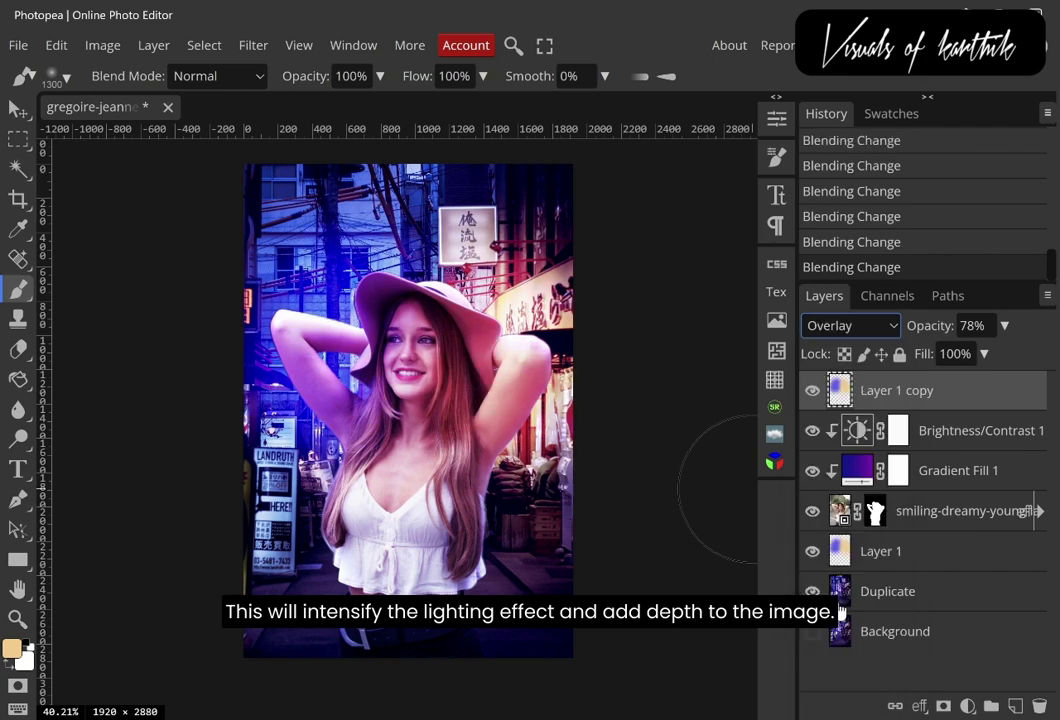
pyautogui.click(1004, 325)
pyautogui.moveTo(977, 360); pyautogui.dragTo(956, 358)
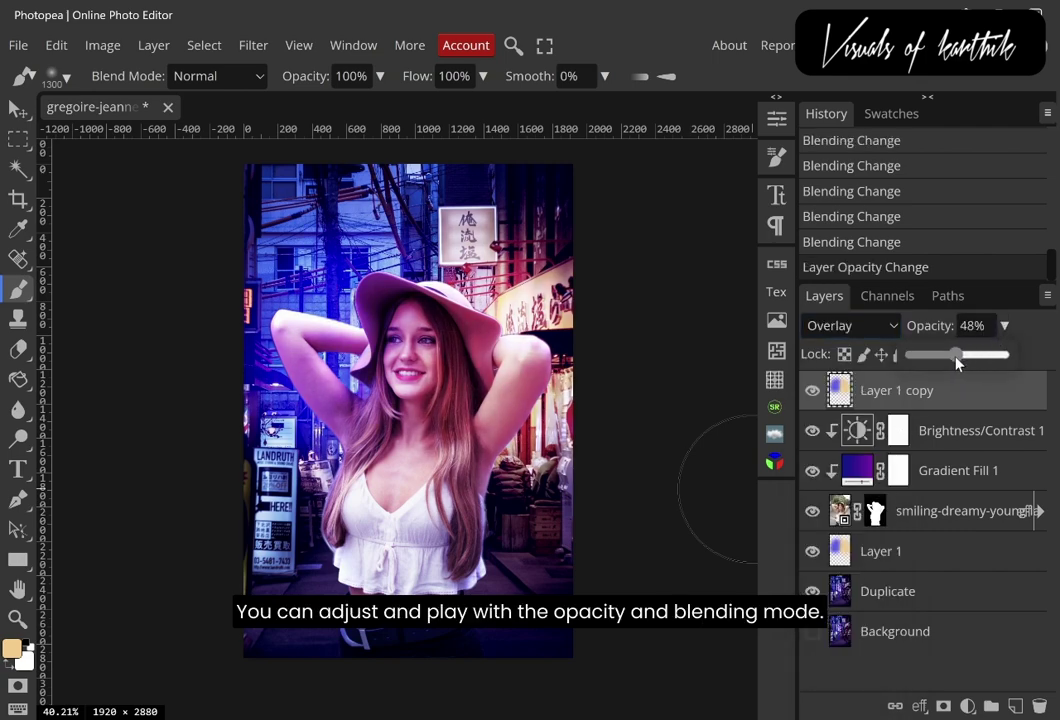
pyautogui.click(860, 325)
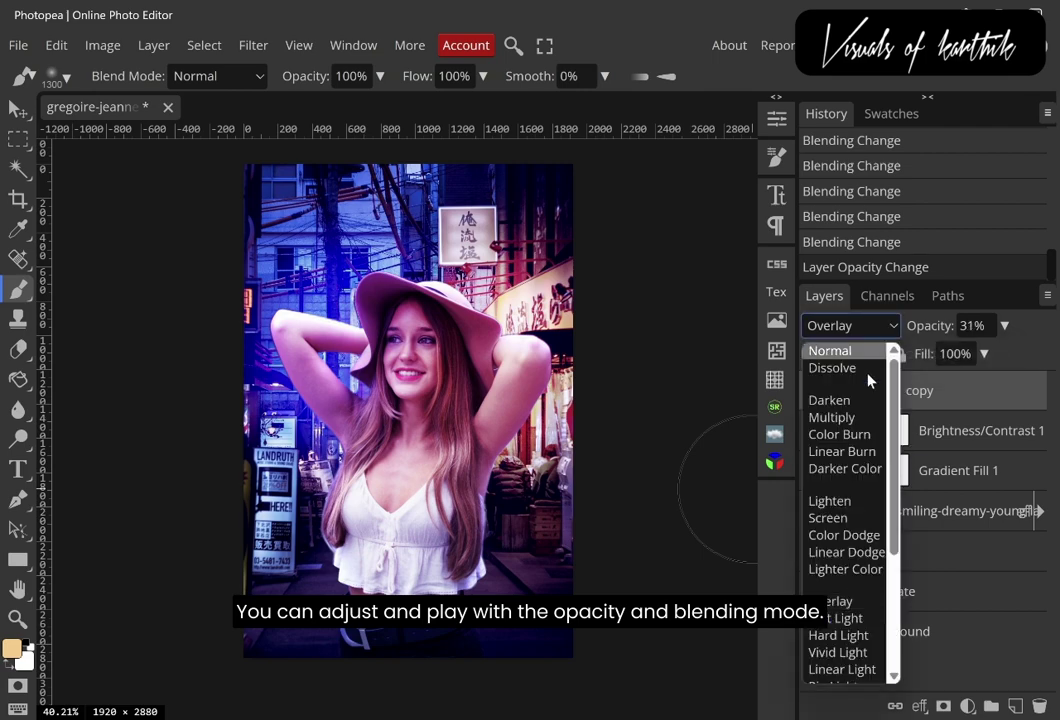
pyautogui.click(854, 620)
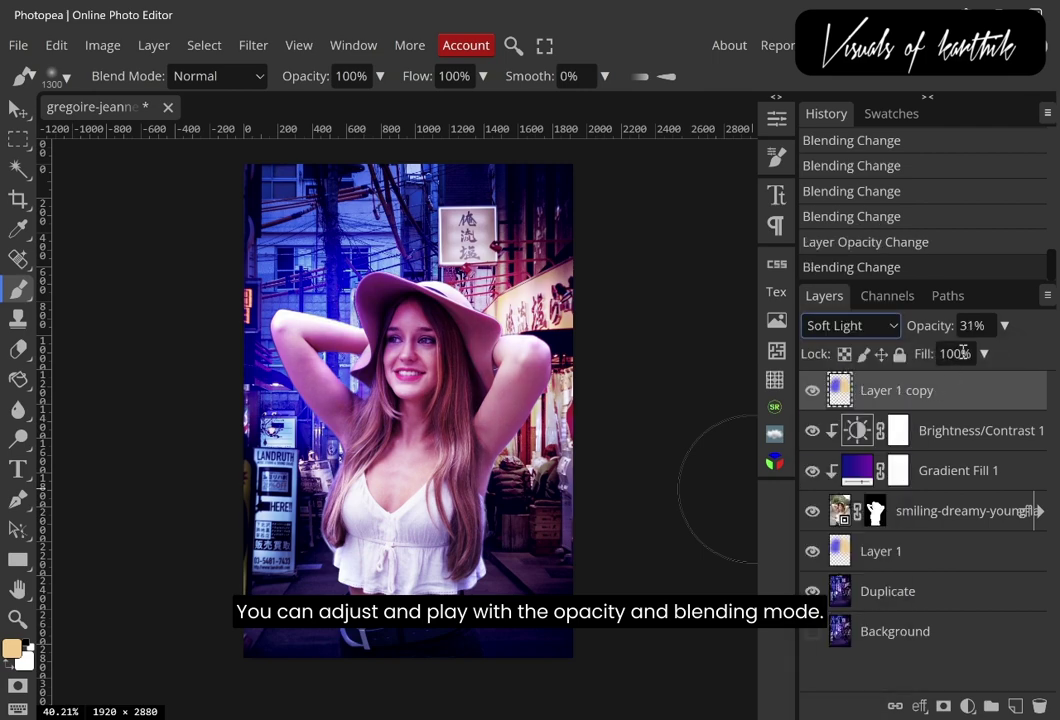
pyautogui.click(1004, 325)
pyautogui.moveTo(953, 362); pyautogui.dragTo(968, 370)
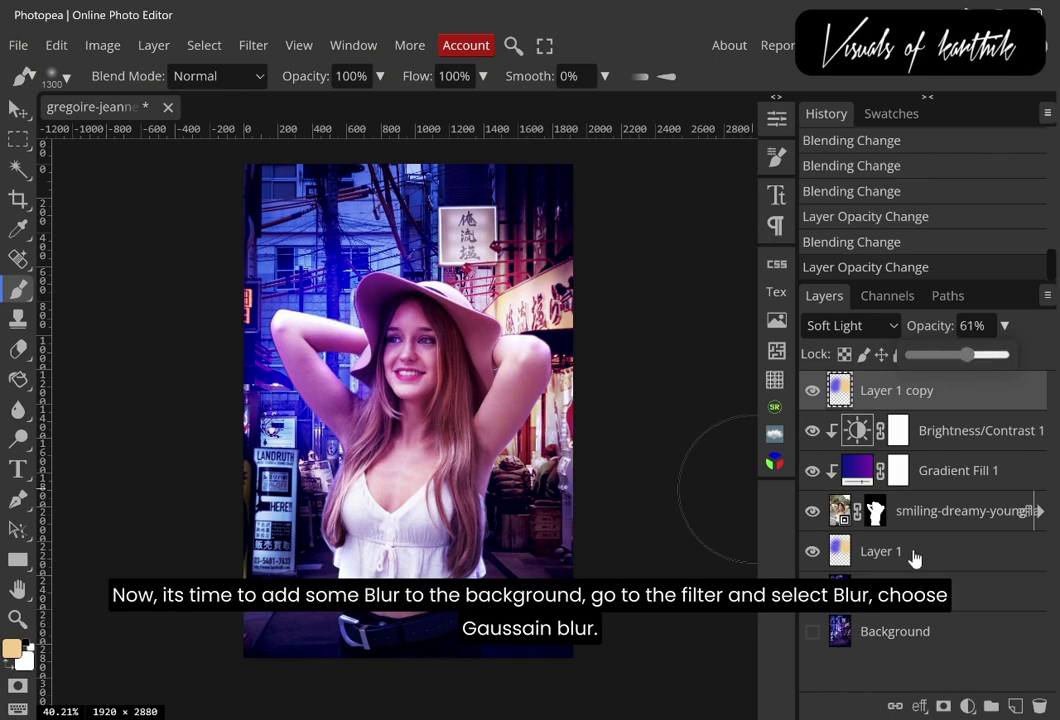
# Apply a 4.5 px Gaussian Blur to the Duplicate street layer.
pyautogui.click(884, 588)
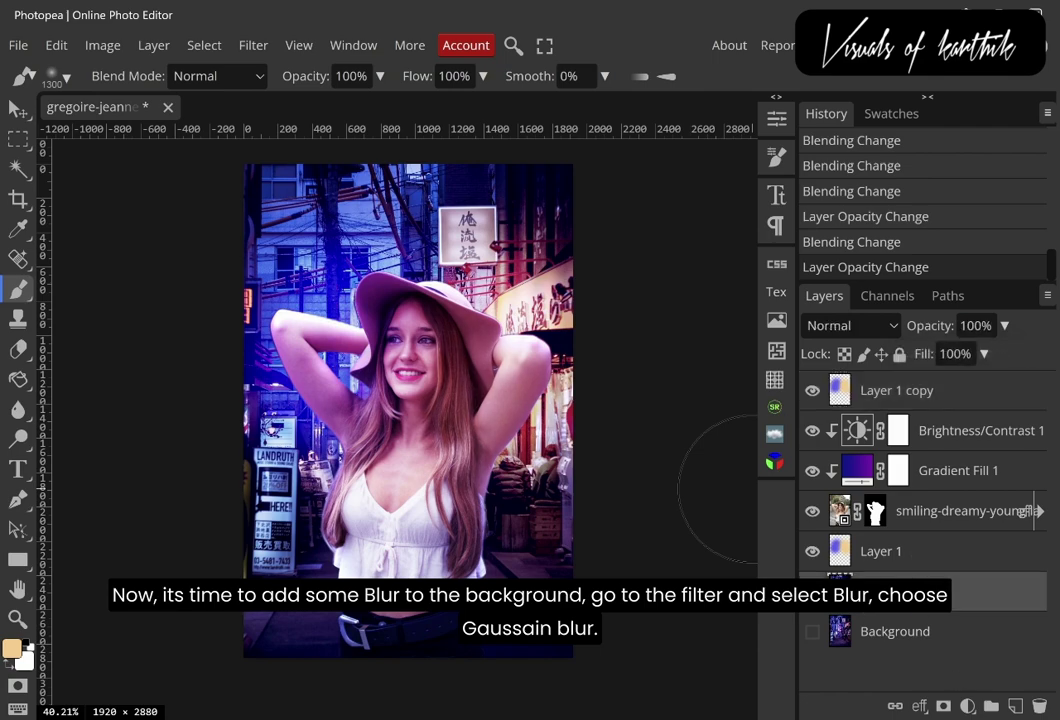
pyautogui.click(253, 45)
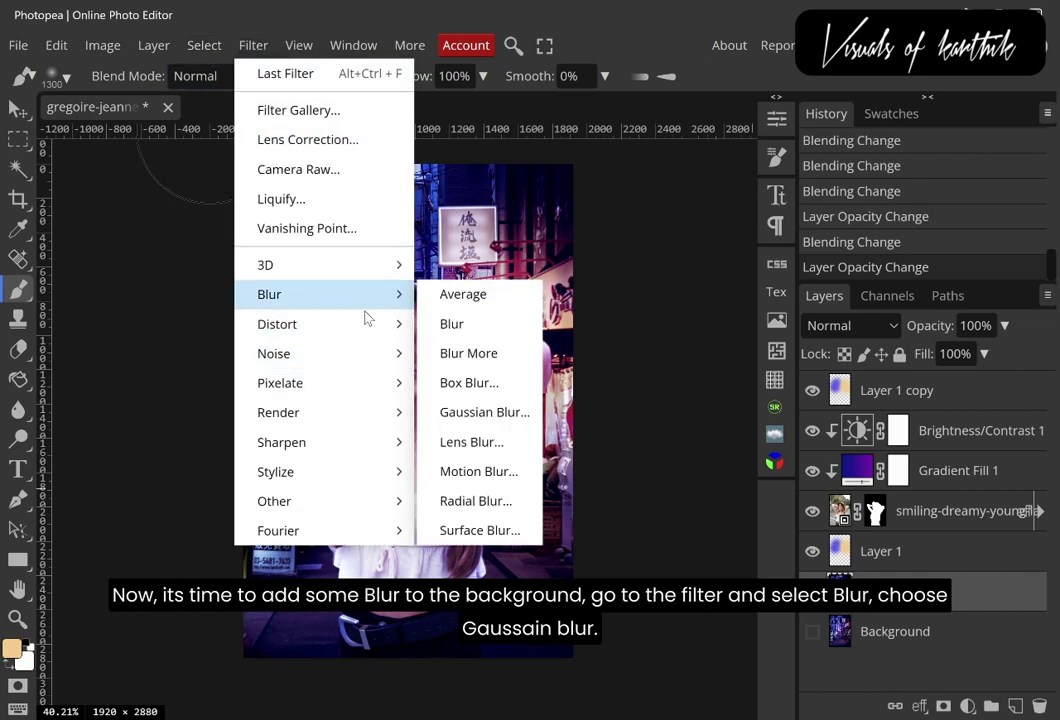
pyautogui.moveTo(269, 294)
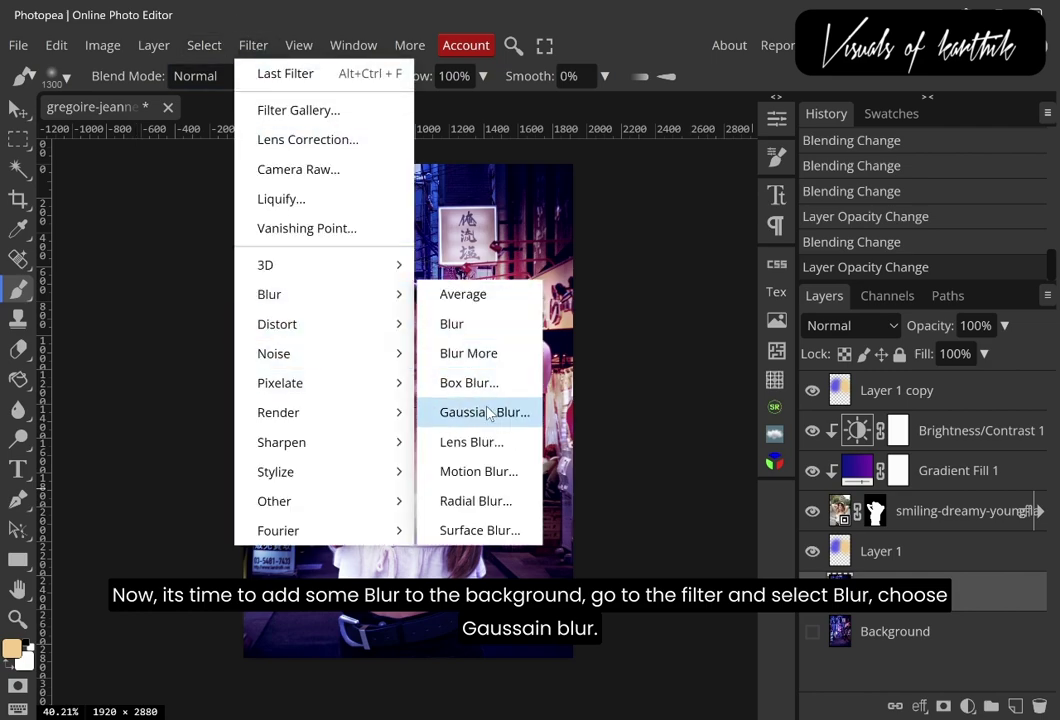
pyautogui.click(484, 412)
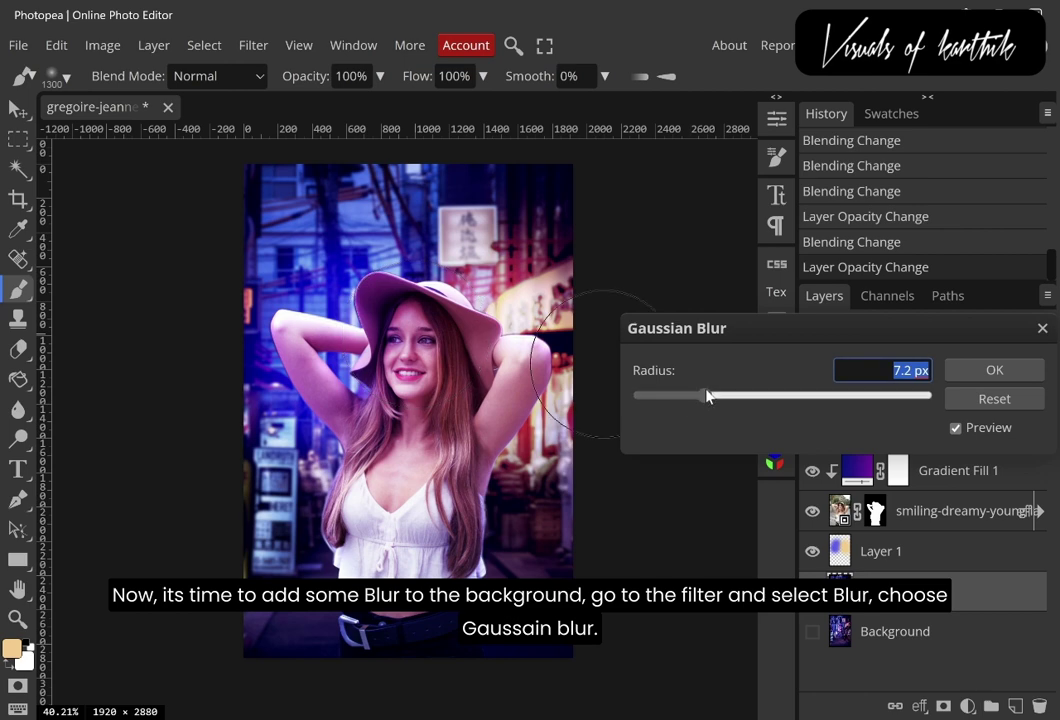
pyautogui.moveTo(714, 398); pyautogui.dragTo(697, 400)
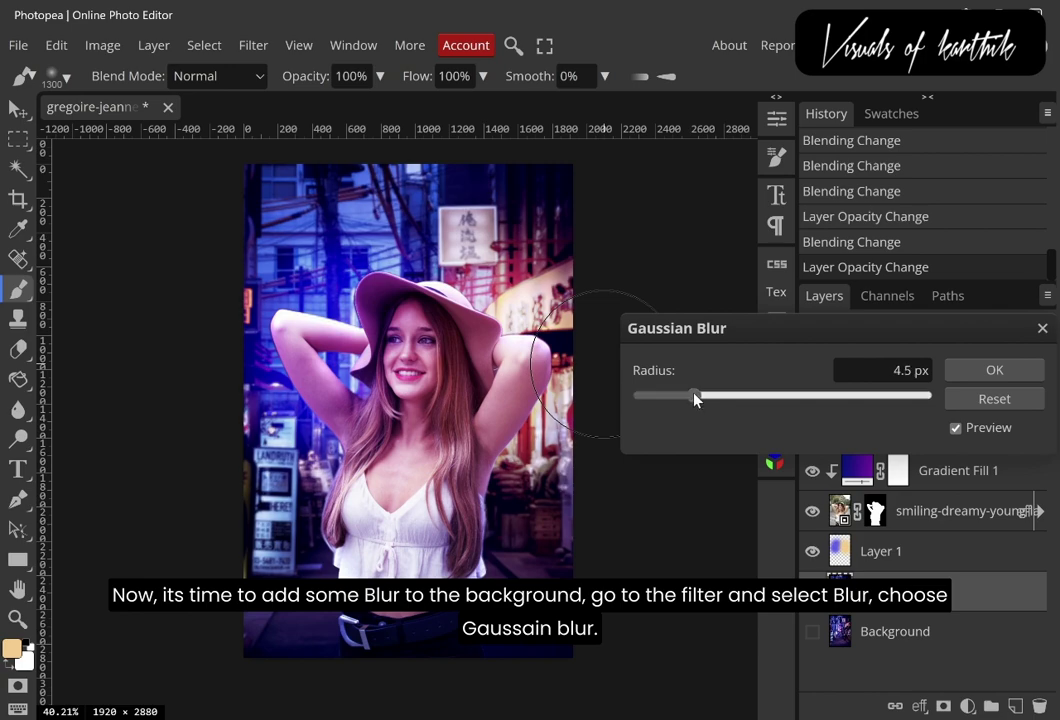
pyautogui.click(975, 377)
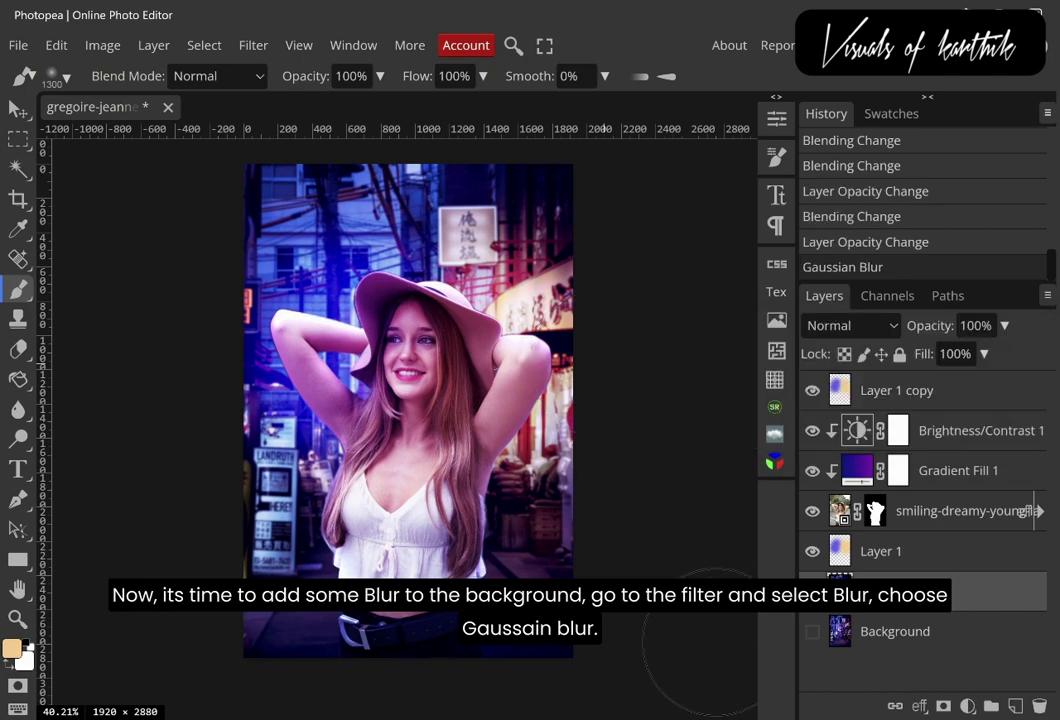
# Merge the layers from Duplicate up to Layer 1 copy into one layer.
pyautogui.click(918, 631)
pyautogui.click(903, 594)
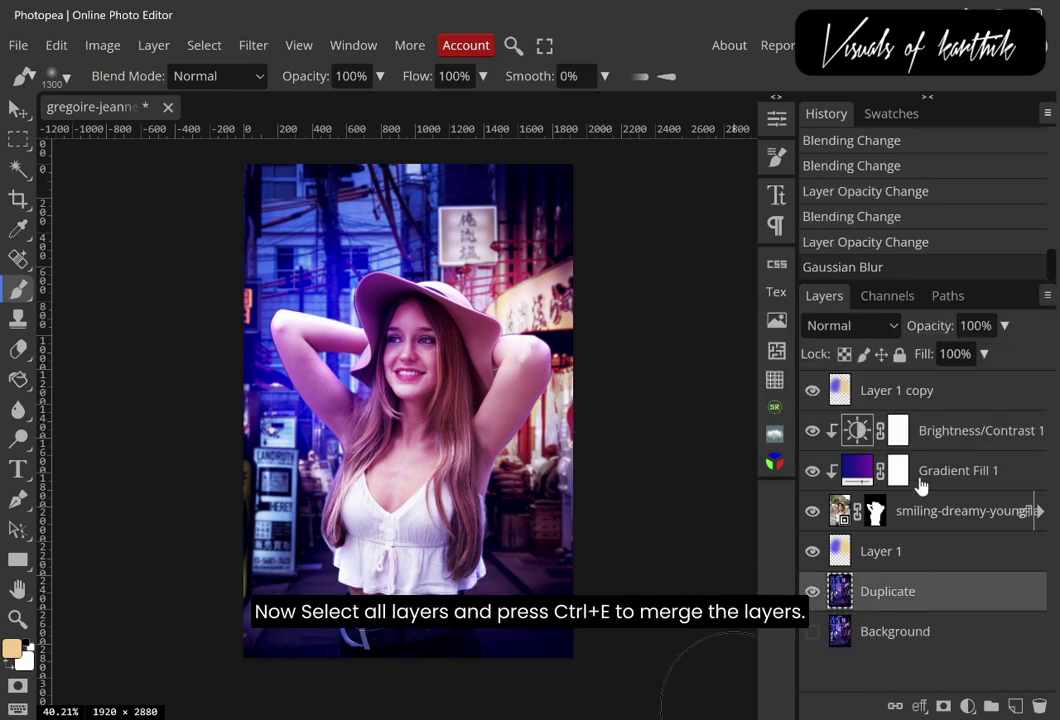
pyautogui.keyDown('shift'); pyautogui.click(915, 395); pyautogui.keyUp('shift')
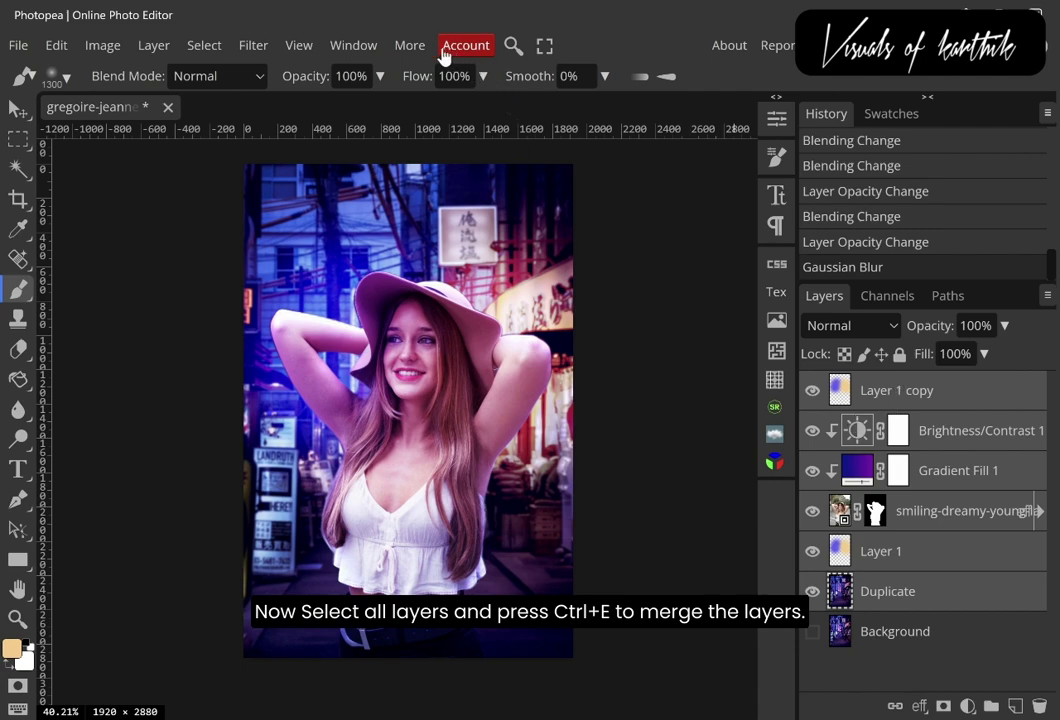
pyautogui.hotkey('ctrl', 'e')
# Toggle the merged layer's visibility over the Background to compare before and after.
pyautogui.click(812, 391)
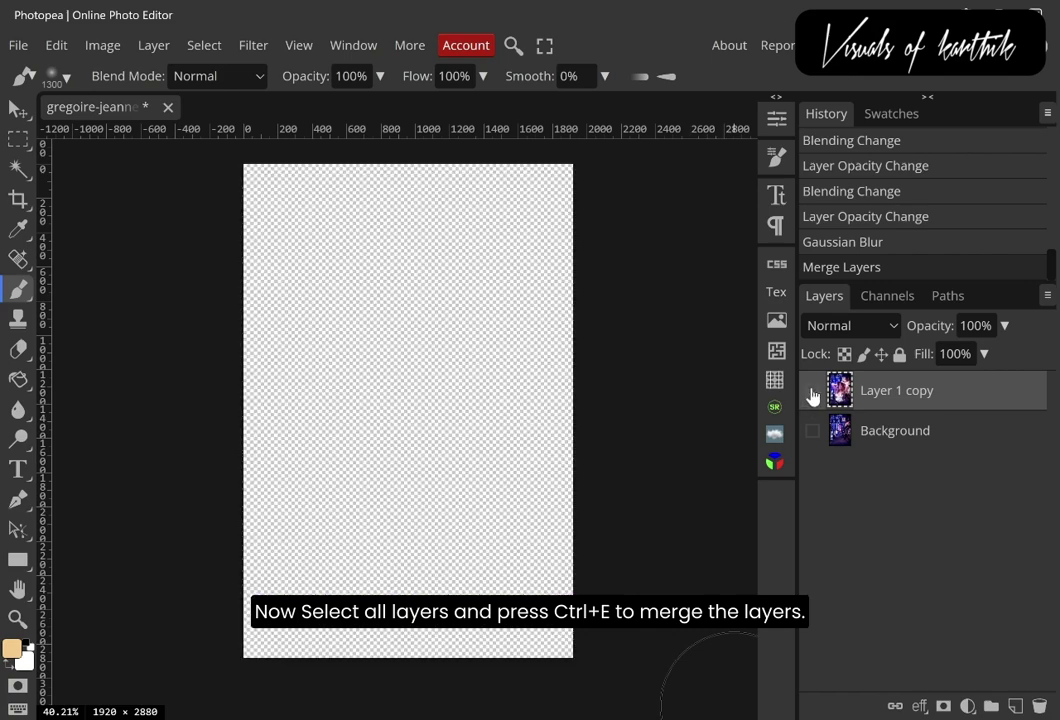
pyautogui.click(812, 393)
pyautogui.click(812, 430)
pyautogui.click(812, 388)
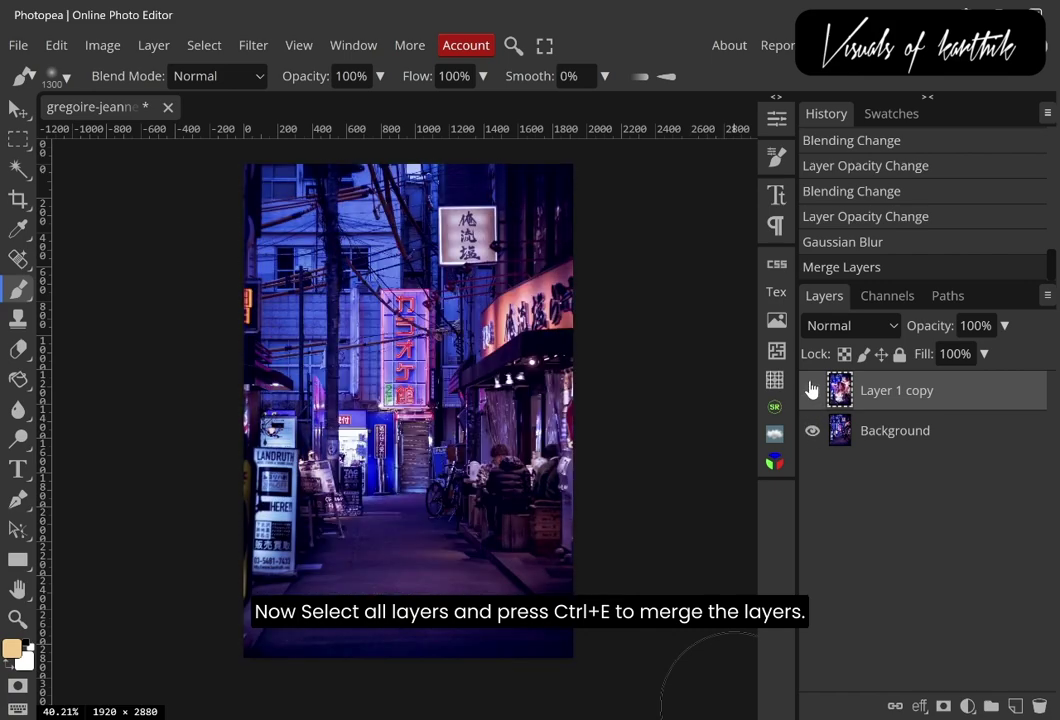
pyautogui.click(812, 390)
pyautogui.click(812, 390)
pyautogui.click(812, 390)
pyautogui.click(812, 390)
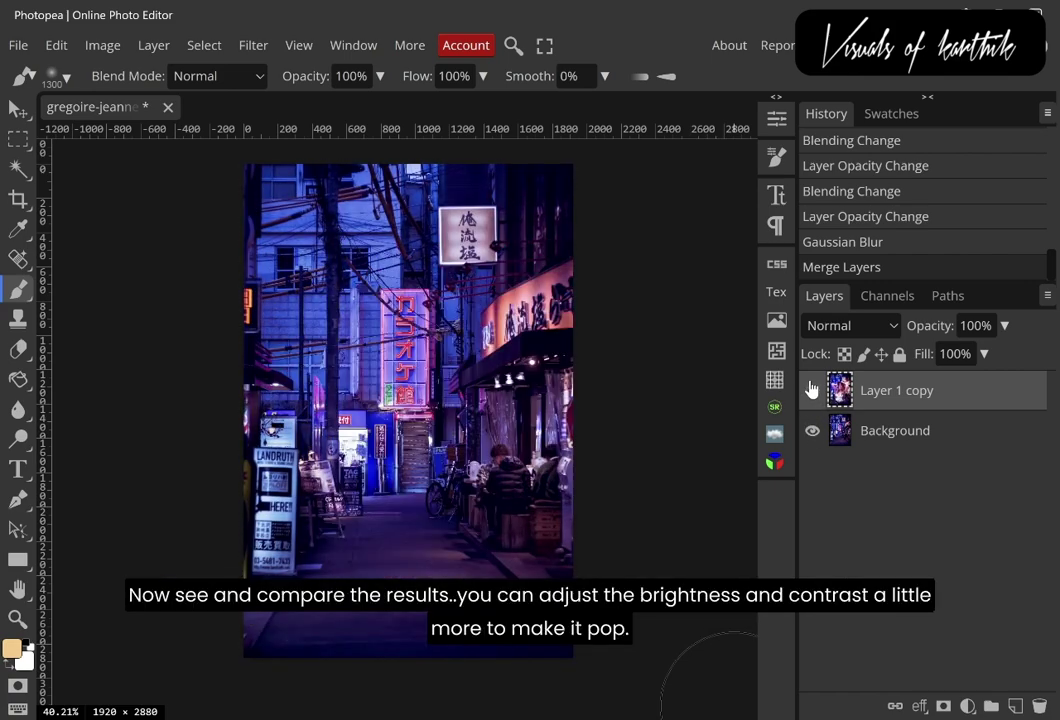
pyautogui.click(812, 390)
pyautogui.click(812, 390)
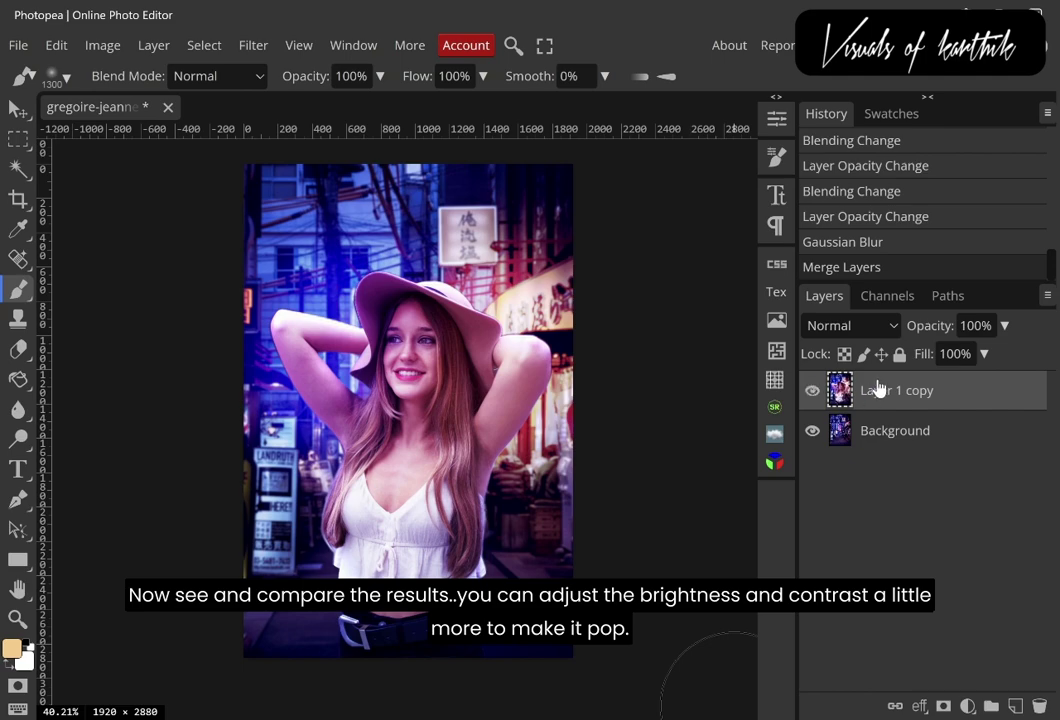
# Add a Brightness/Contrast adjustment layer with Brightness 16 and Contrast 17.
pyautogui.click(967, 706)
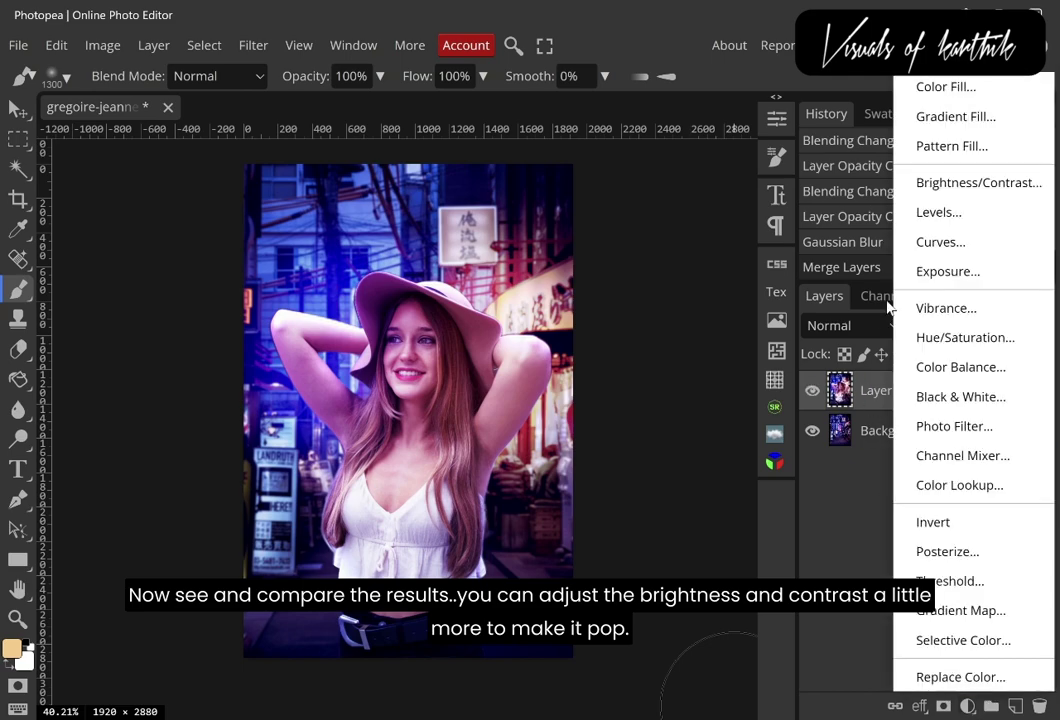
pyautogui.click(962, 186)
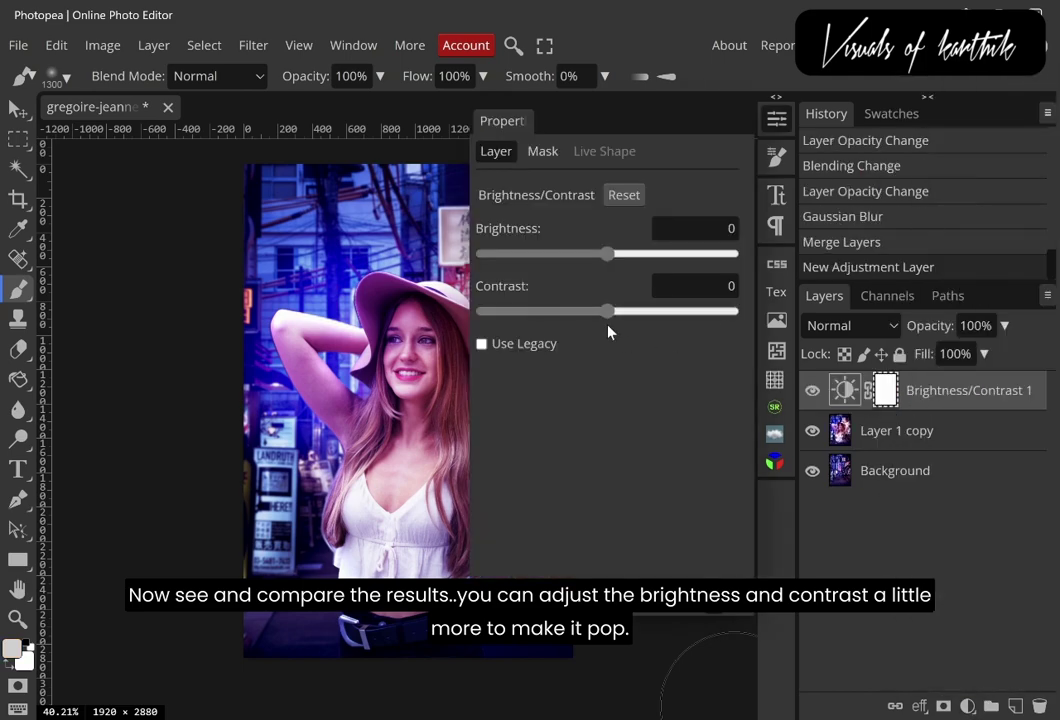
pyautogui.moveTo(607, 311); pyautogui.dragTo(630, 311)
pyautogui.moveTo(609, 254); pyautogui.dragTo(621, 254)
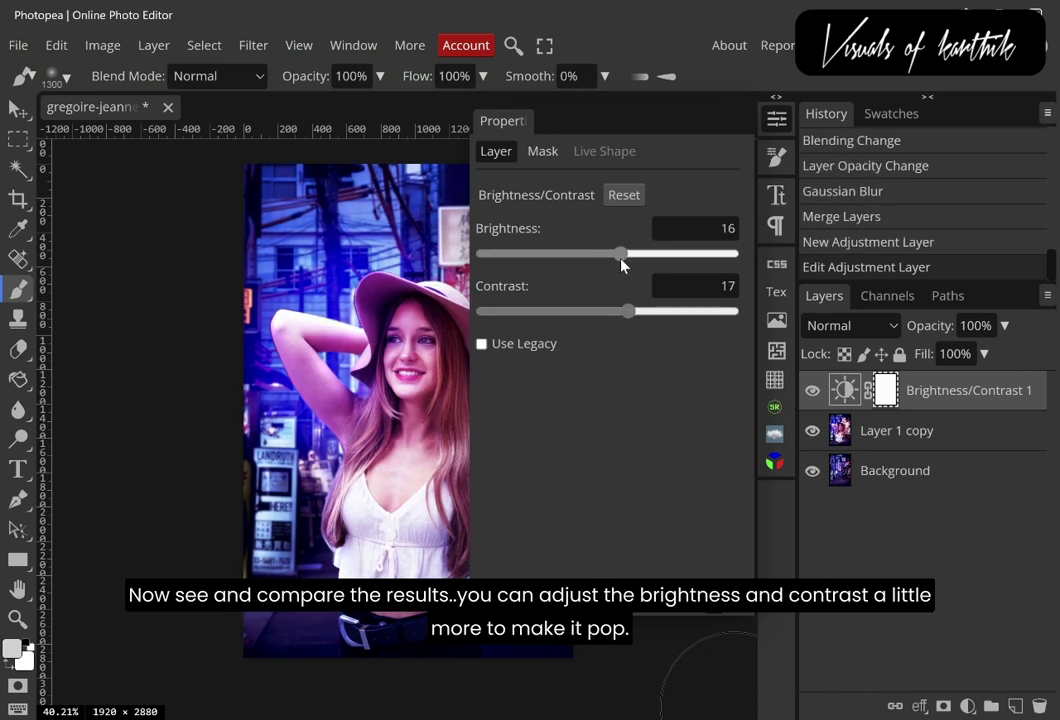
pyautogui.click(778, 127)
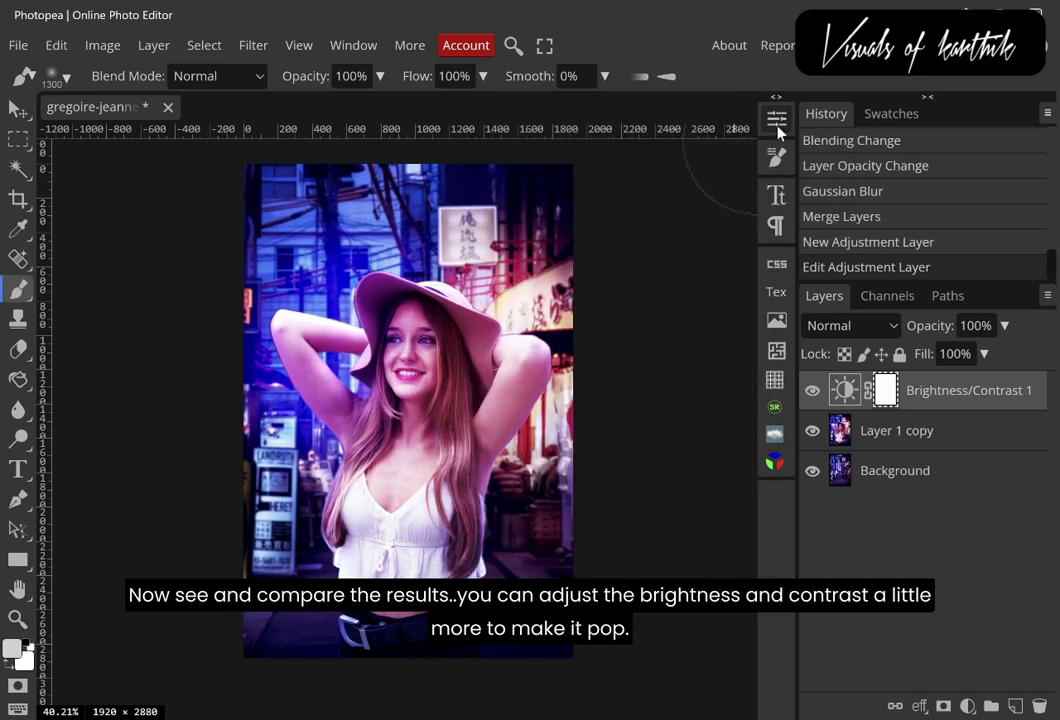
# Select both the merged Layer 1 copy and the Brightness/Contrast 1 layer.
pyautogui.press('z')
pyautogui.scroll(-2, 543, 438)
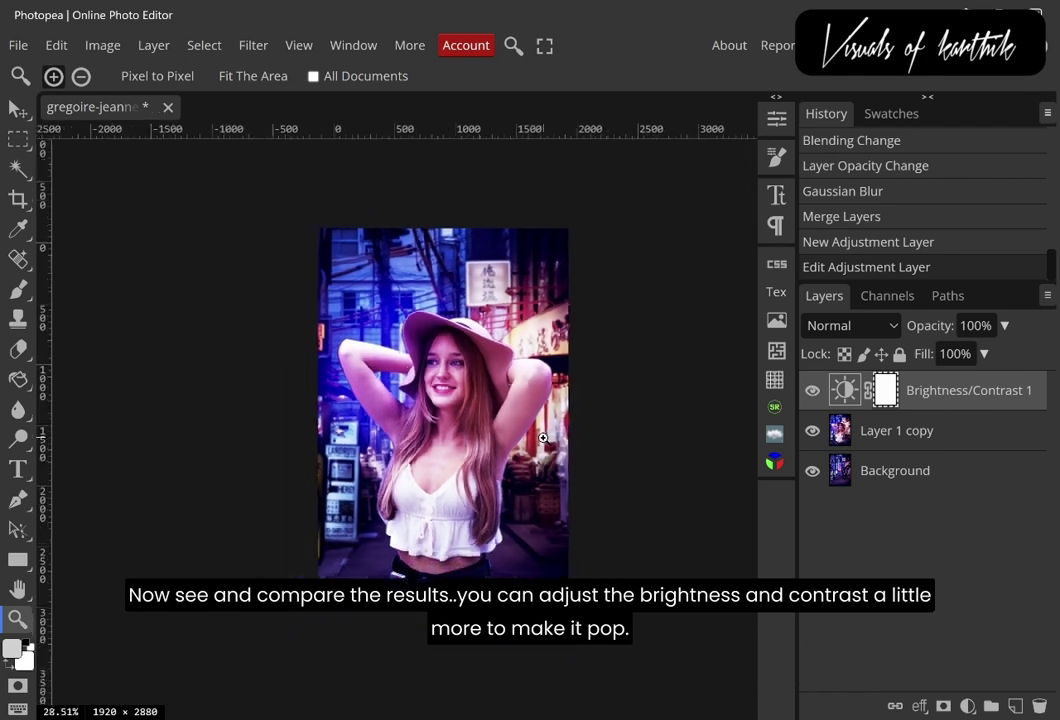
pyautogui.scroll(1, 545, 438)
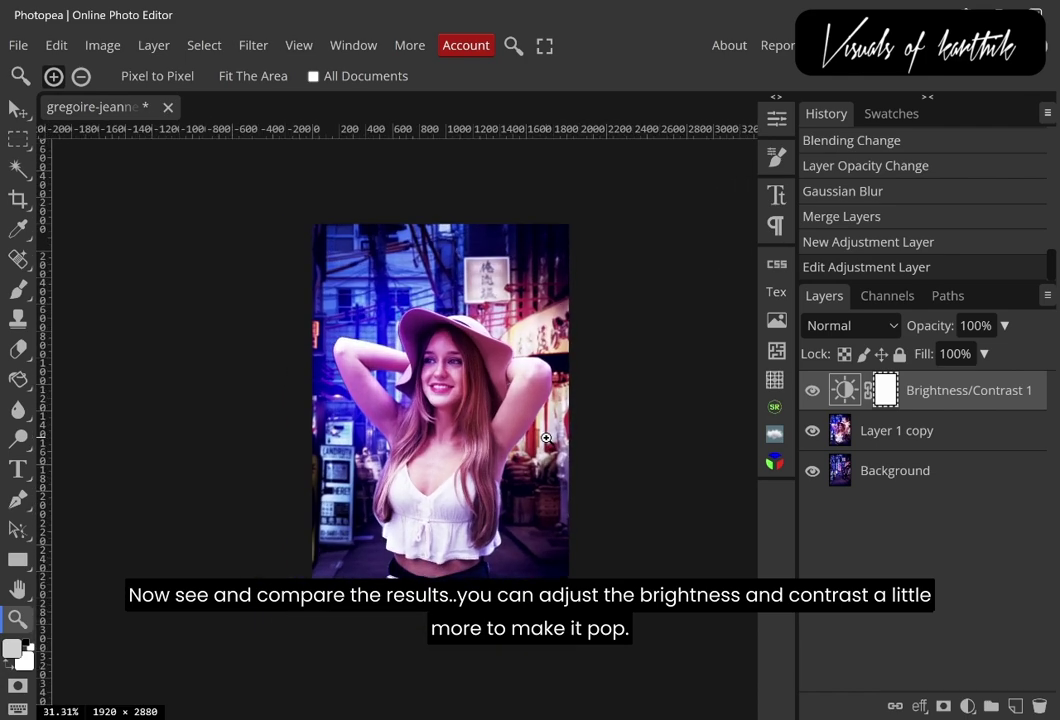
pyautogui.click(894, 431)
pyautogui.keyDown('ctrl'); pyautogui.click(913, 400); pyautogui.keyUp('ctrl')
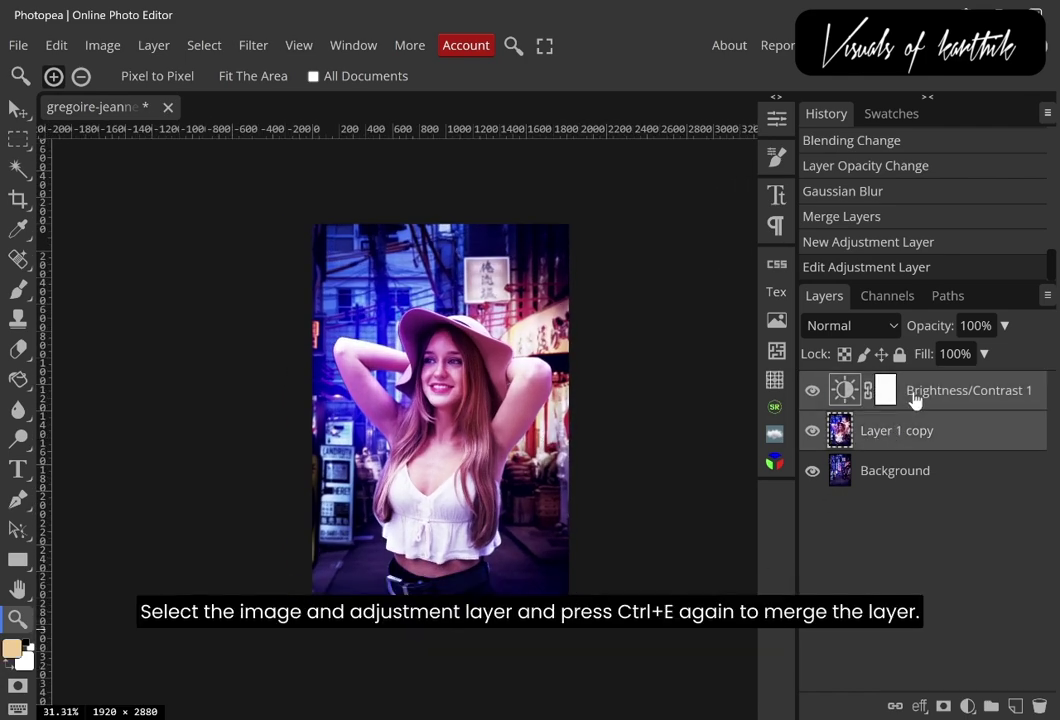